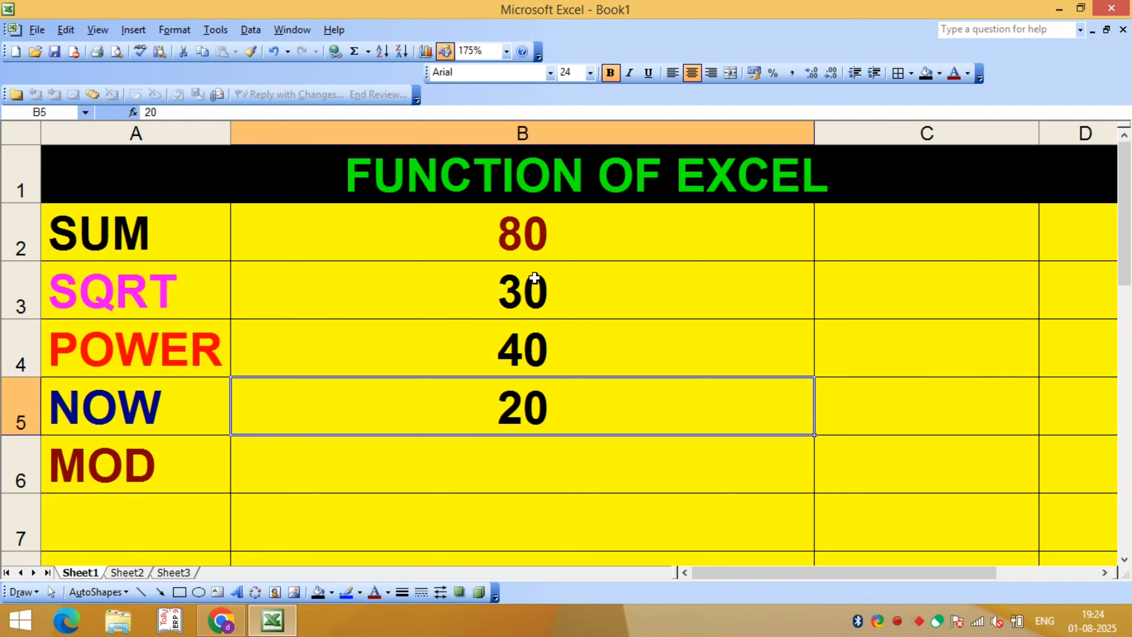
Step: Replace the numbers in cells B2 through B5 with 8000, 3000, 4000 and 2000
click(510, 222)
text(8000.)
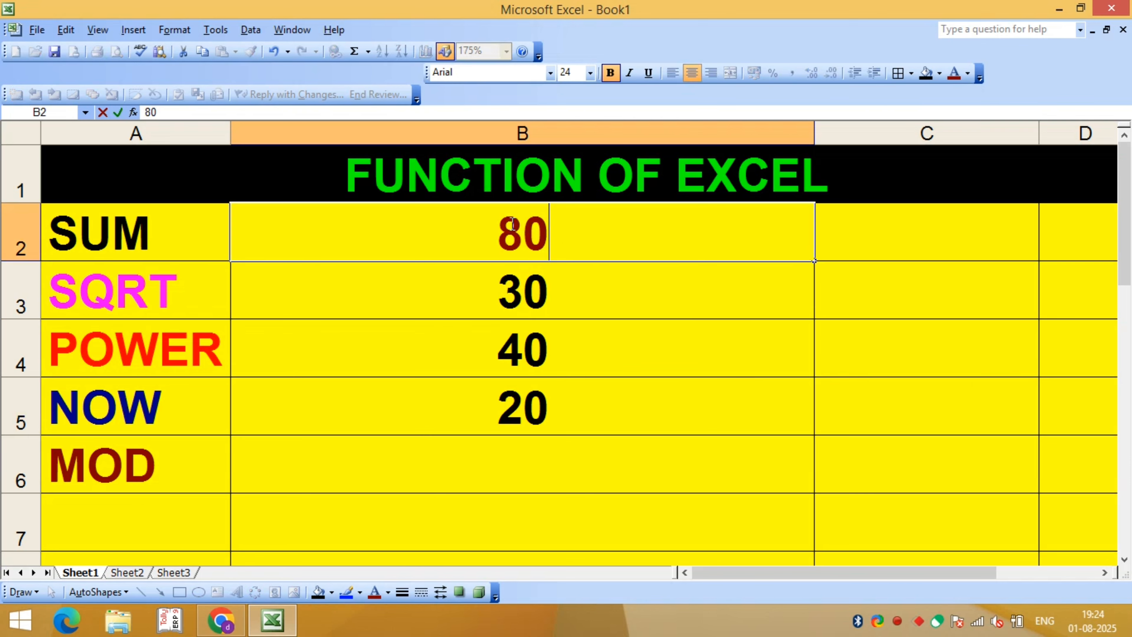
key(BackSpace)
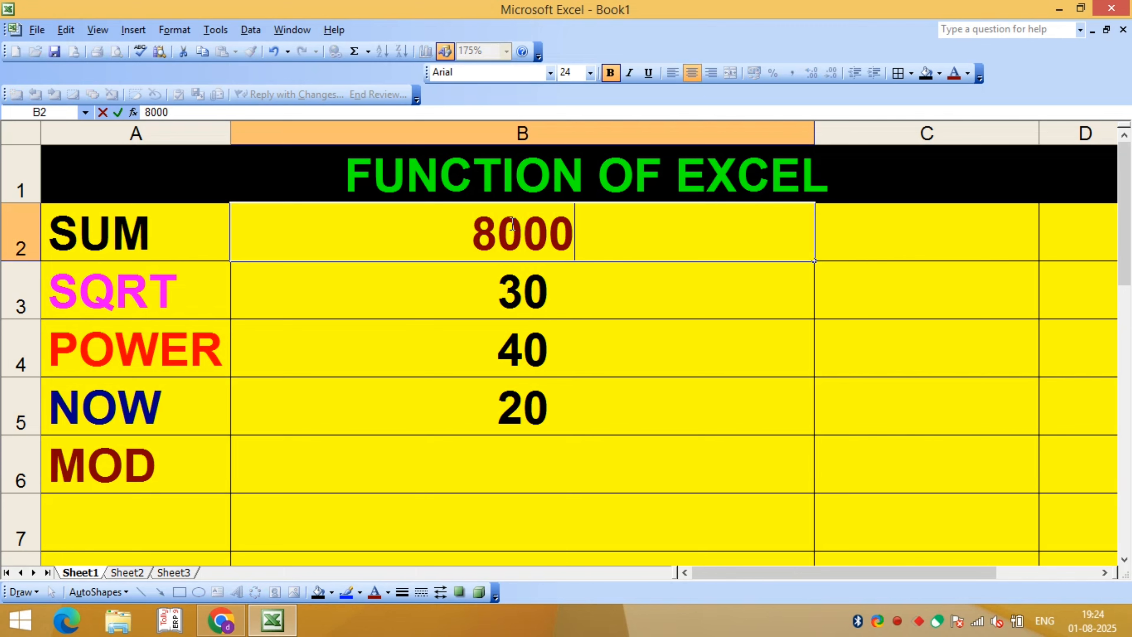
key(Return)
text(3000)
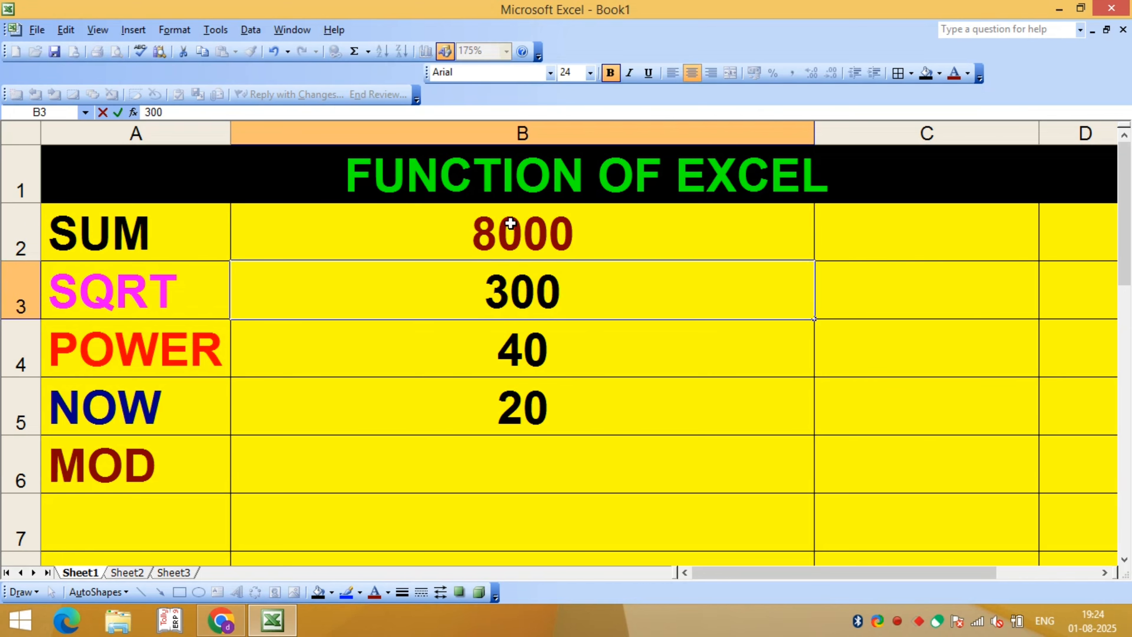
key(Return)
text(4000)
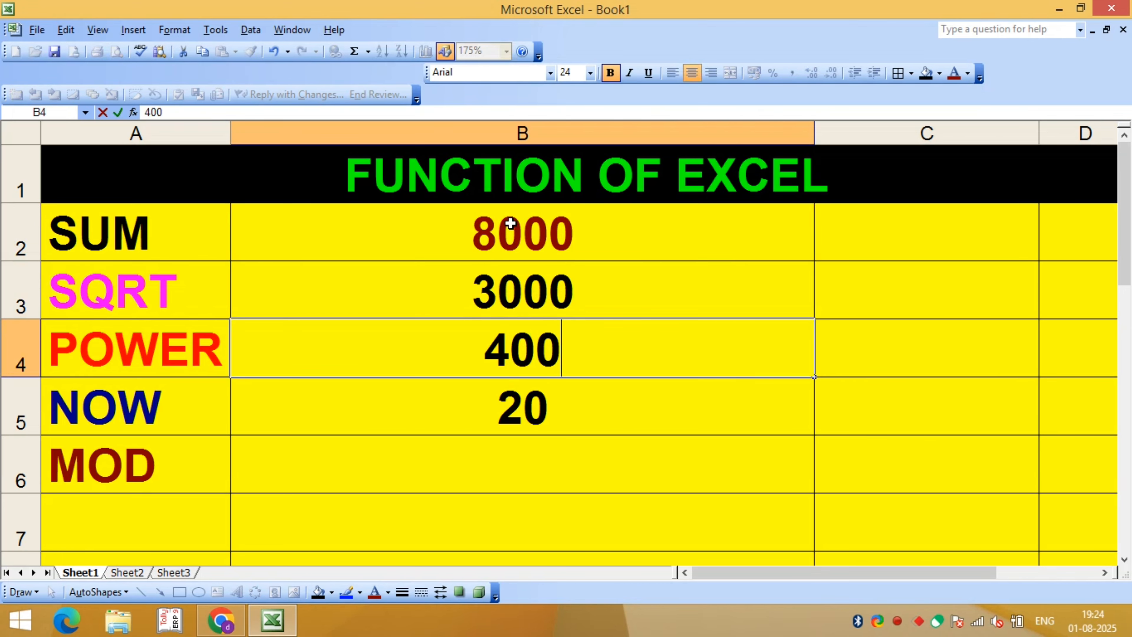
key(Return)
text(2000)
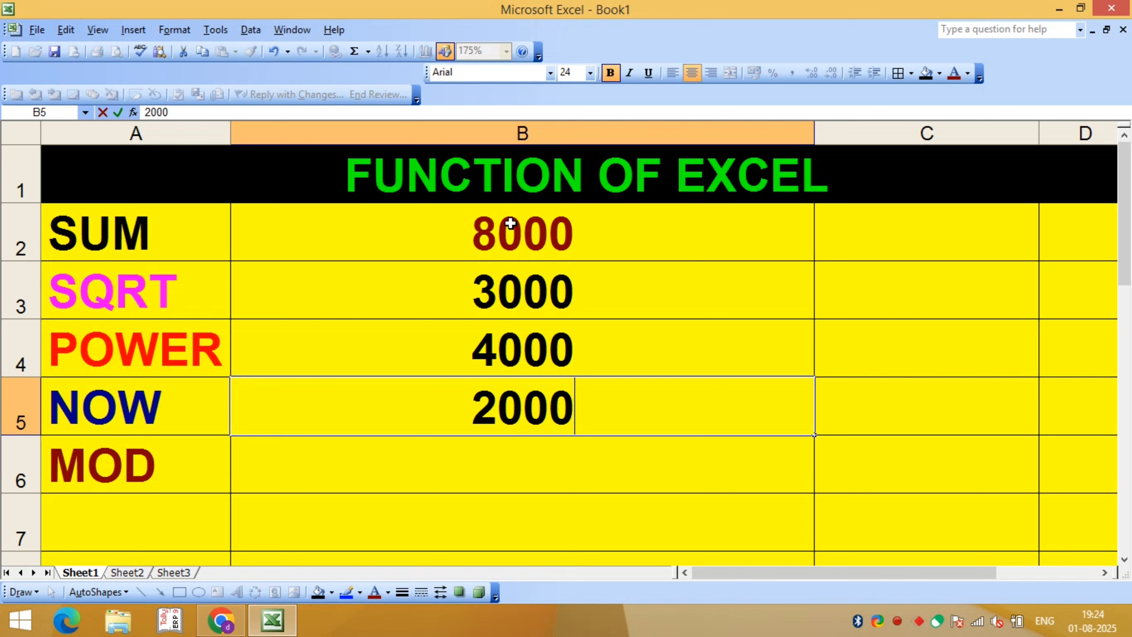
key(Return)
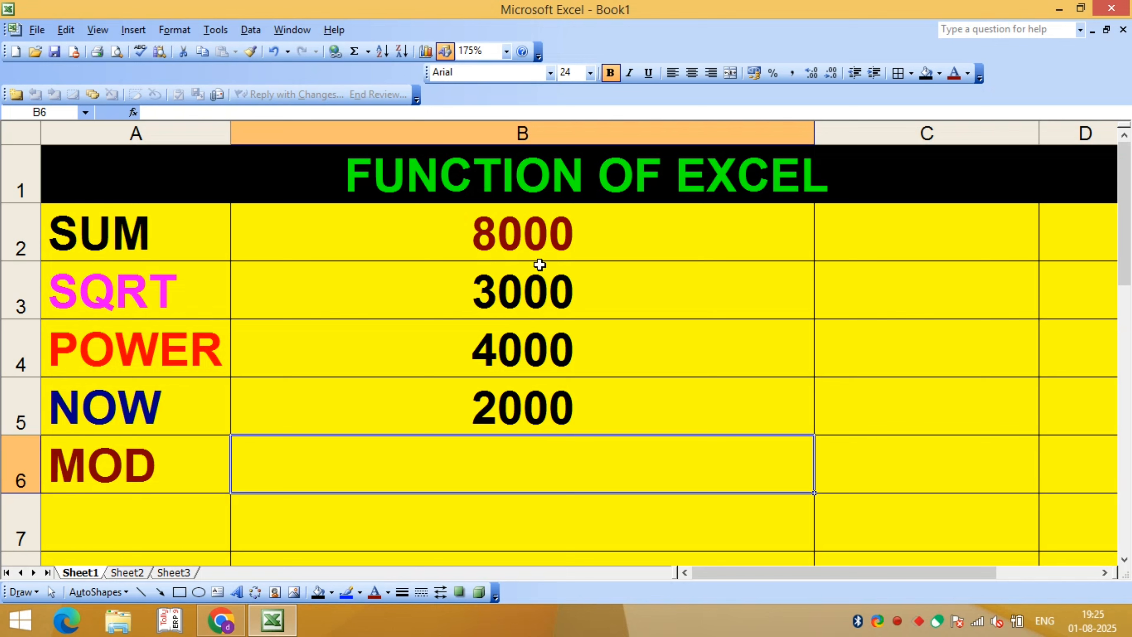
Step: Review the numbers in column B and identify the first and last cells of the range B2 to B5
click(538, 245)
click(540, 418)
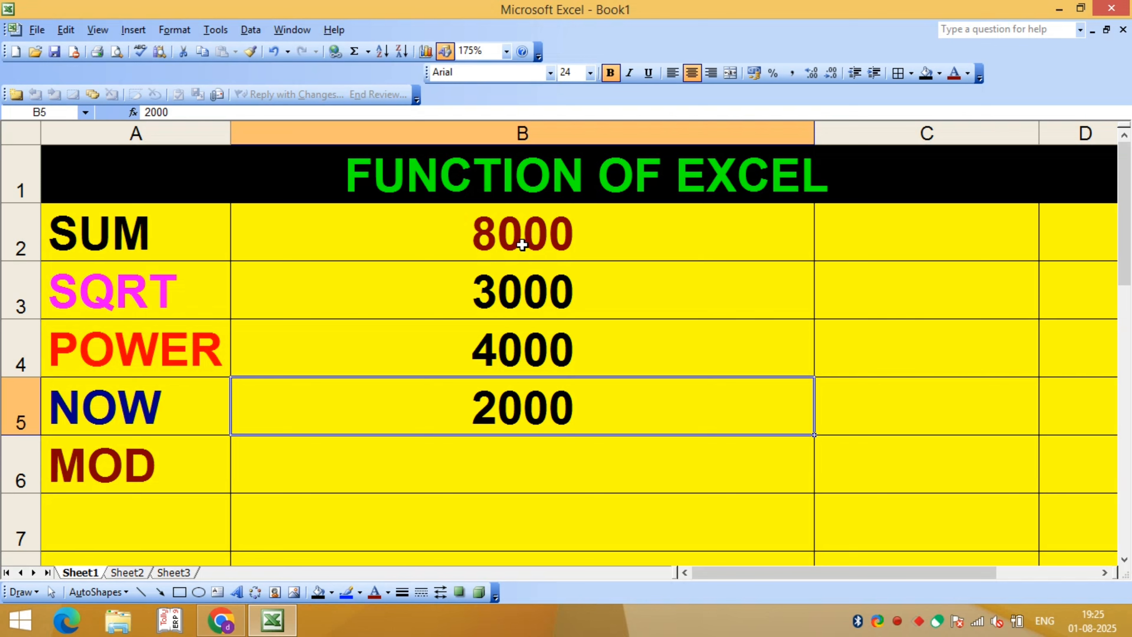
drag(519, 234, 520, 393)
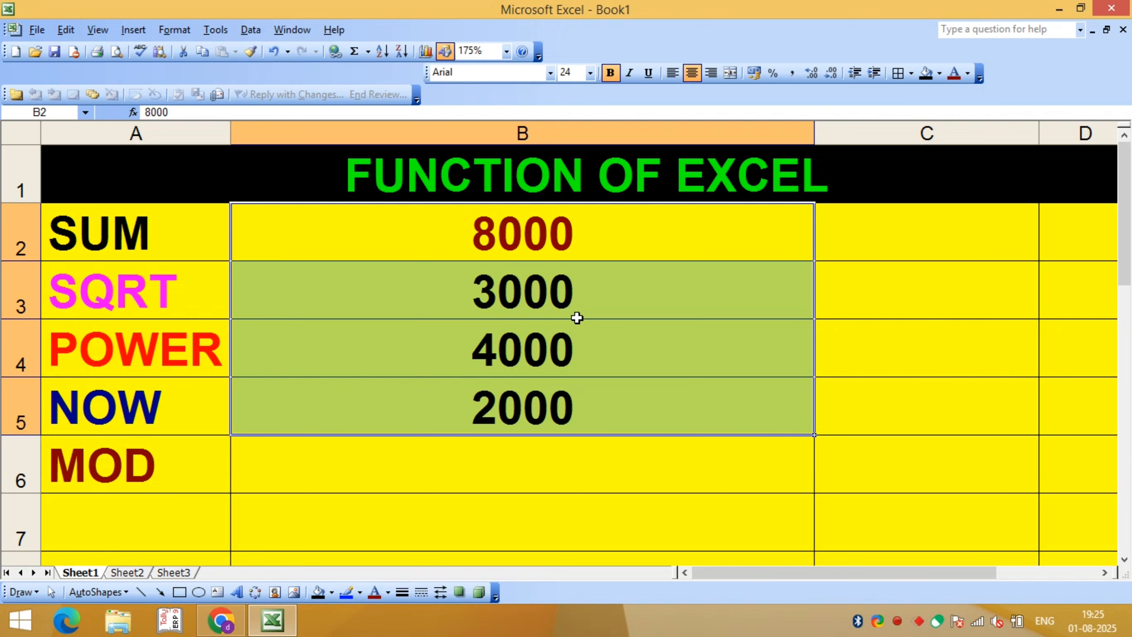
click(578, 393)
click(533, 465)
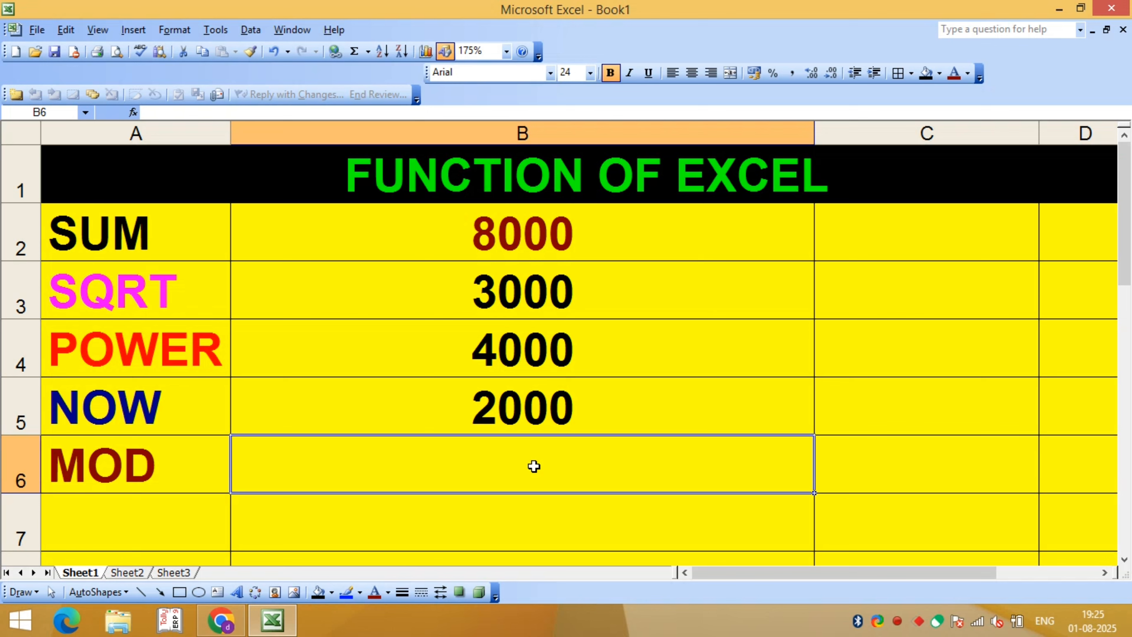
click(507, 243)
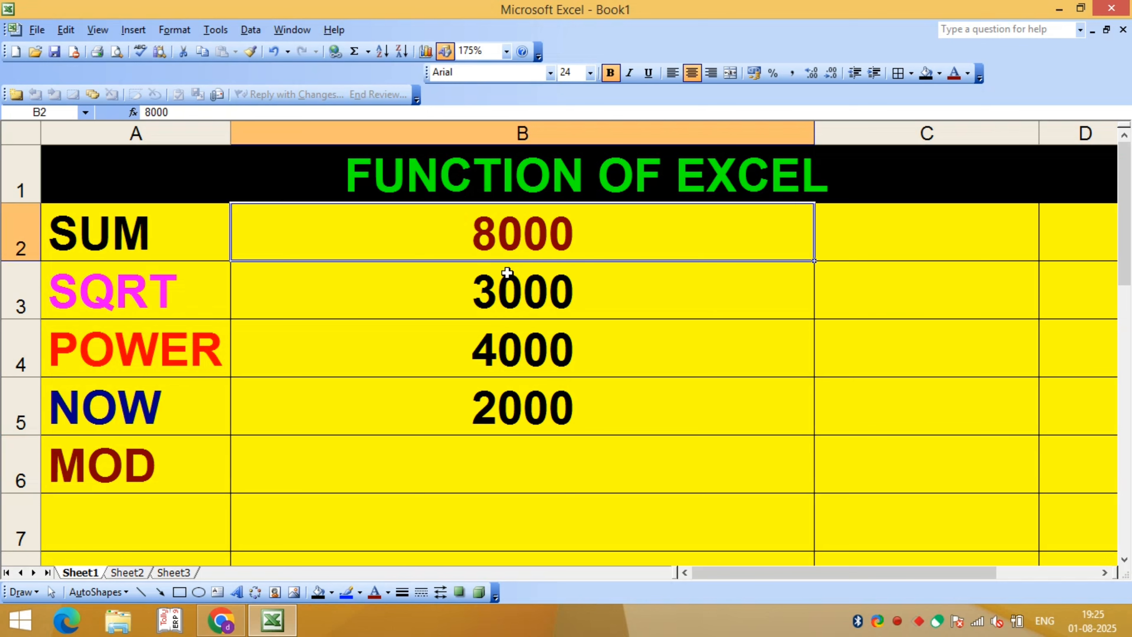
click(508, 283)
click(507, 350)
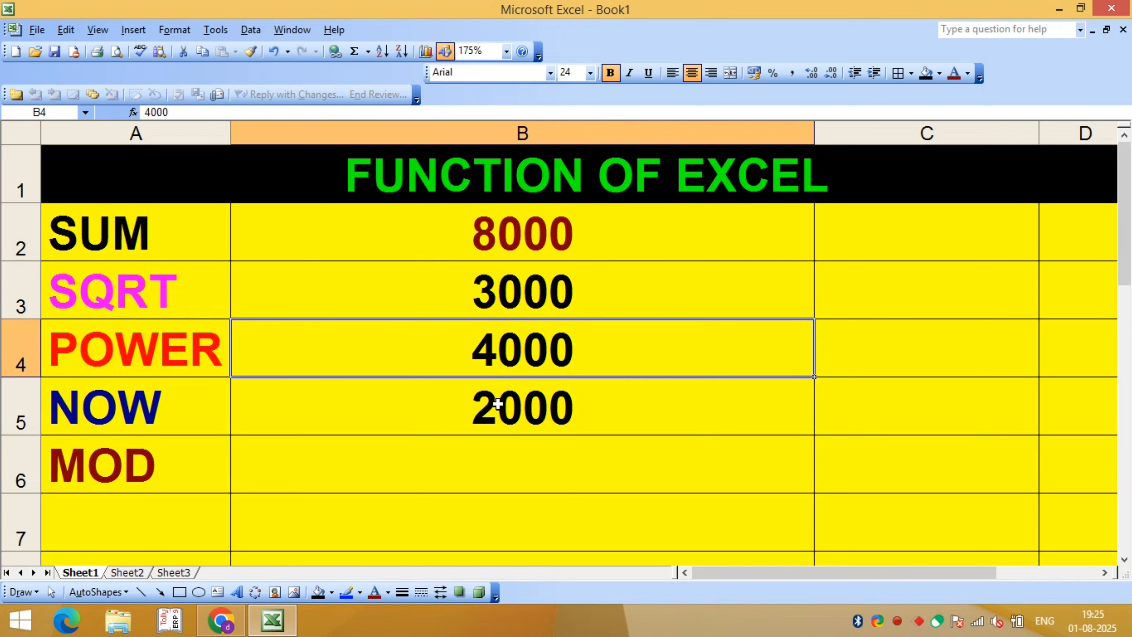
click(498, 412)
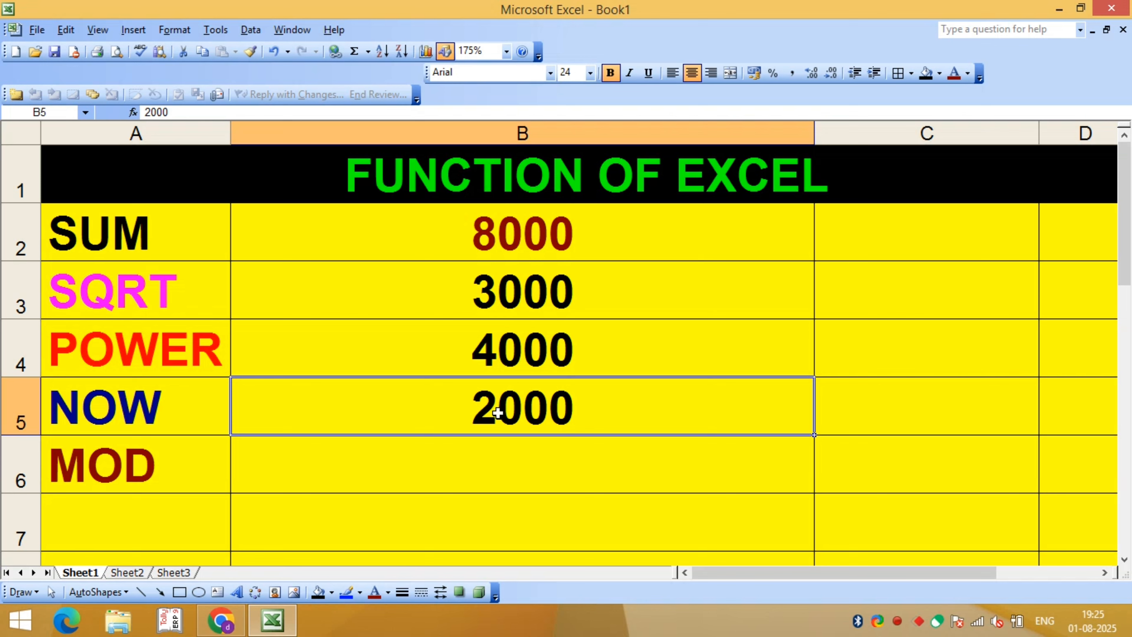
click(966, 277)
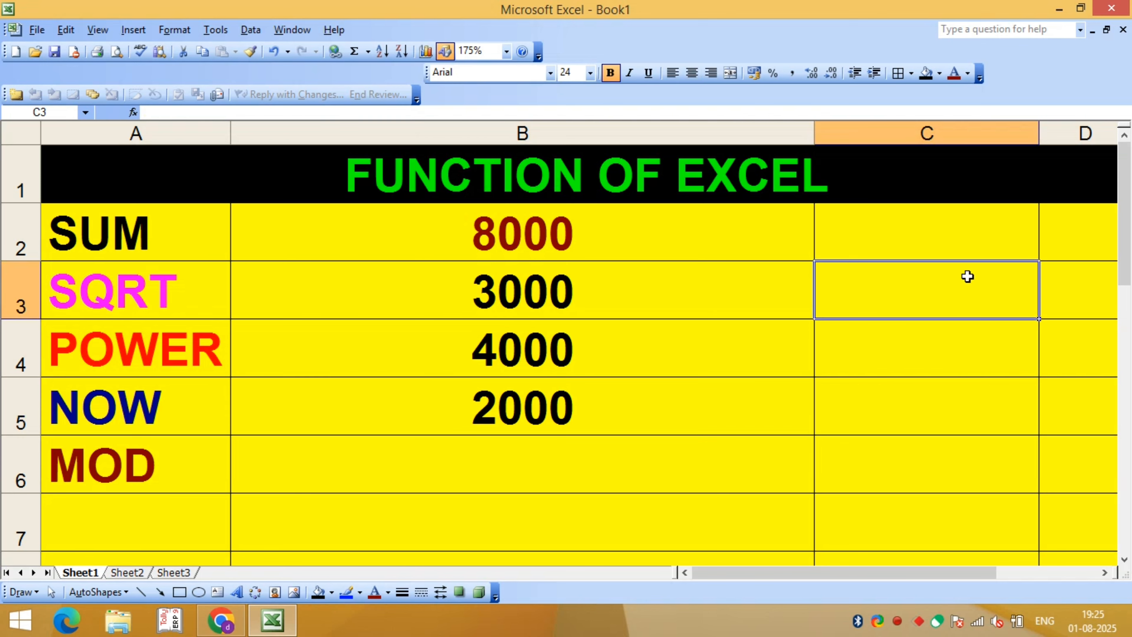
click(482, 406)
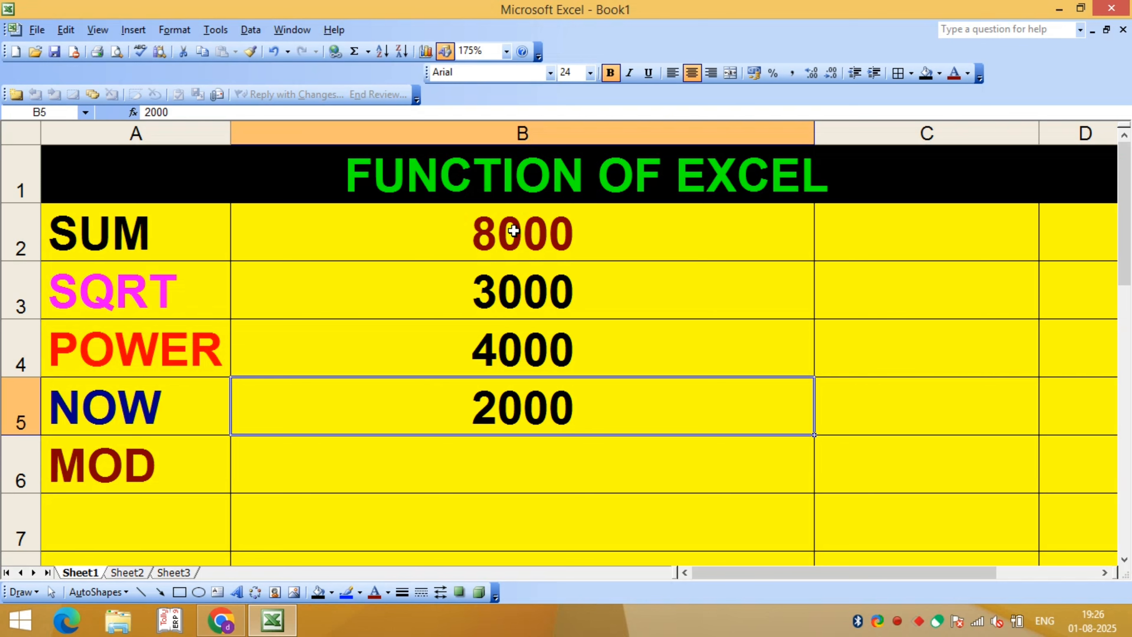
drag(506, 227, 495, 391)
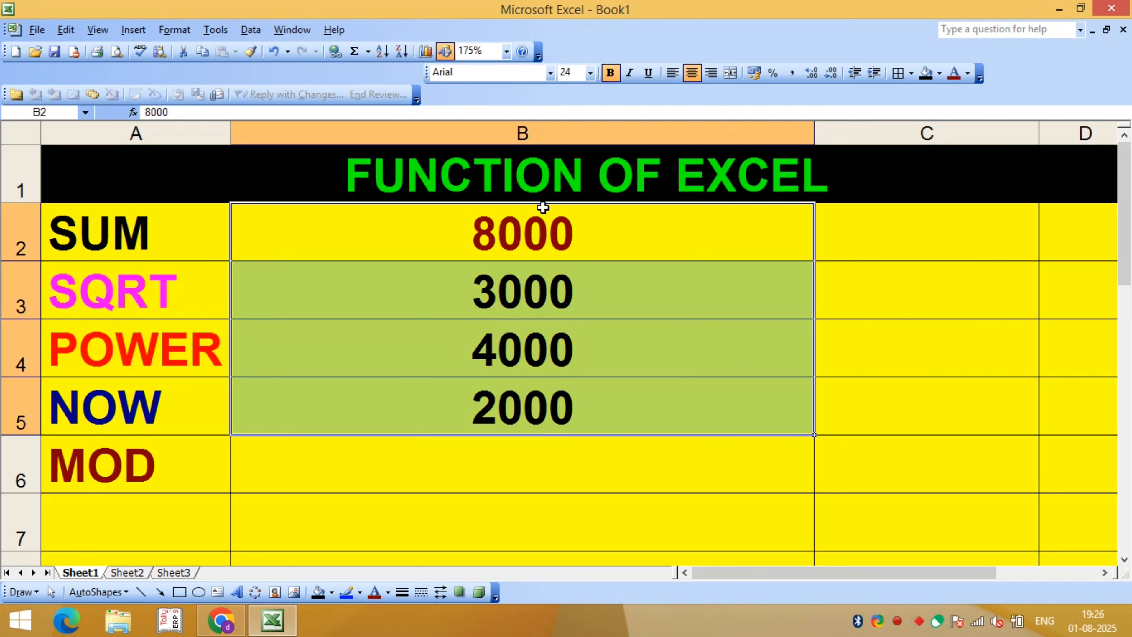
click(599, 240)
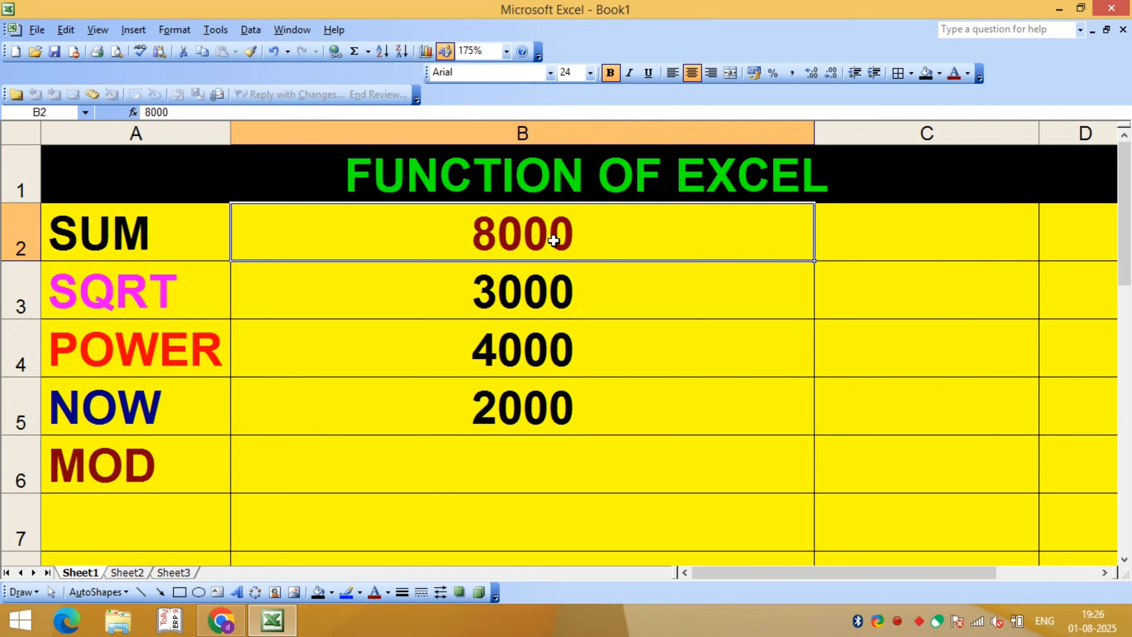
drag(553, 240, 544, 391)
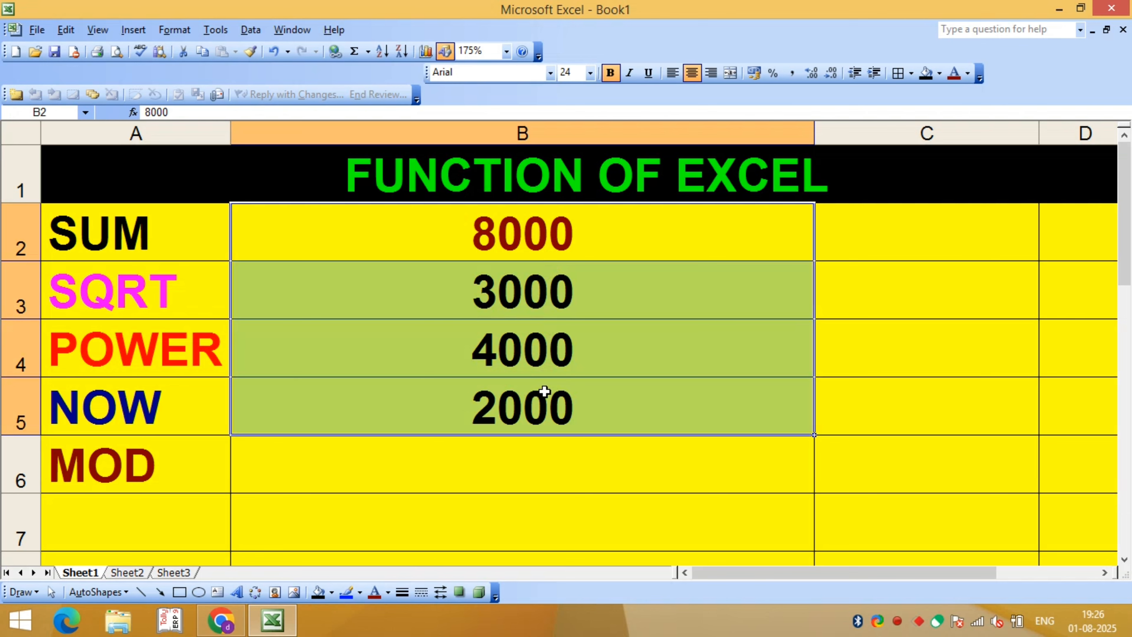
click(638, 353)
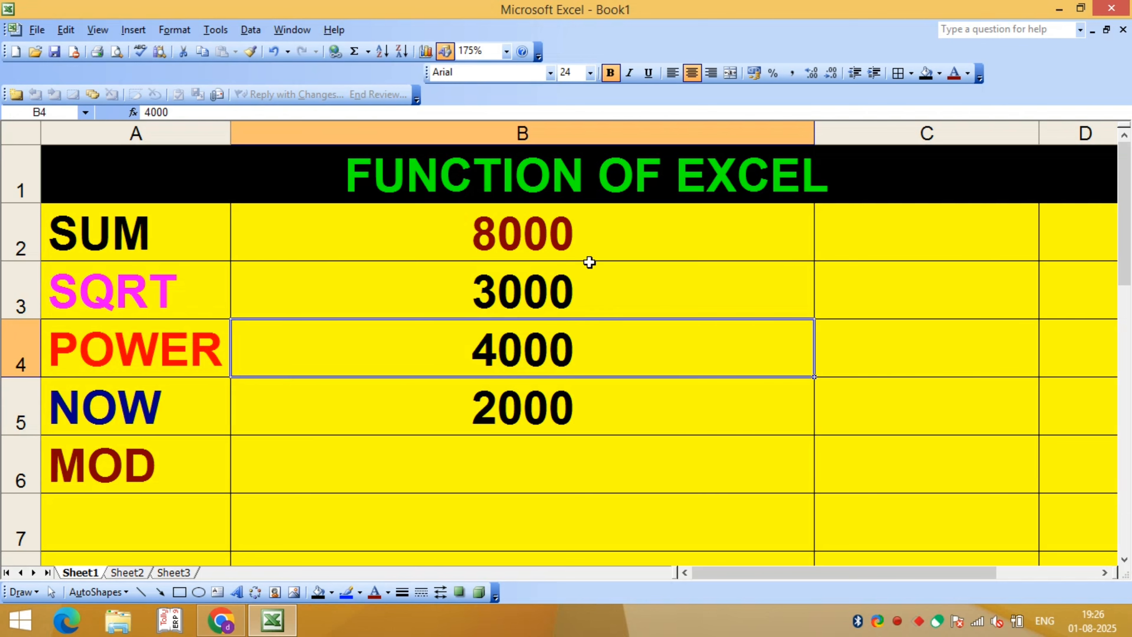
drag(562, 223, 557, 401)
click(529, 464)
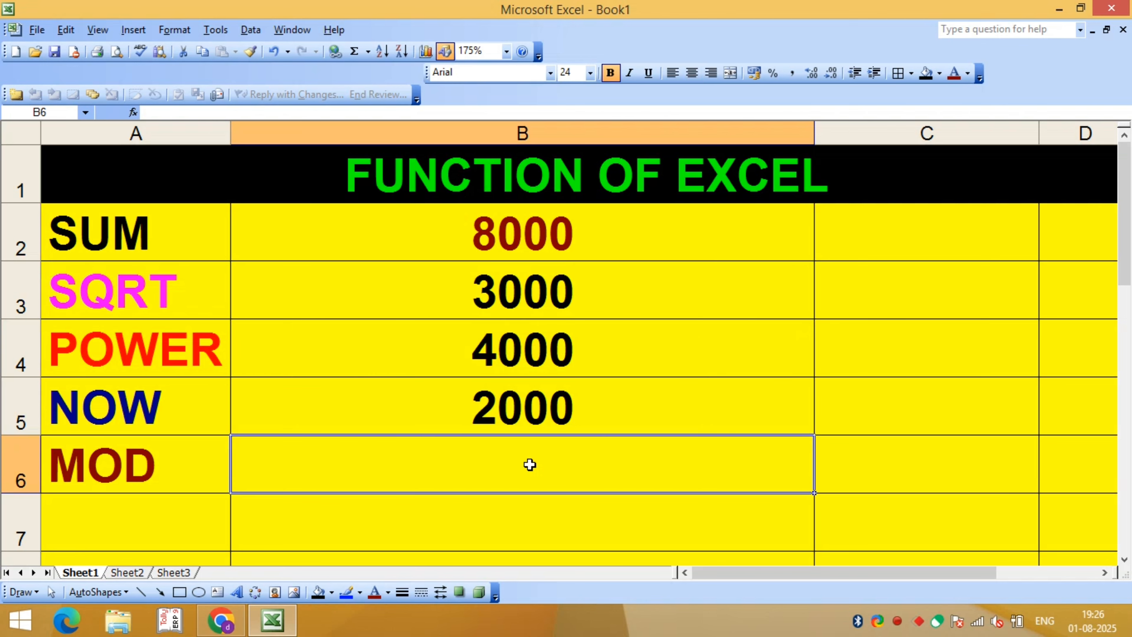
click(581, 251)
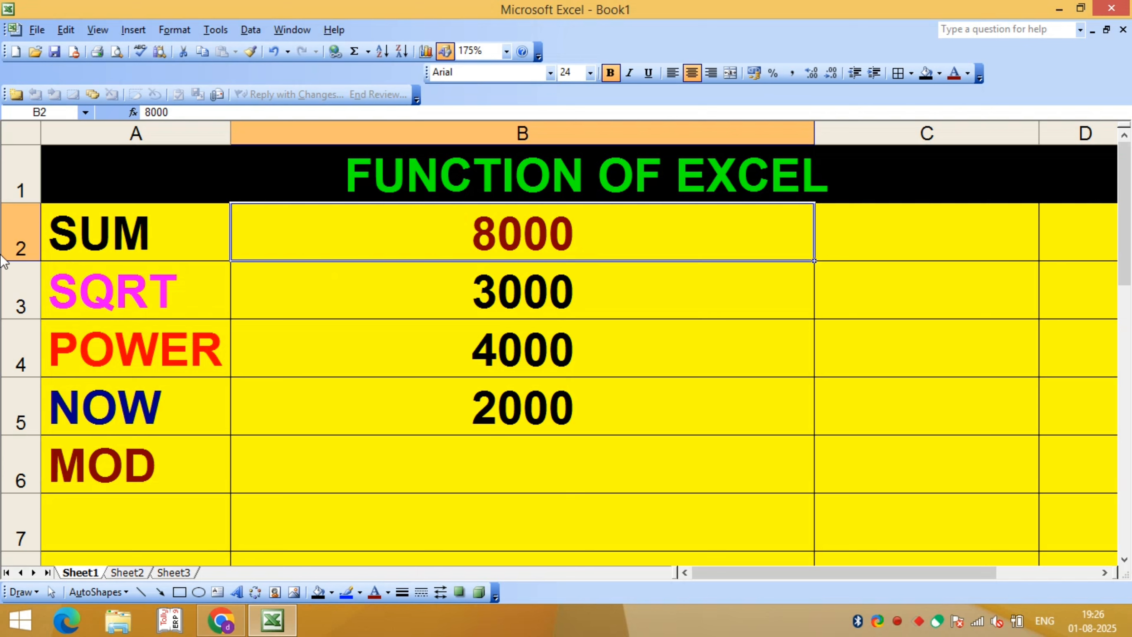
click(459, 414)
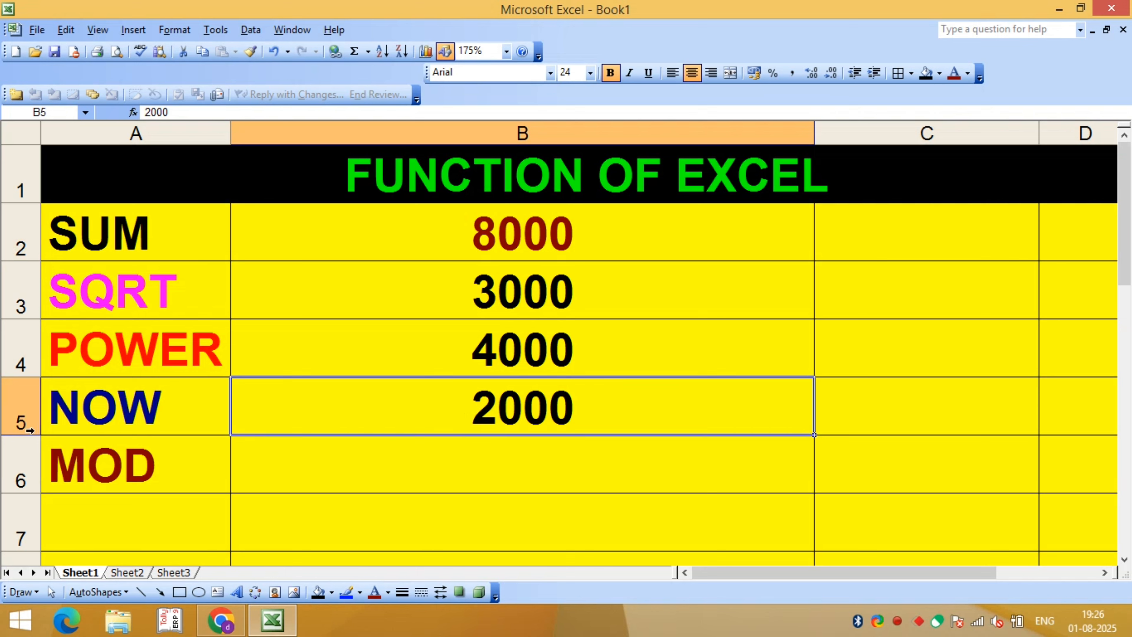
click(385, 242)
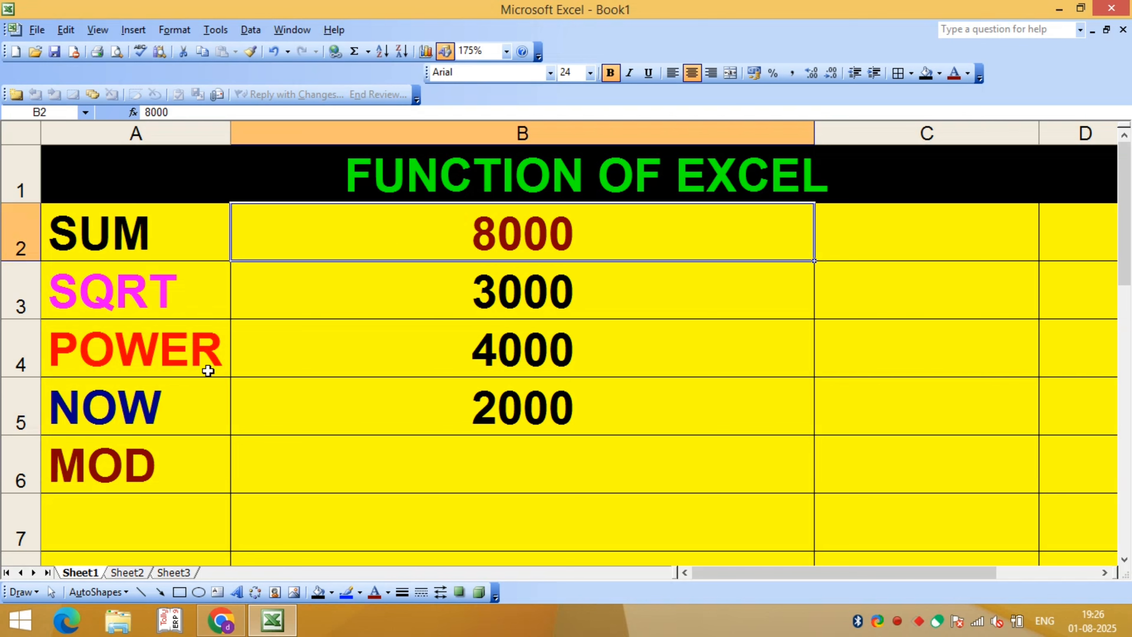
click(412, 415)
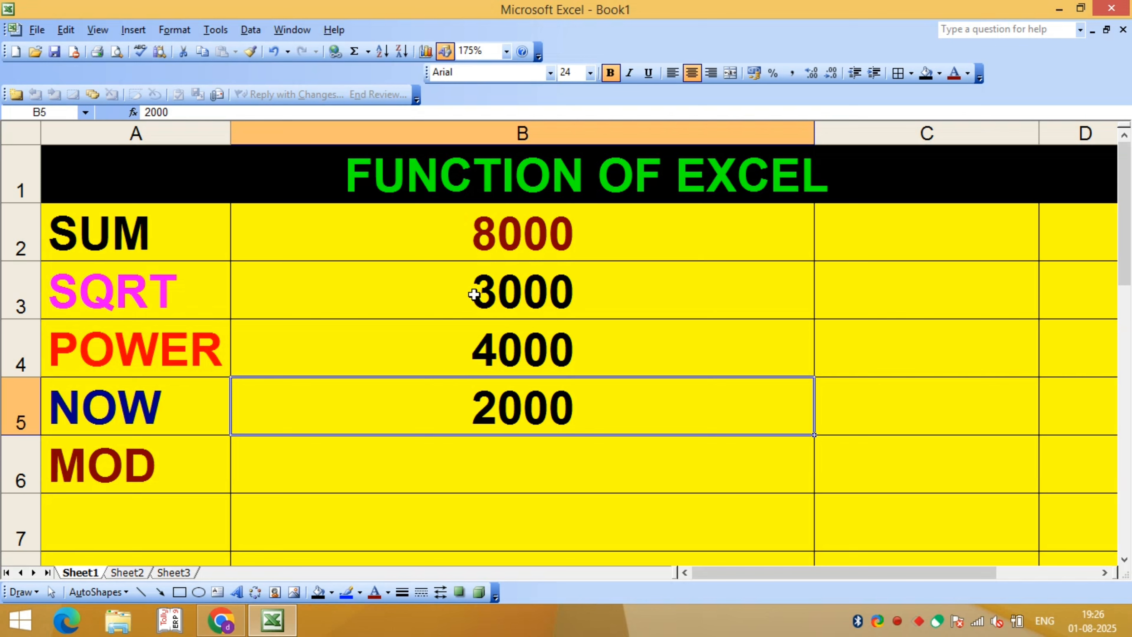
click(465, 240)
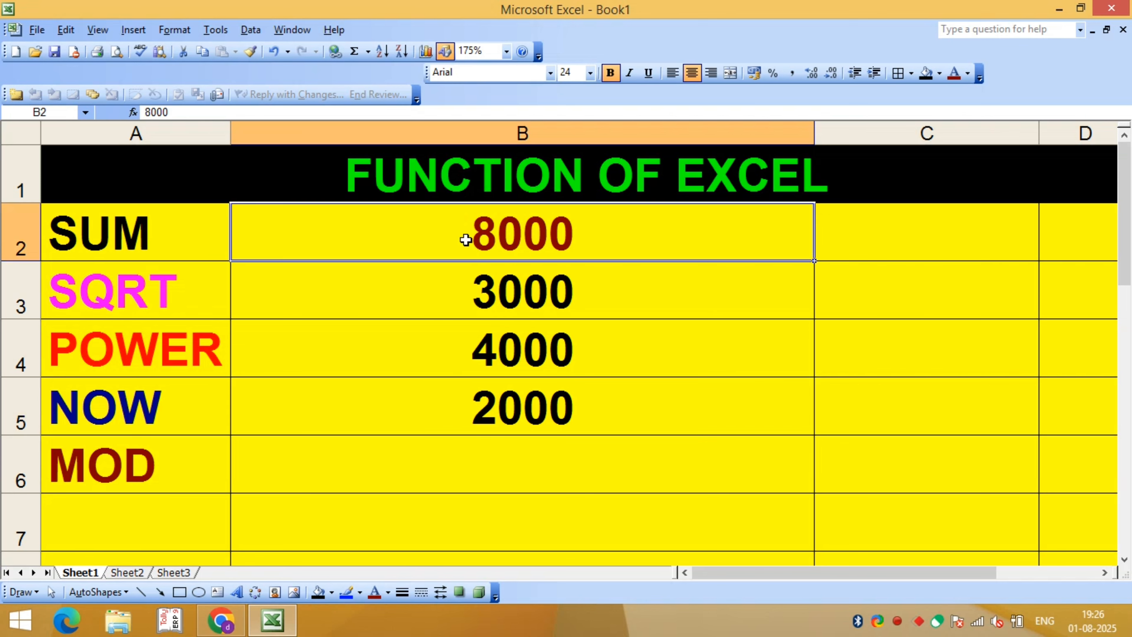
click(494, 416)
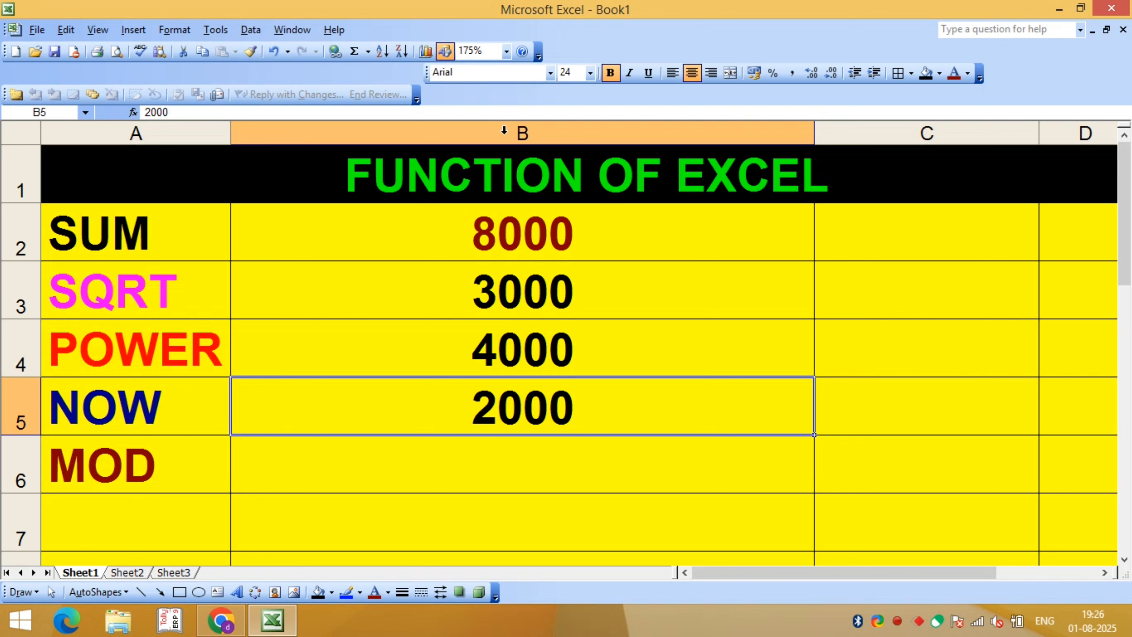
Step: Total the four numbers in cell B6 with the formula =SUM(B2:B5) and centre that cell
click(433, 457)
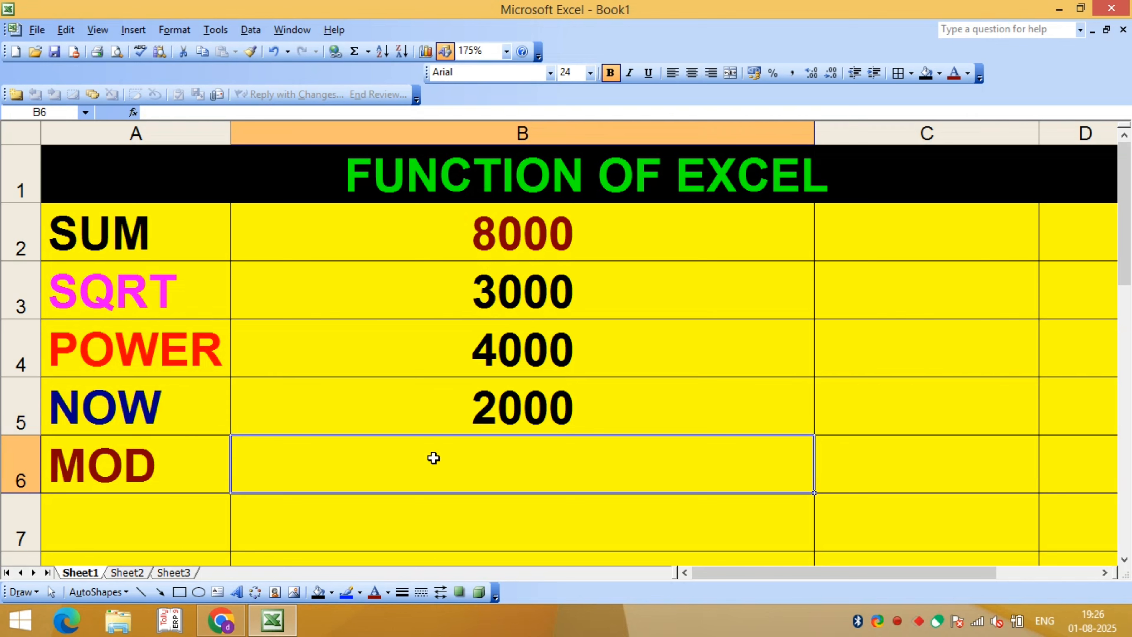
text(=SUM)
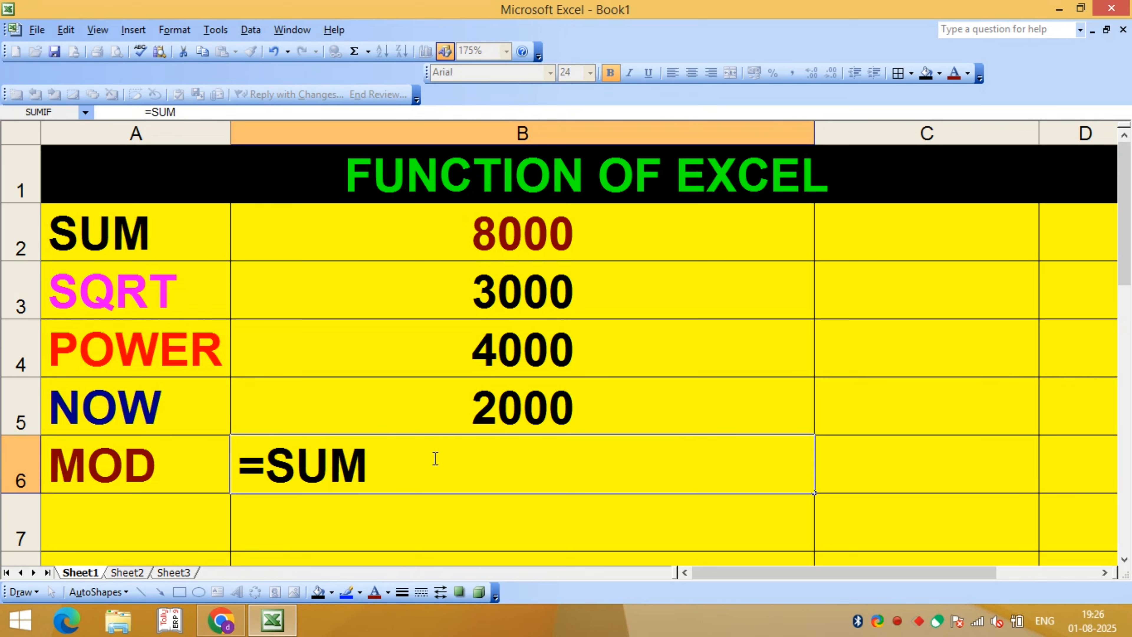
text(()
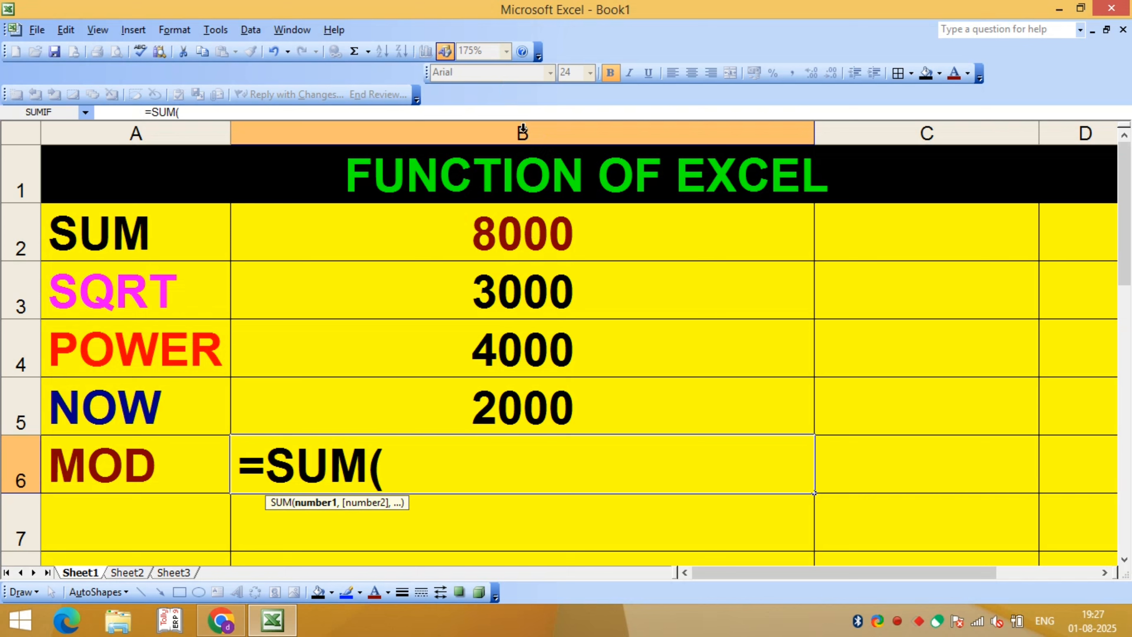
text(B)
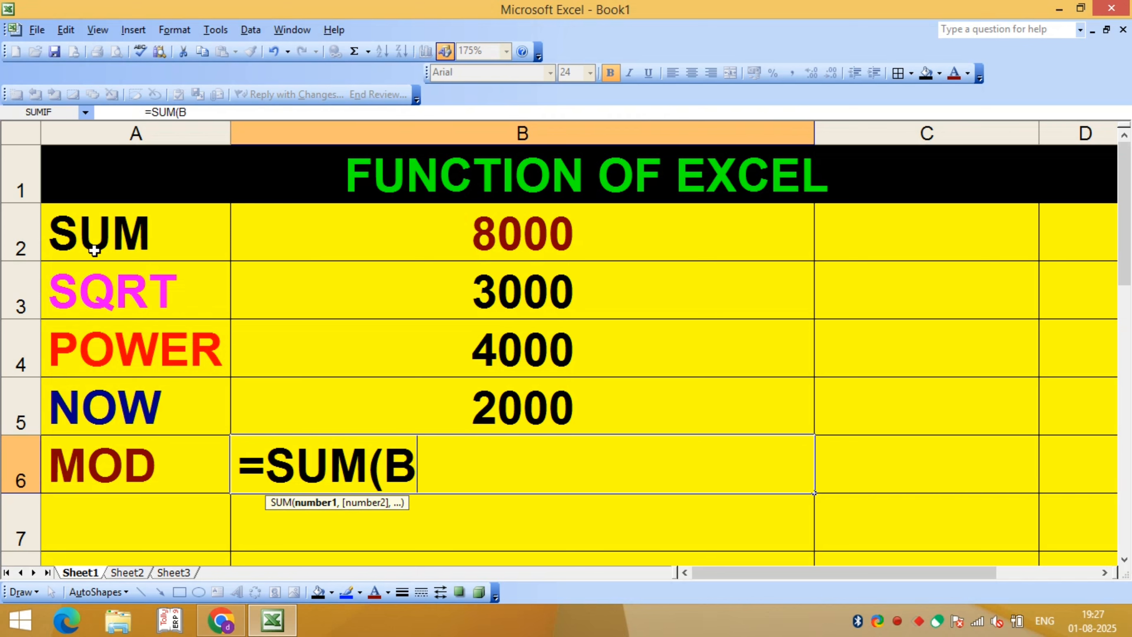
text(2)
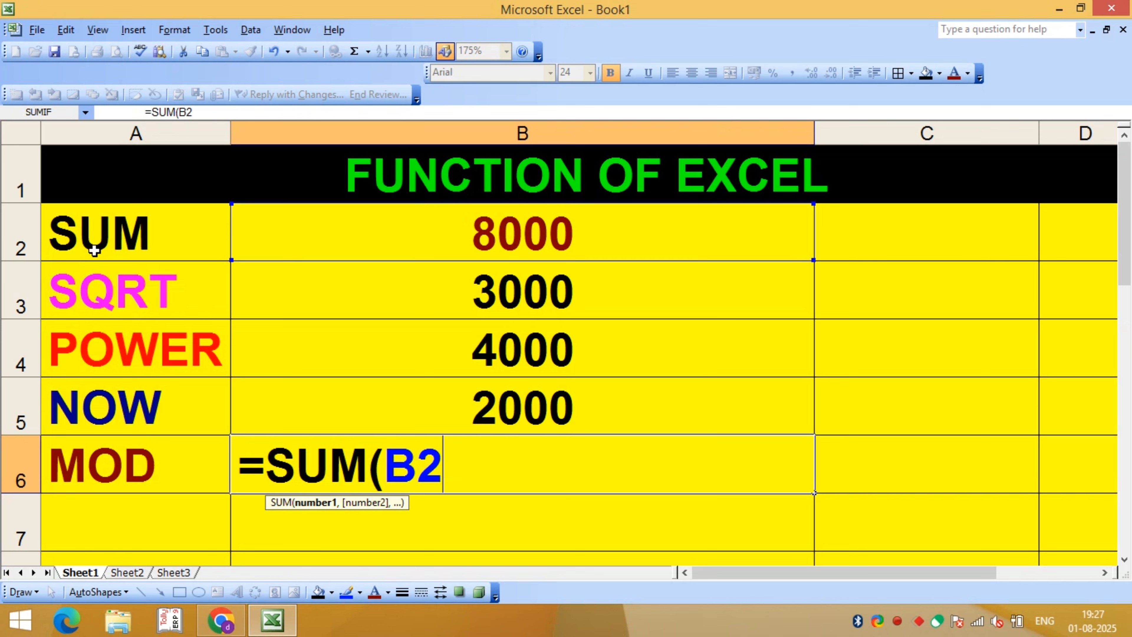
text(:)
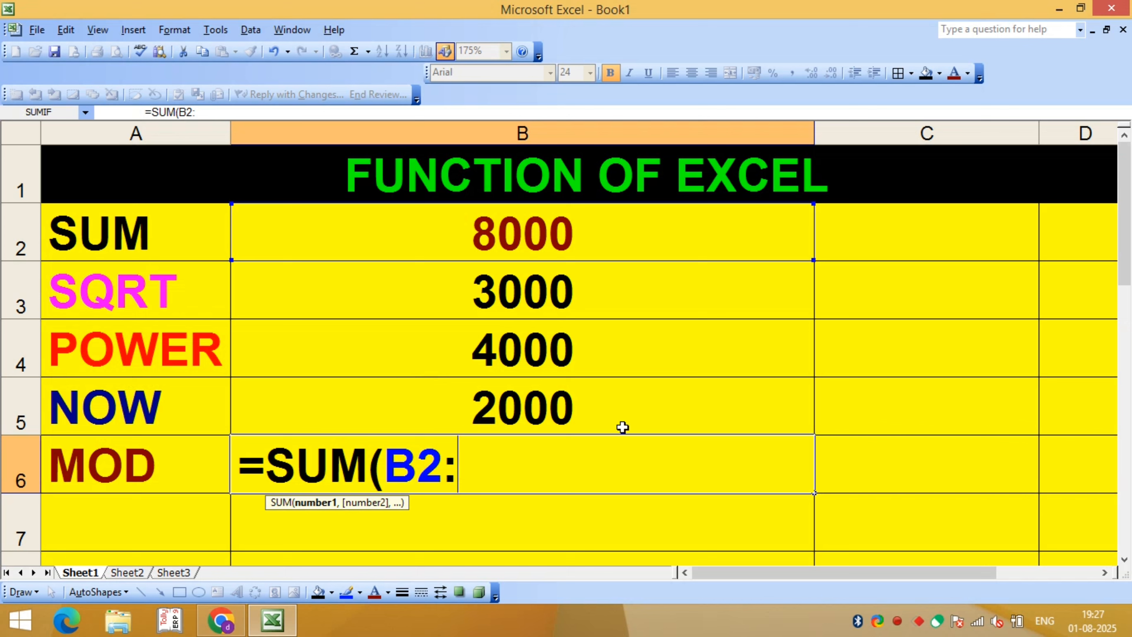
text(B)
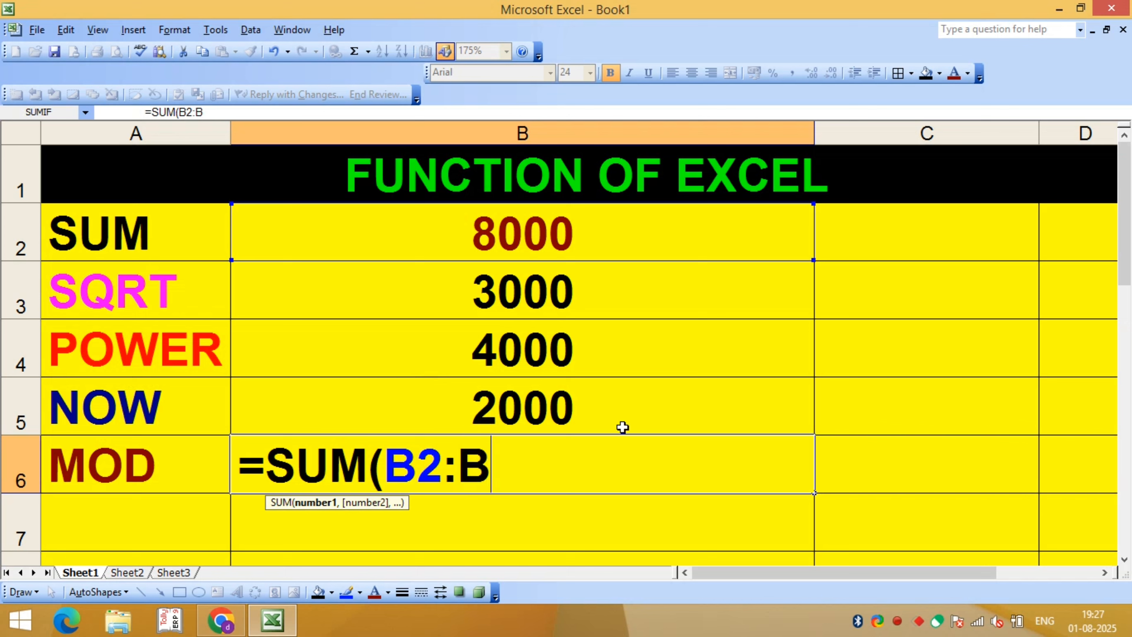
text(5))
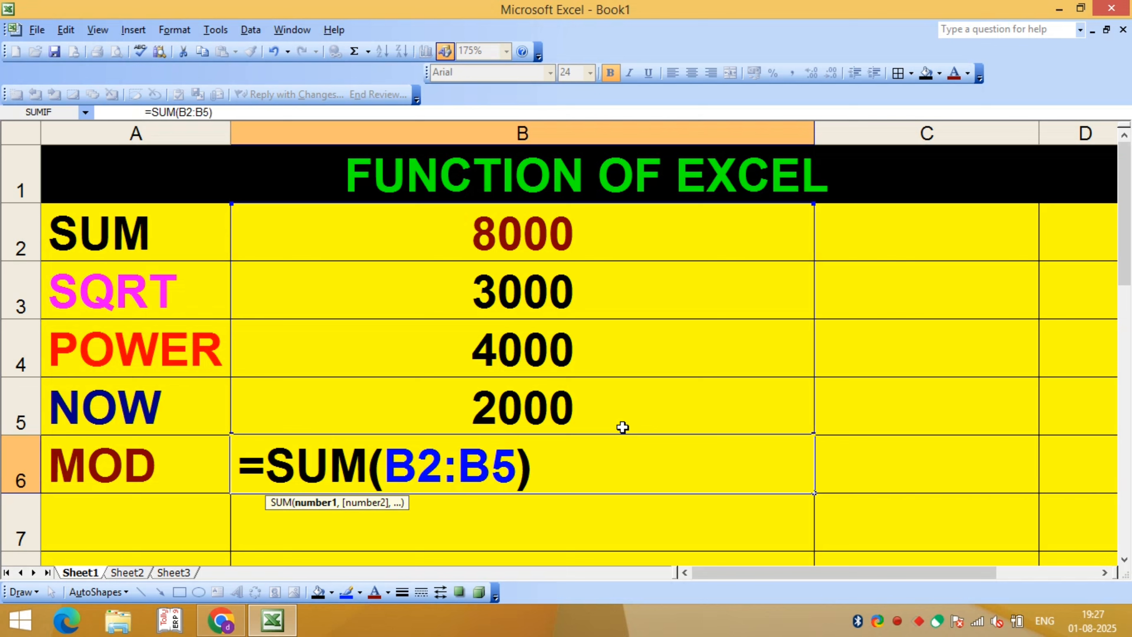
key(Return)
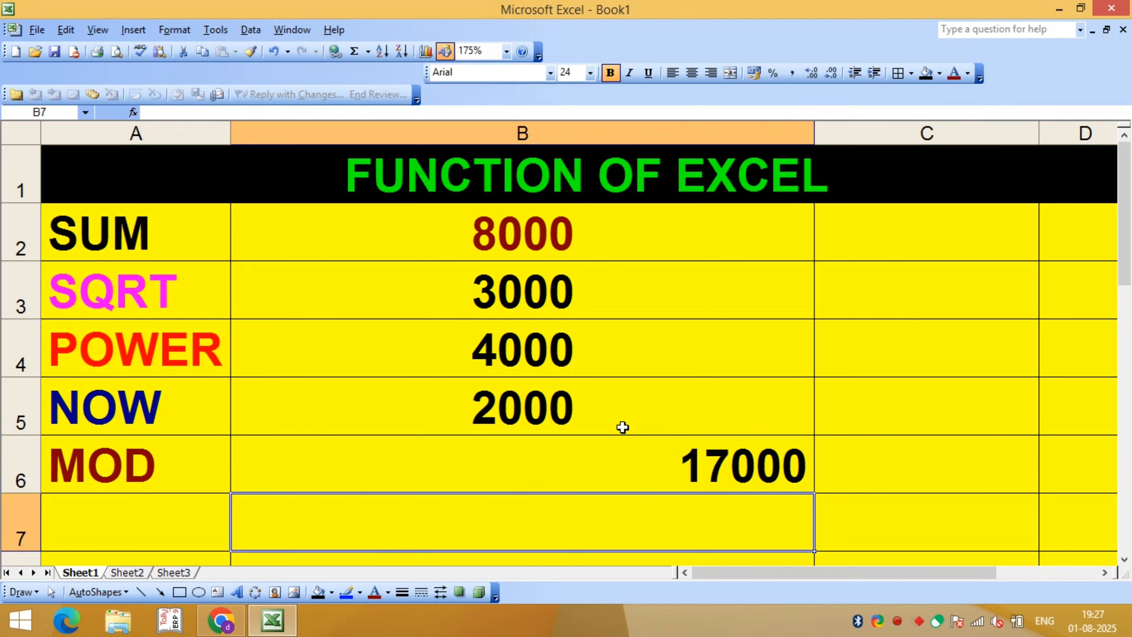
click(628, 459)
click(699, 79)
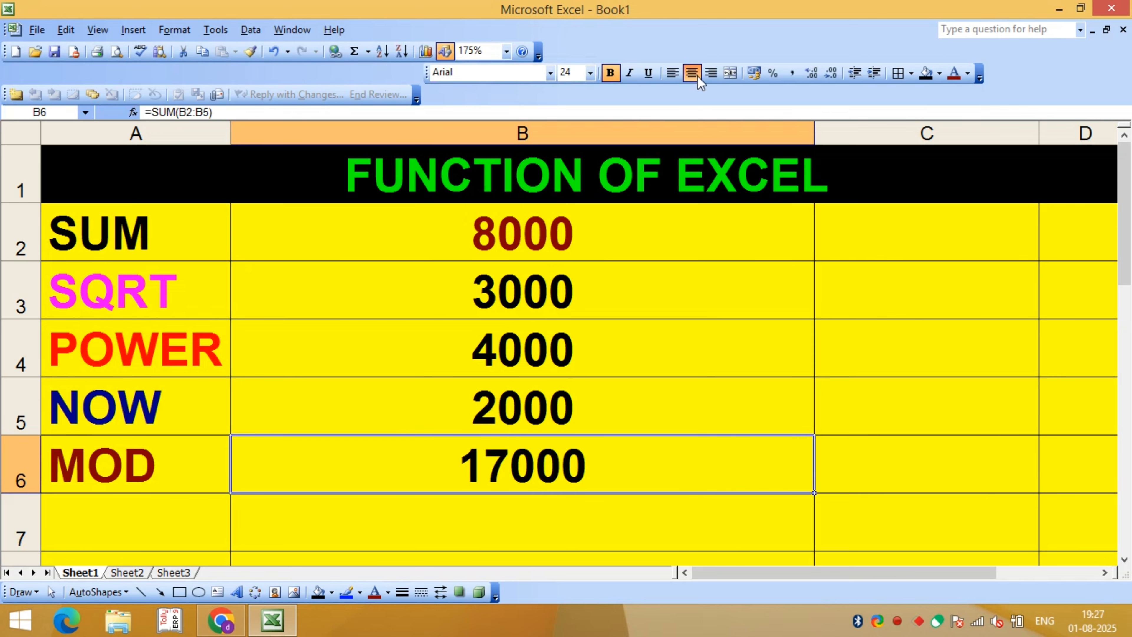
Step: Change the font colour of the total in cell B6 to blue
click(967, 73)
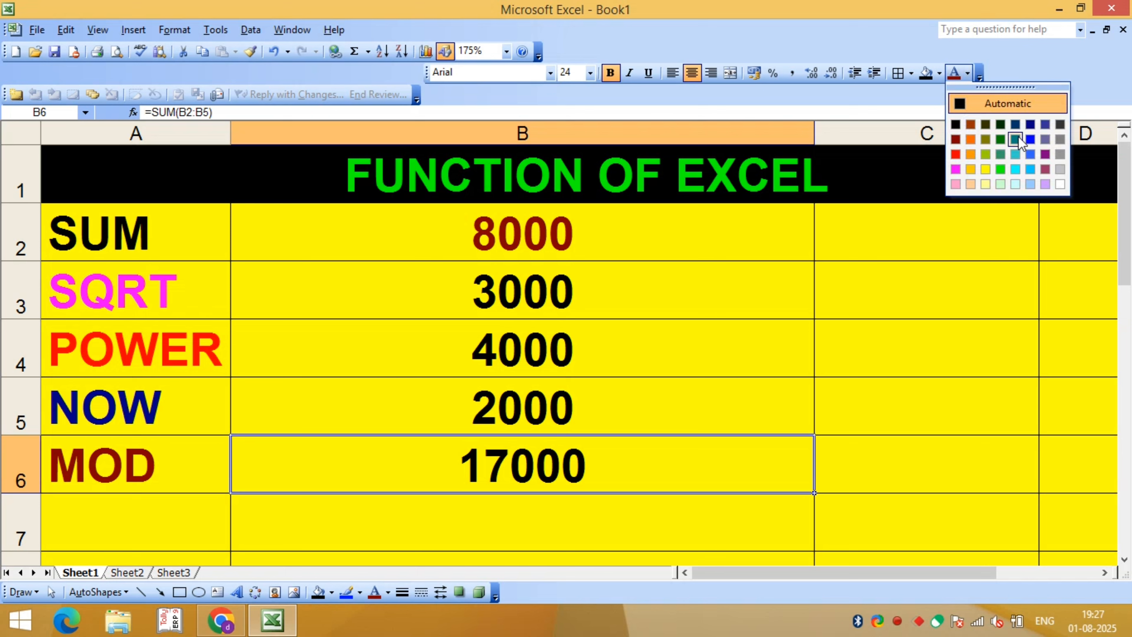
click(1028, 155)
click(638, 421)
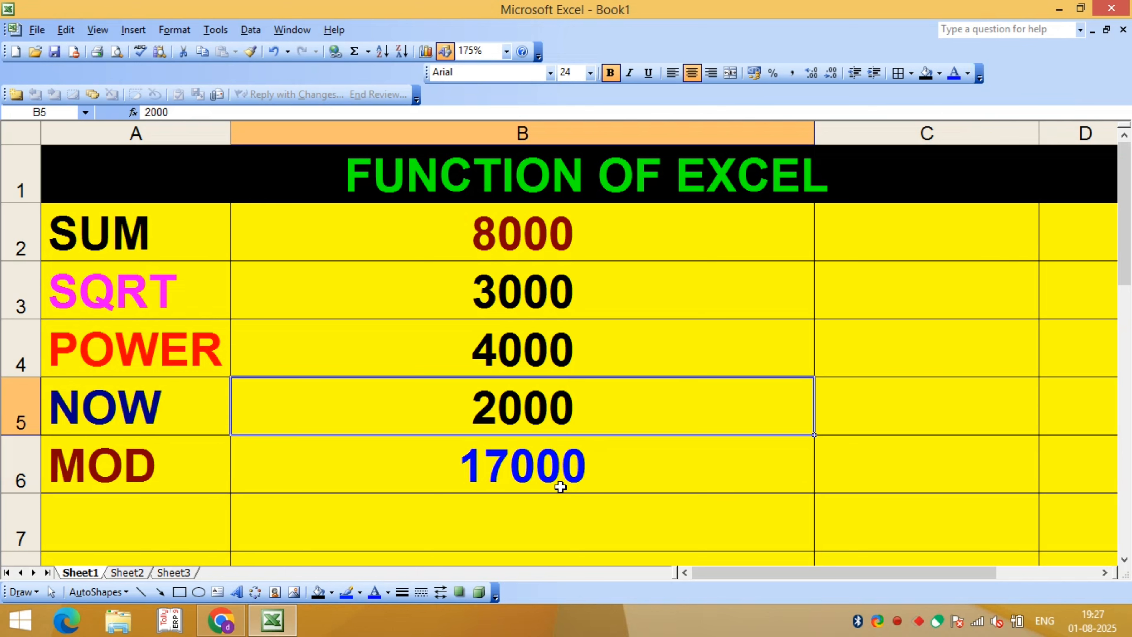
Step: Clear the total from cell B6
click(560, 471)
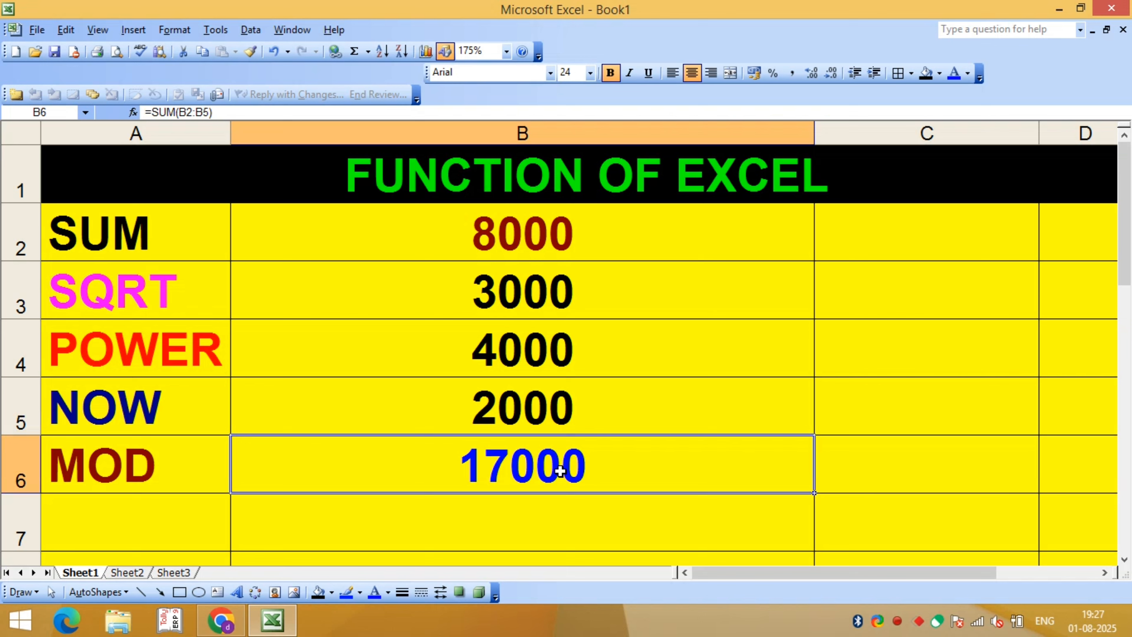
key(Delete)
key(Up)
key(Up)
key(Up)
key(Up)
key(Up)
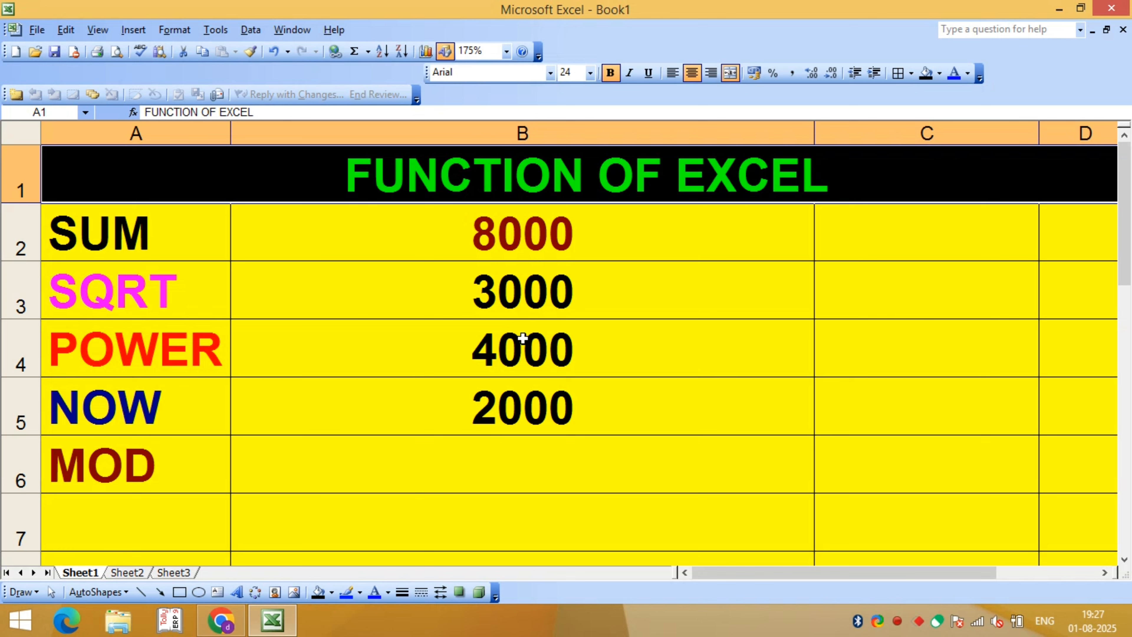
Step: Check the first and last cells of the number column and total them in cell B6 with the formula =SUM(B2:B5)
click(539, 390)
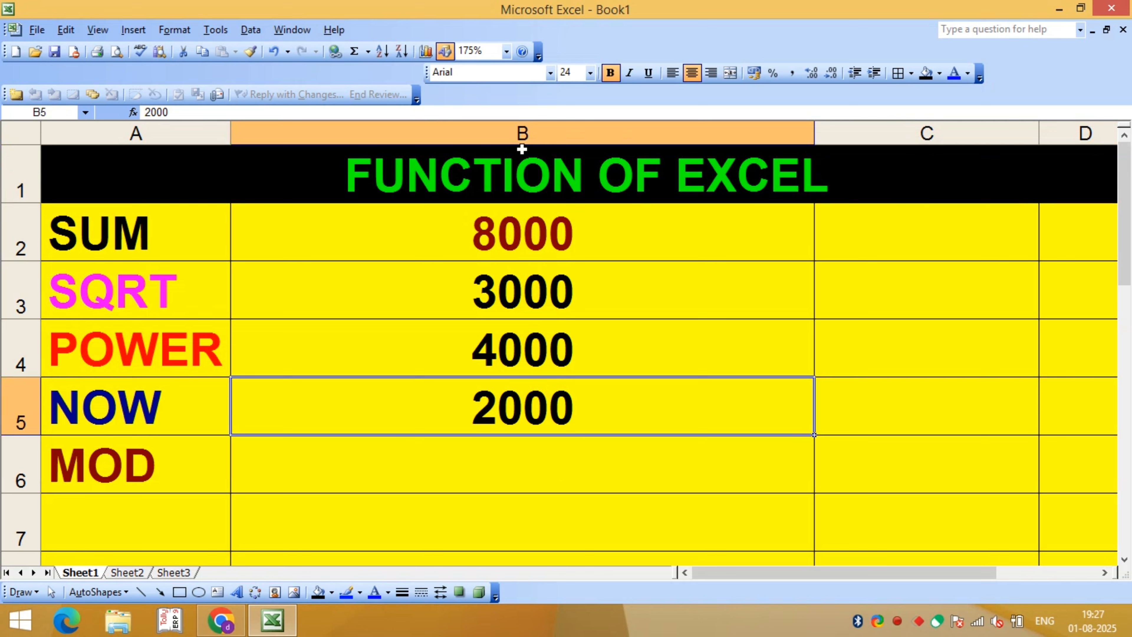
click(518, 239)
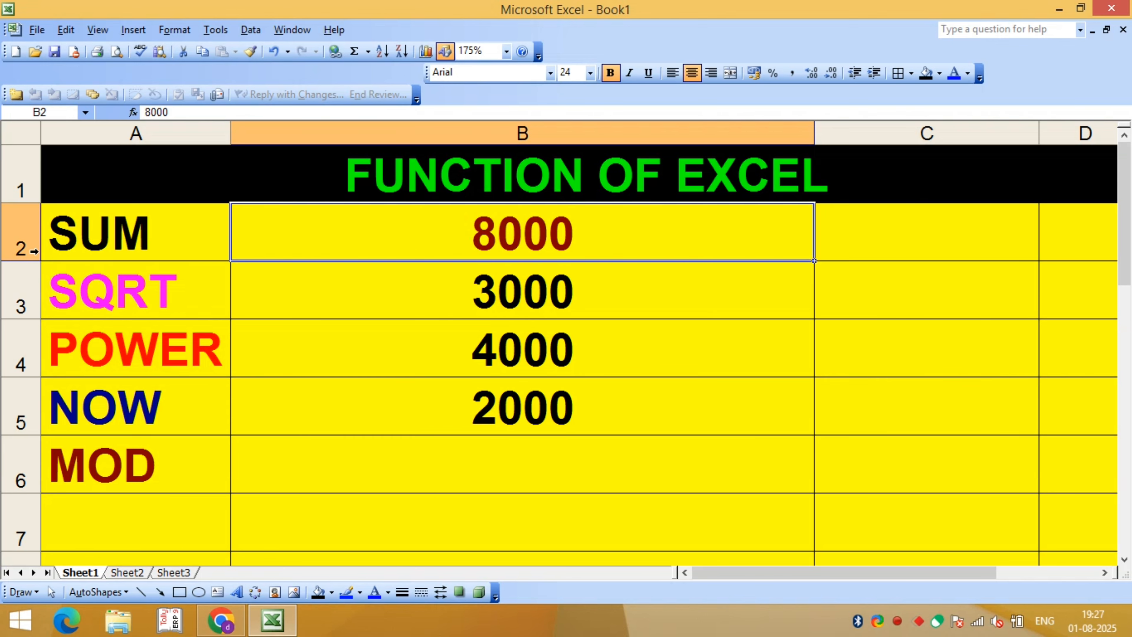
click(404, 463)
text(=SUM)
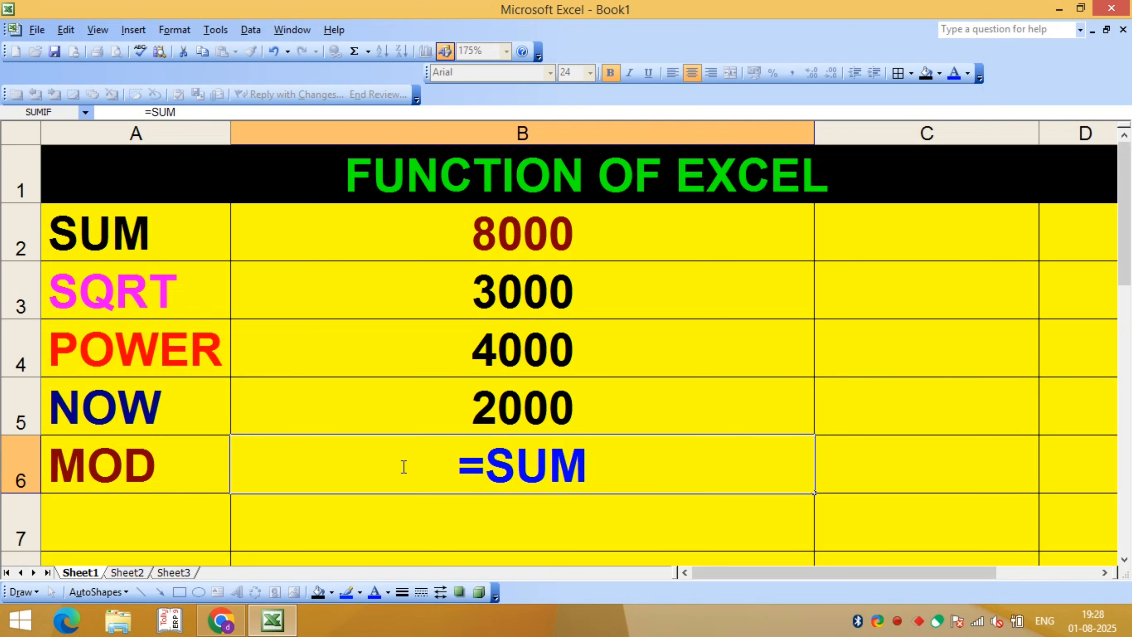
text(()
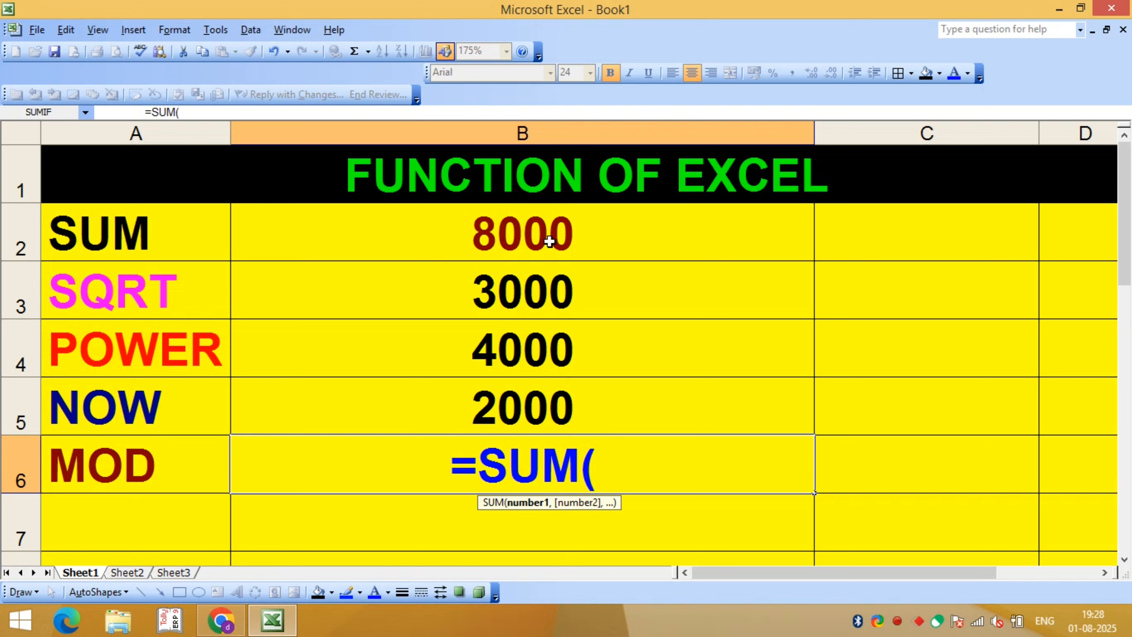
text(B)
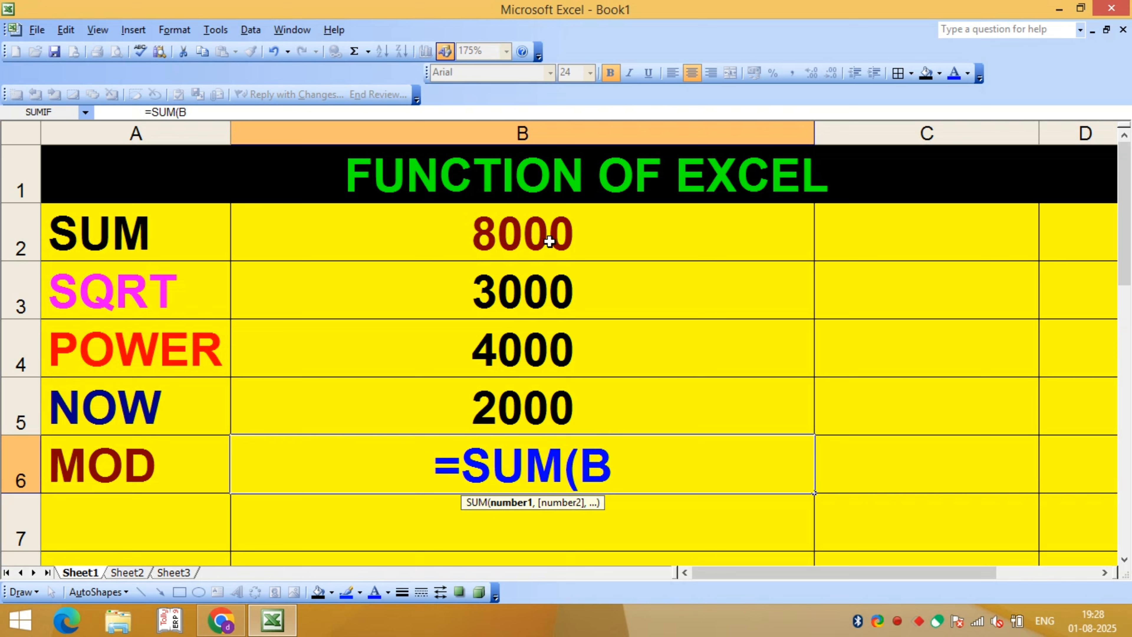
text(2)
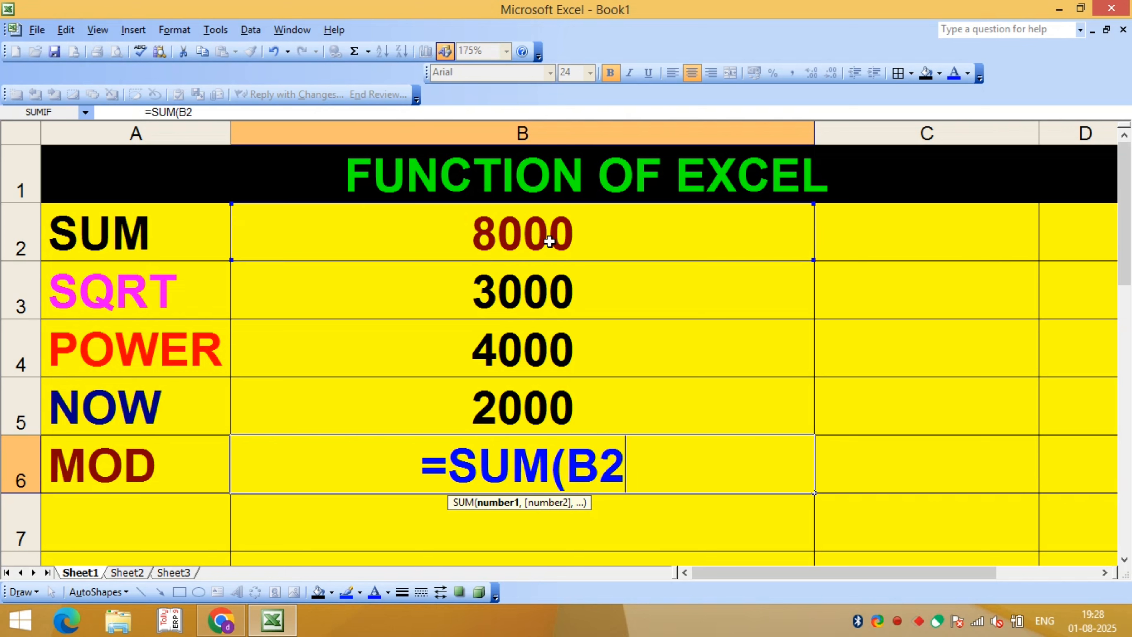
text(:)
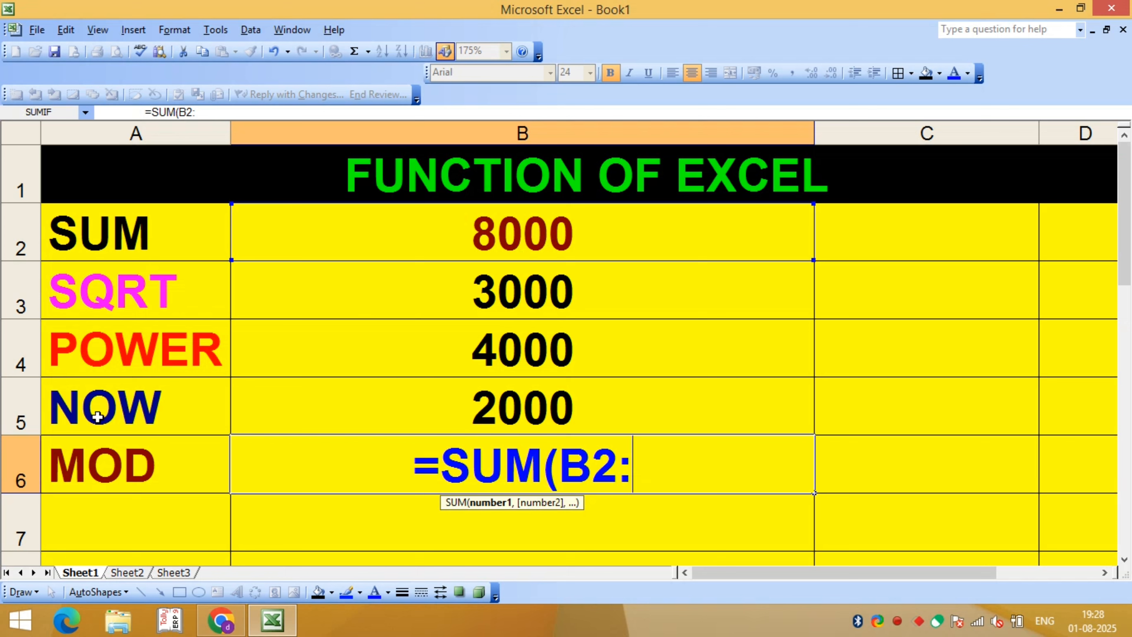
text(B5)
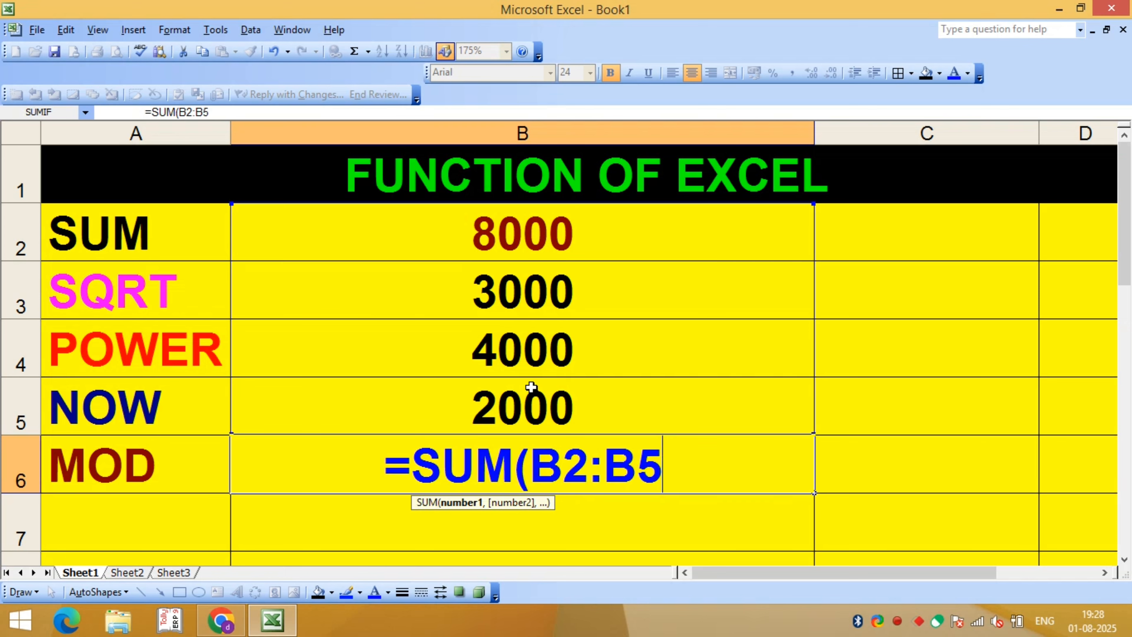
text())
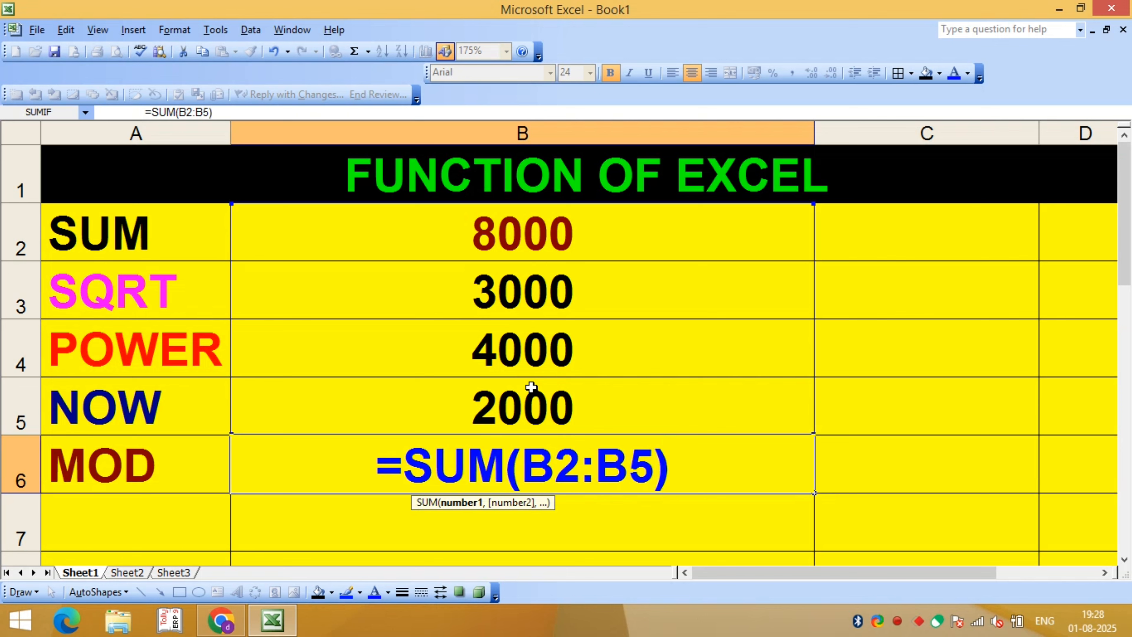
key(Return)
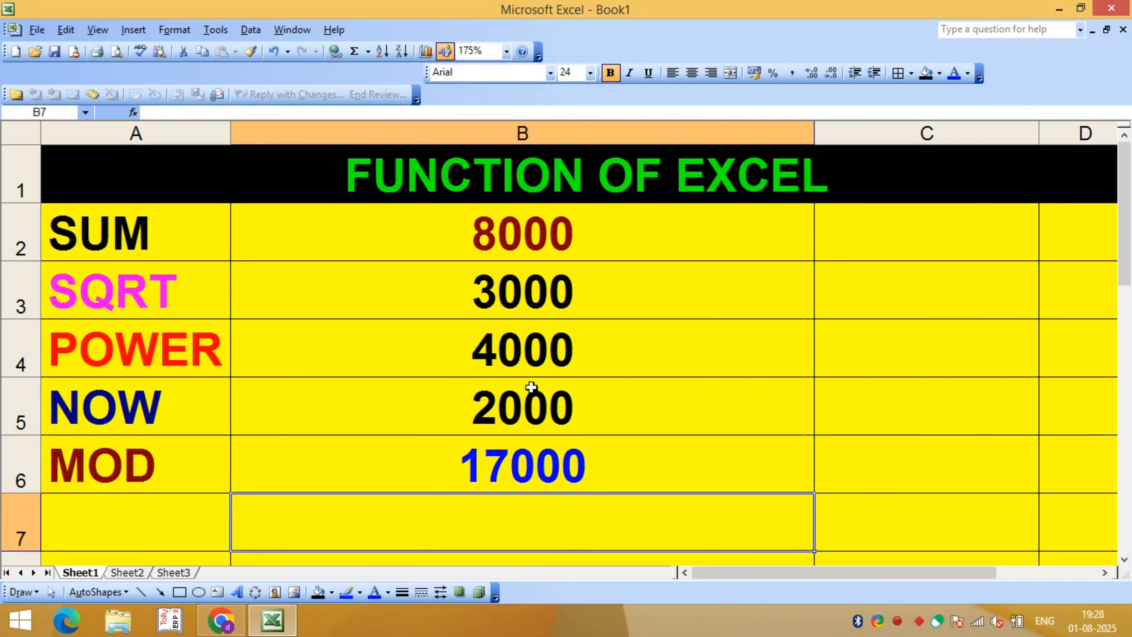
click(515, 480)
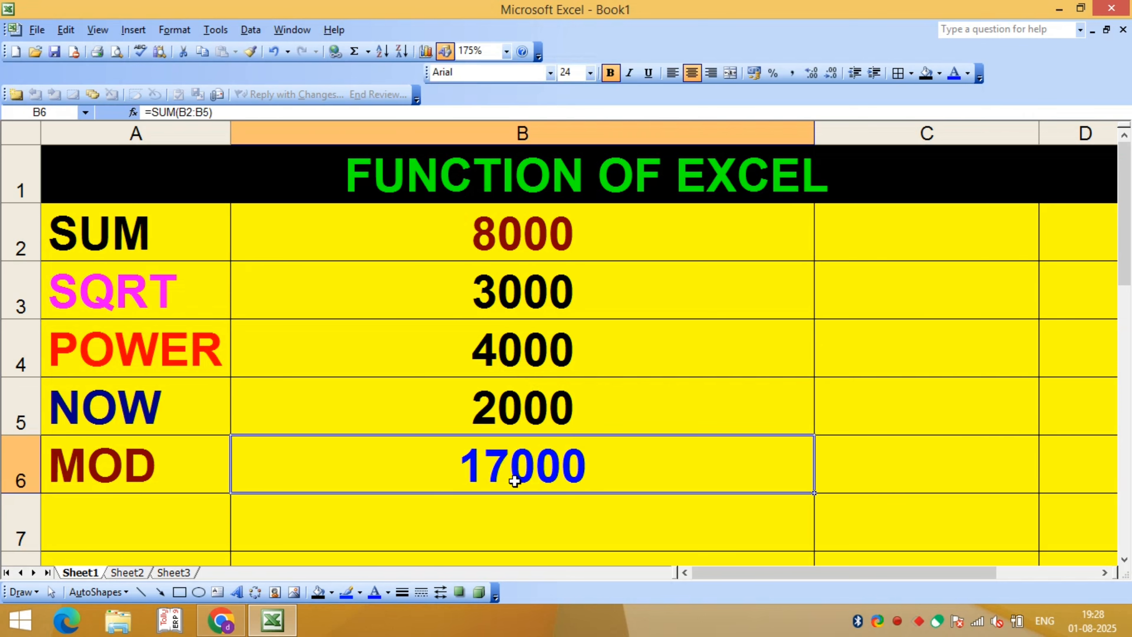
Step: Clear the contents of cells B3 through B6, keeping only the number in B2
drag(522, 290, 603, 459)
key(Delete)
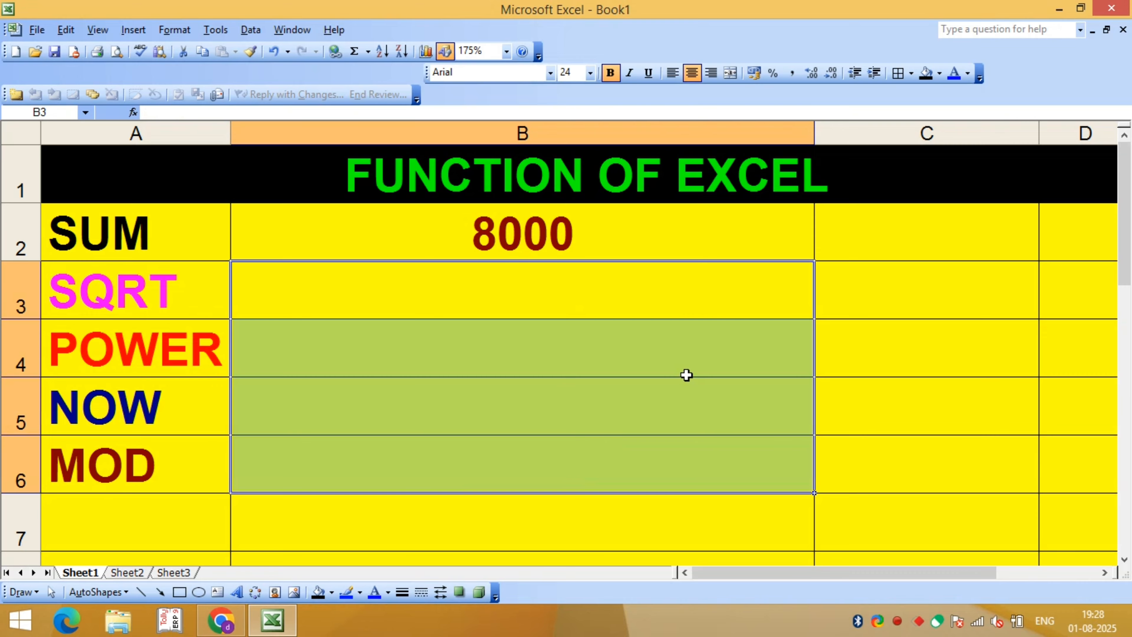
scroll(686, 375, down, 2)
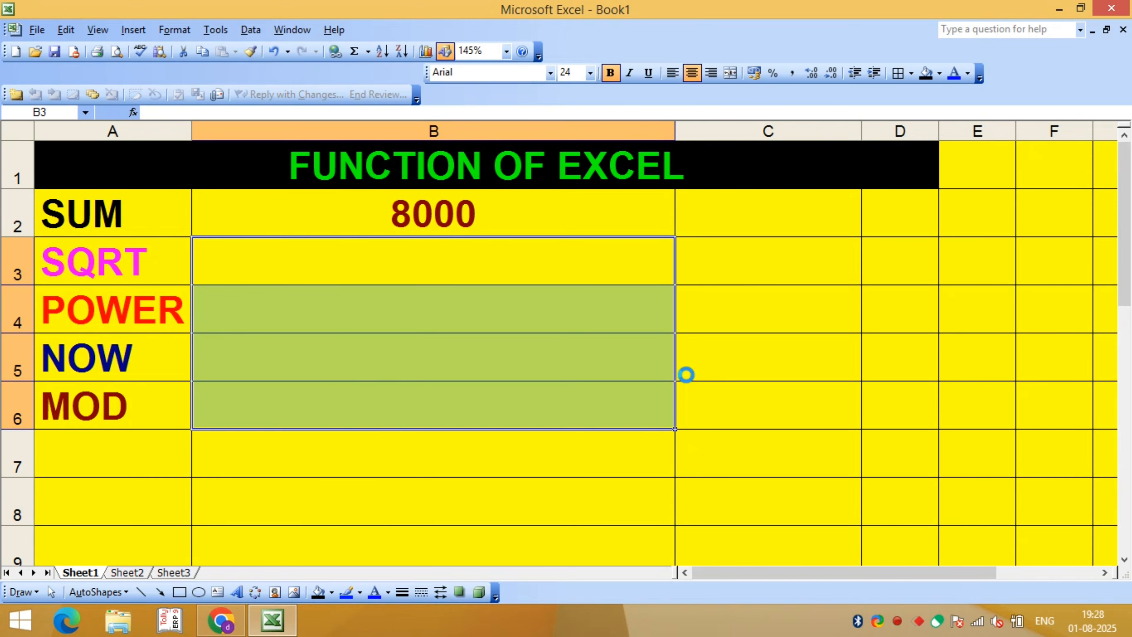
scroll(686, 375, down, 1)
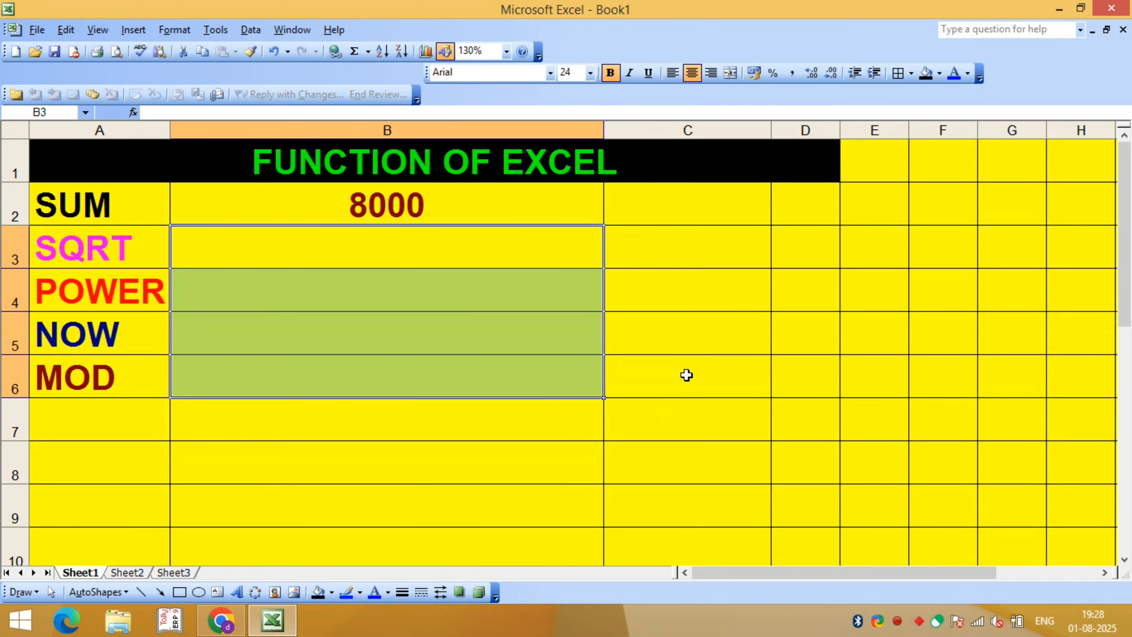
Step: Widen columns D and E to make room for values across the row
drag(840, 130, 896, 129)
drag(965, 129, 1007, 129)
drag(897, 128, 934, 129)
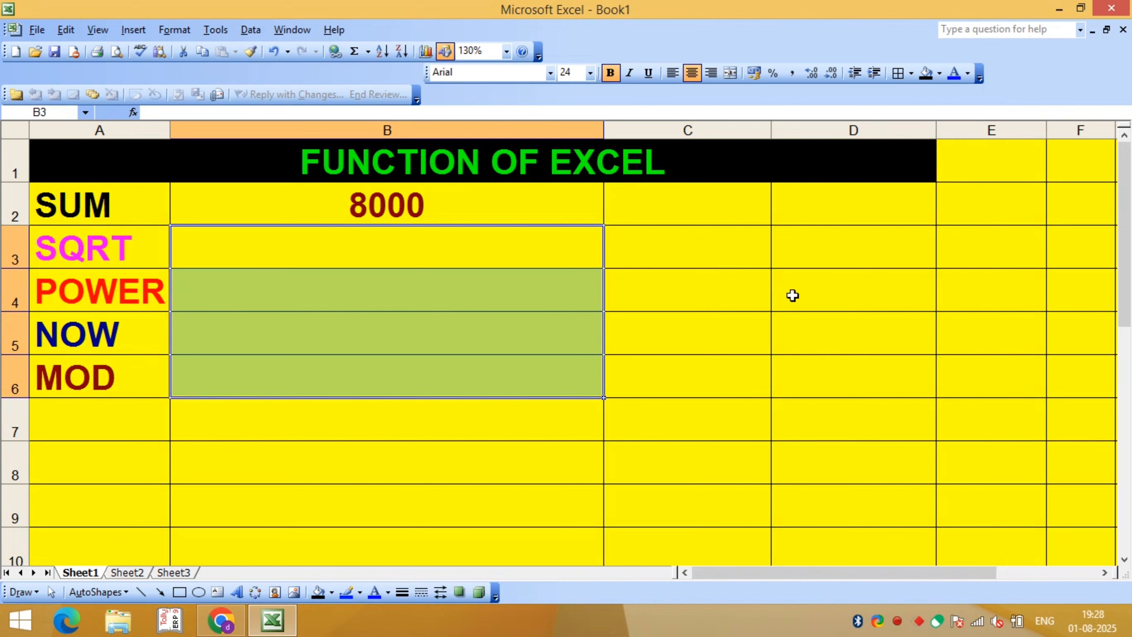
scroll(792, 295, down, 1)
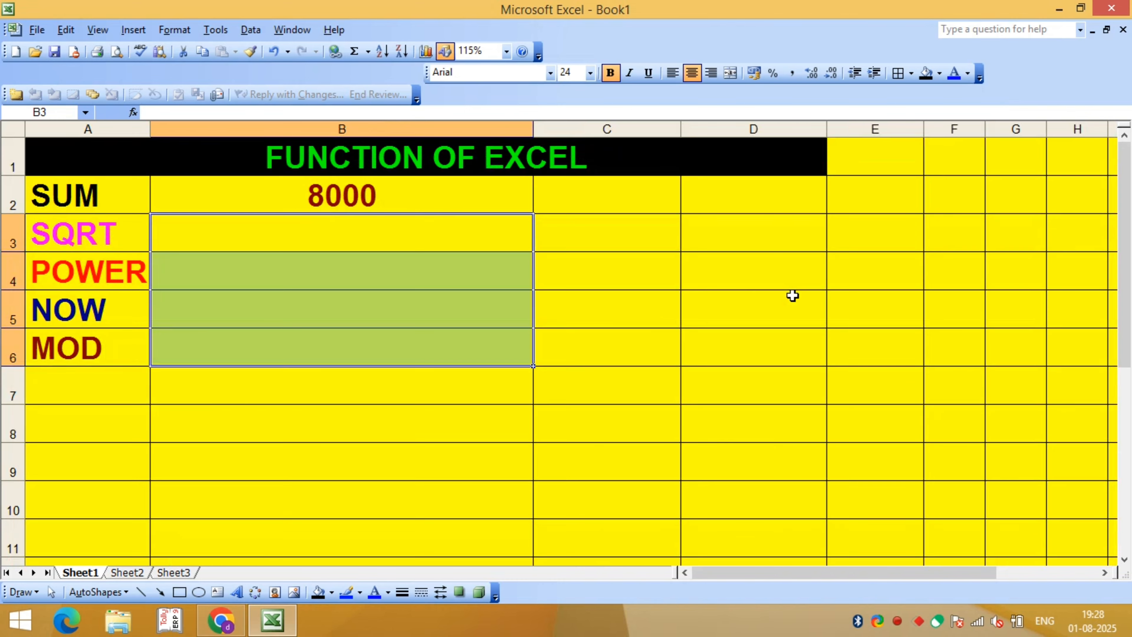
click(674, 308)
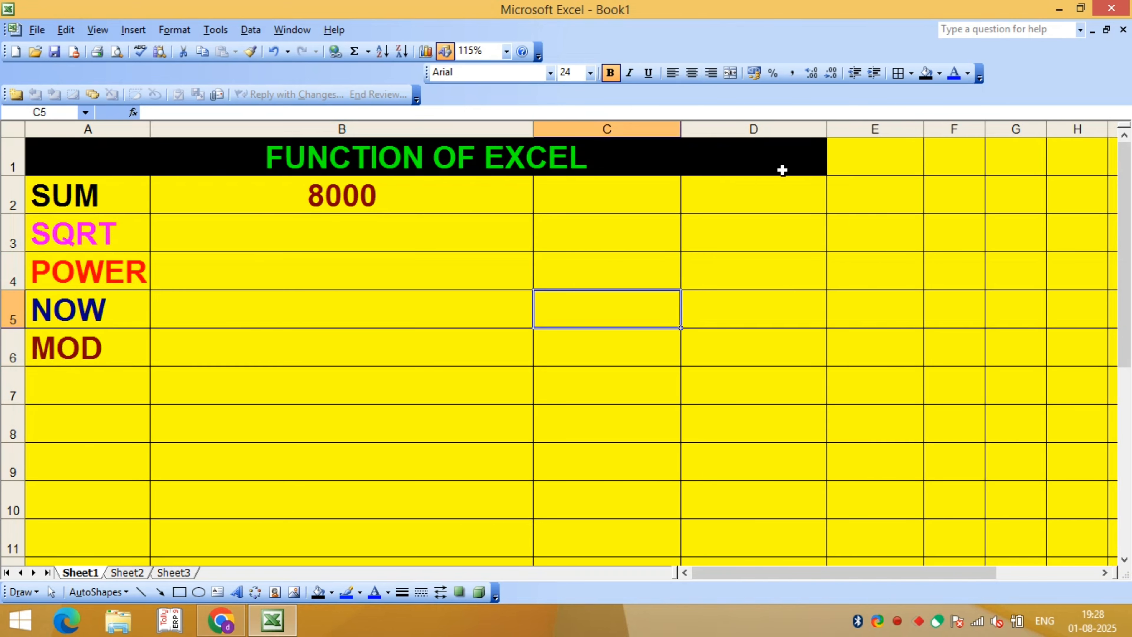
click(585, 206)
drag(919, 133, 1044, 132)
ctrl+scroll(876, 308, down, 1)
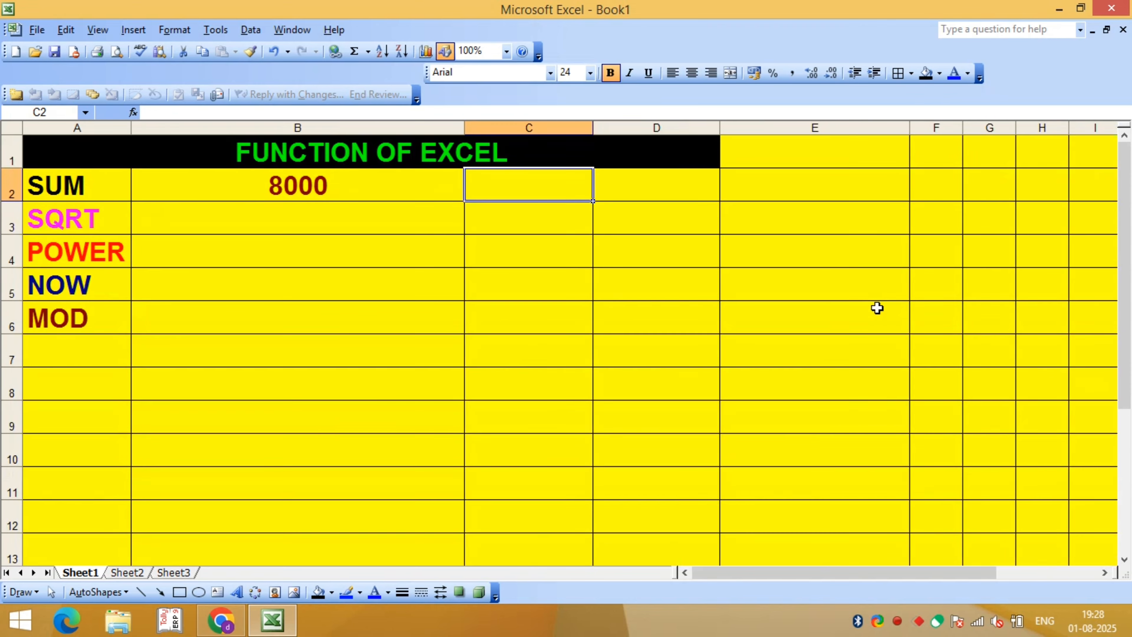
drag(905, 128, 971, 129)
click(930, 205)
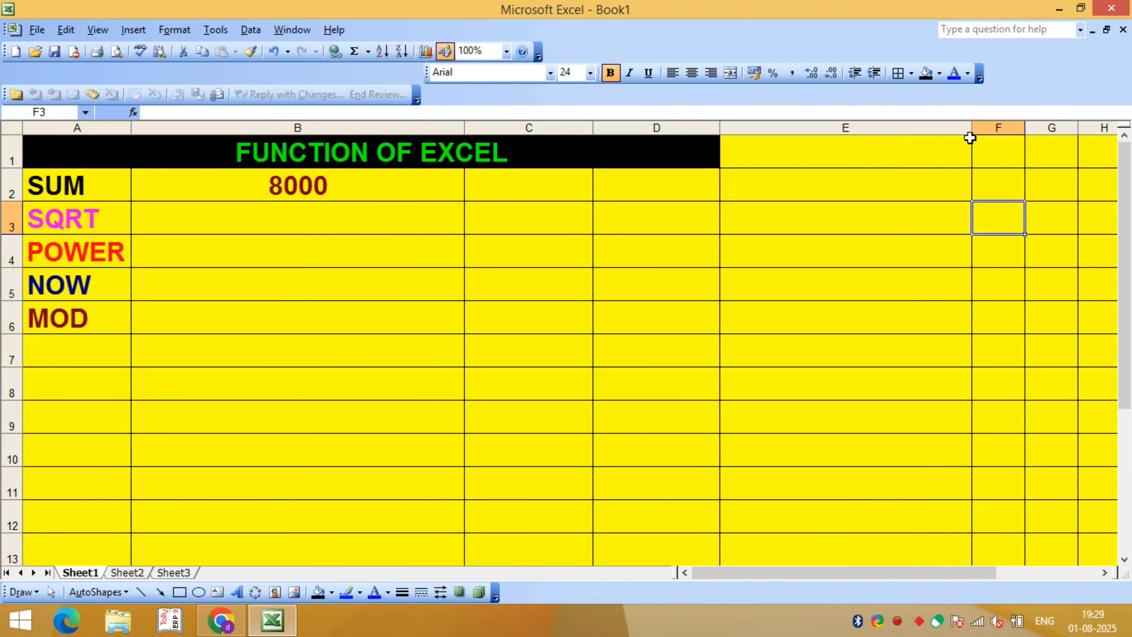
drag(719, 132, 766, 131)
click(746, 251)
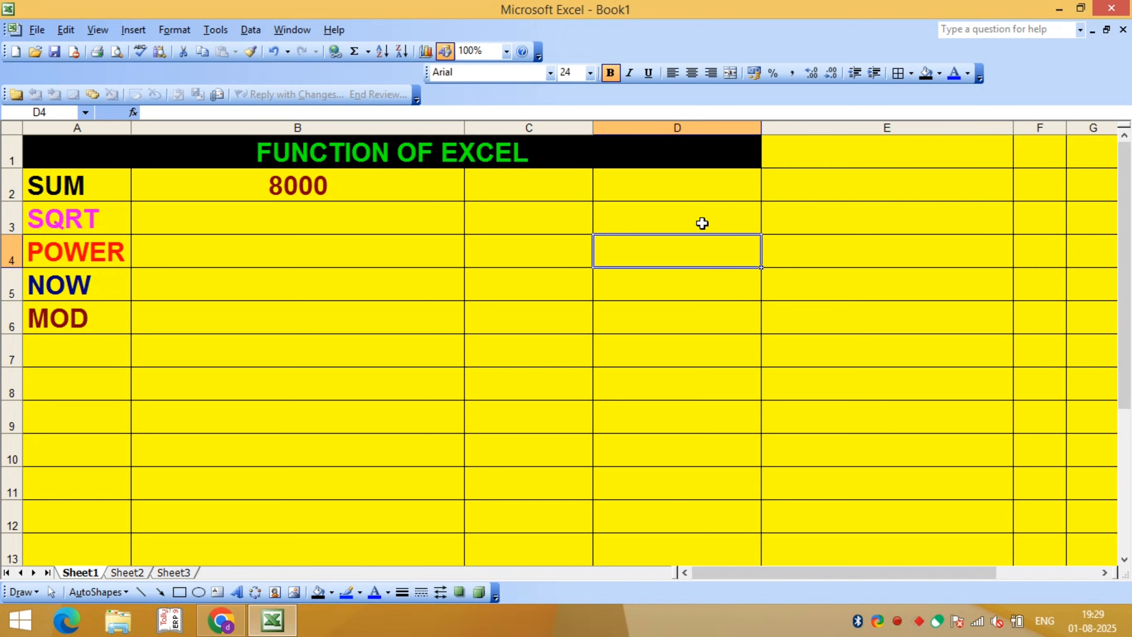
Step: Fill cell E1 with black to extend the title bar over column E
click(863, 151)
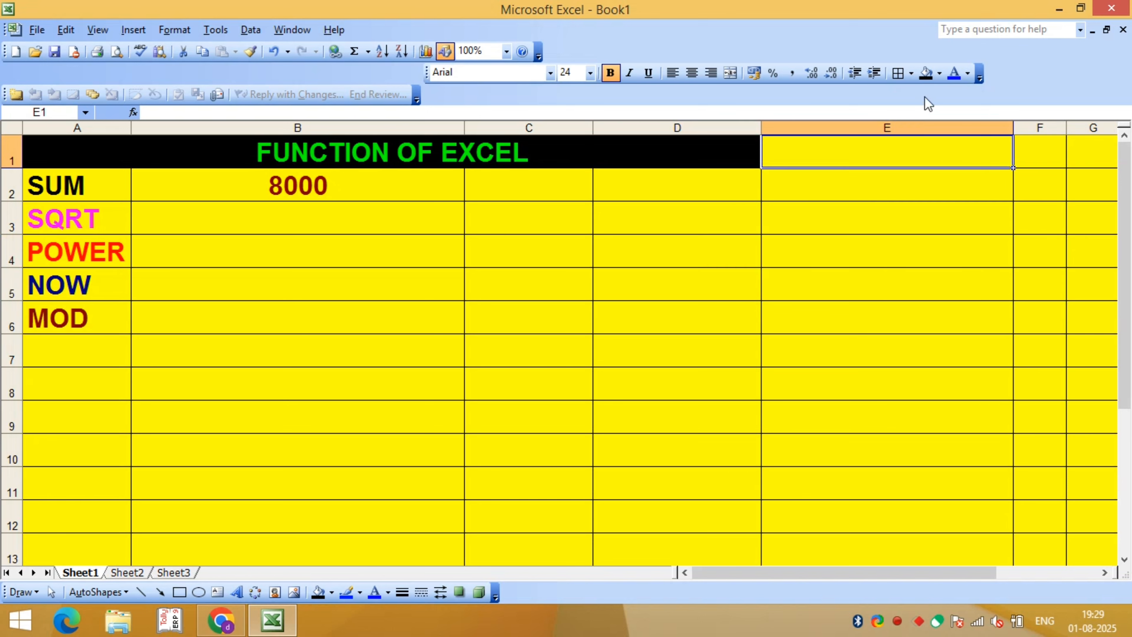
click(927, 74)
click(866, 322)
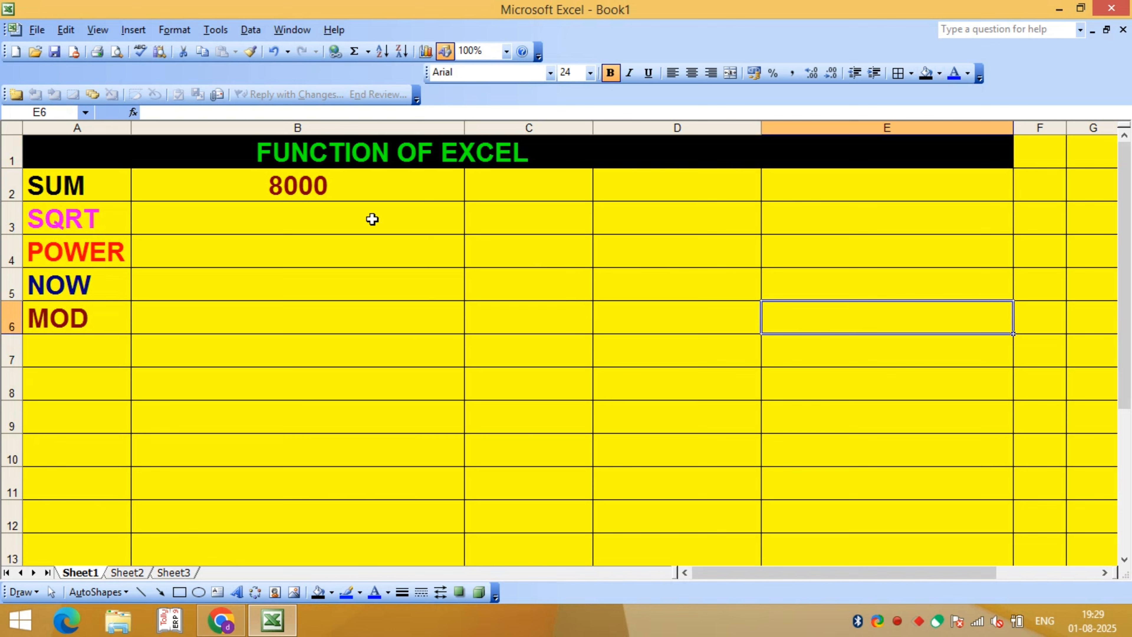
Step: Enter 1200, 800 and 300 in cells B2, C2 and D2 of the SUM row
click(320, 194)
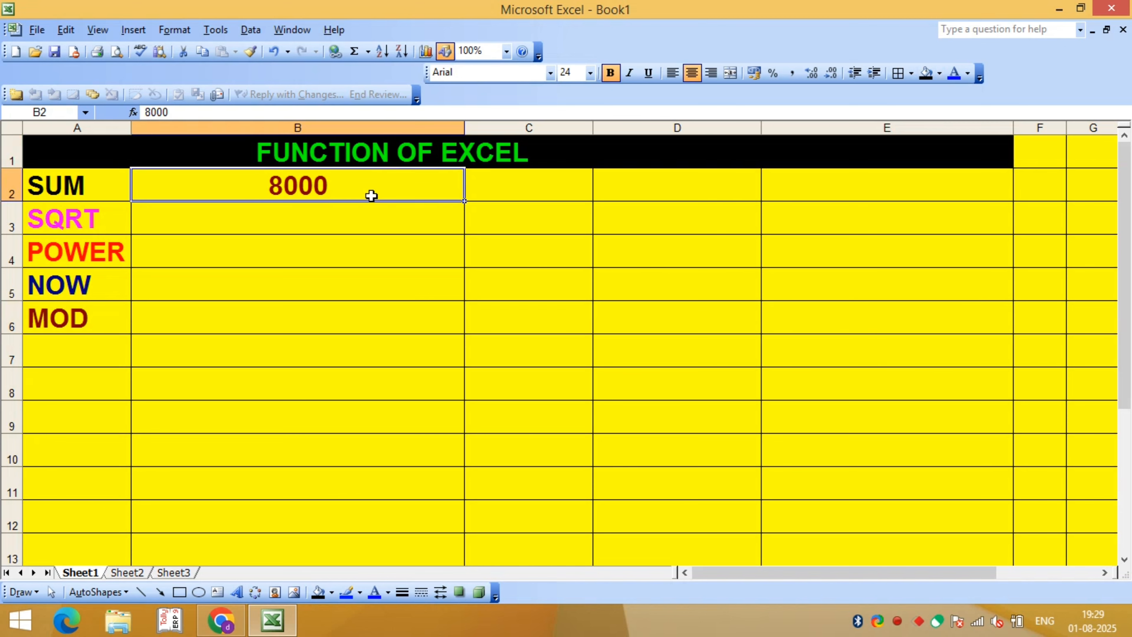
text(1200)
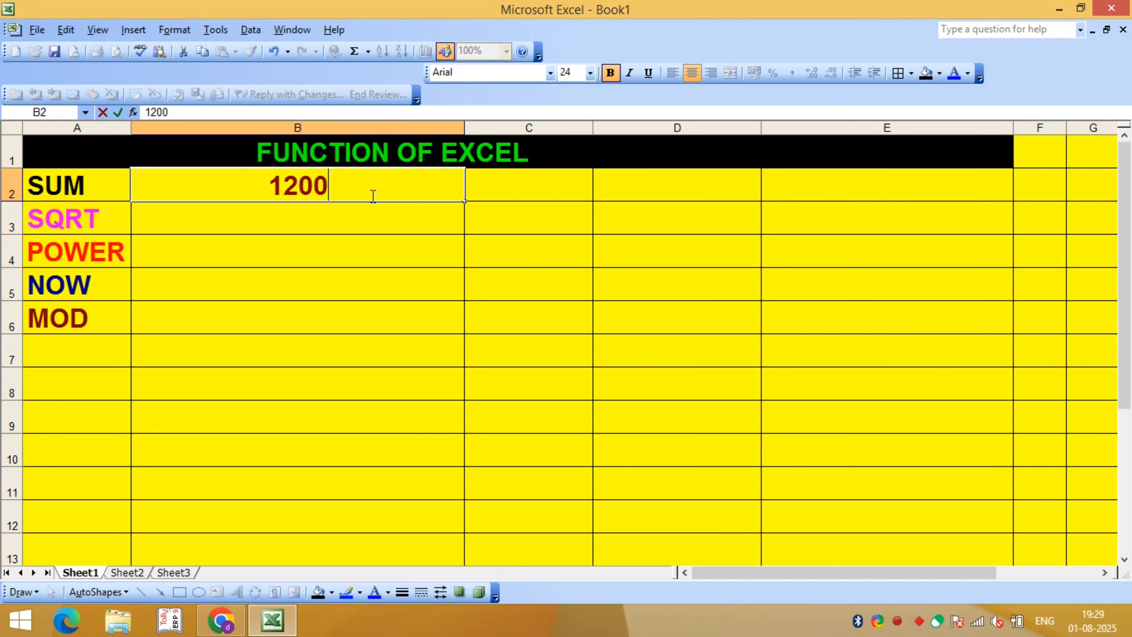
key(Tab)
text(800)
key(Tab)
text(300)
click(691, 278)
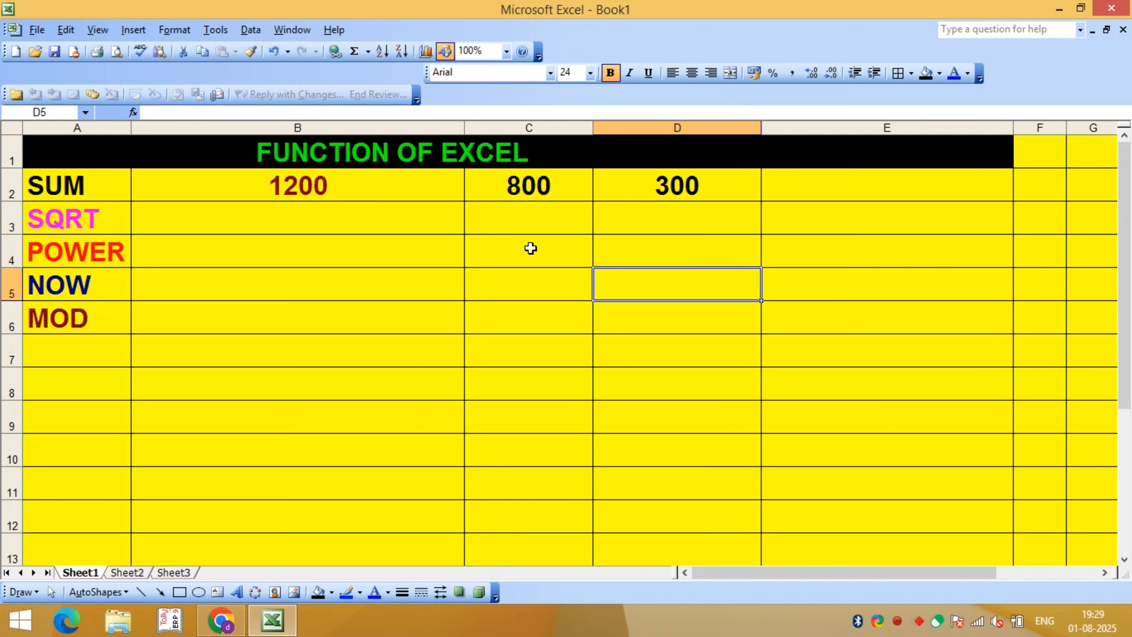
Step: Identify the first and last cells of the row range B2 to D2 and select cell E2
click(781, 195)
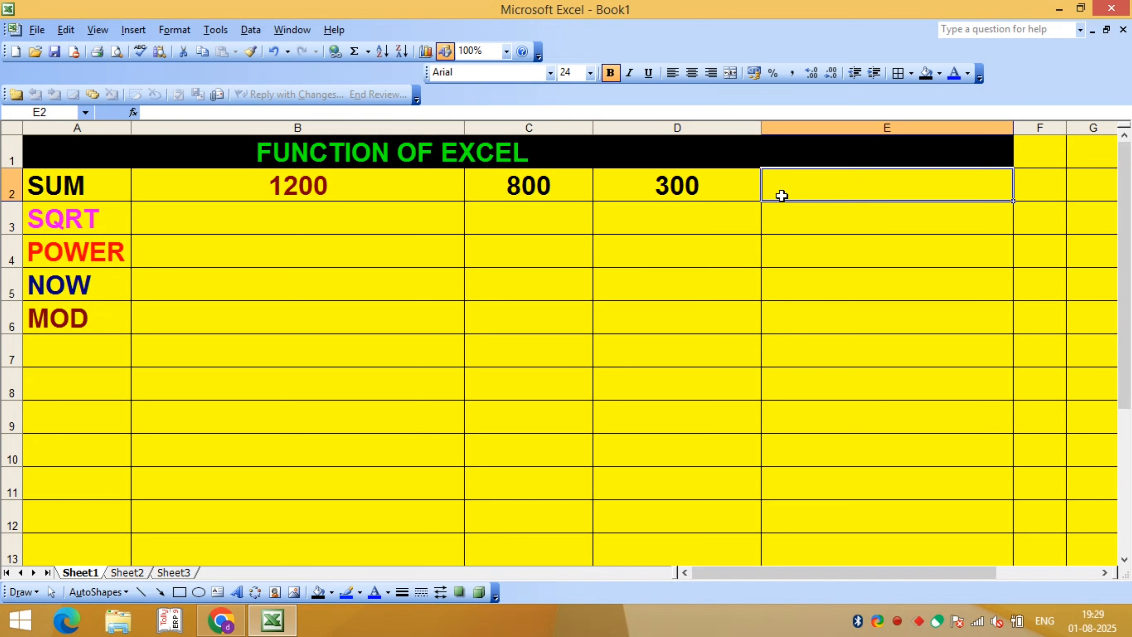
click(297, 185)
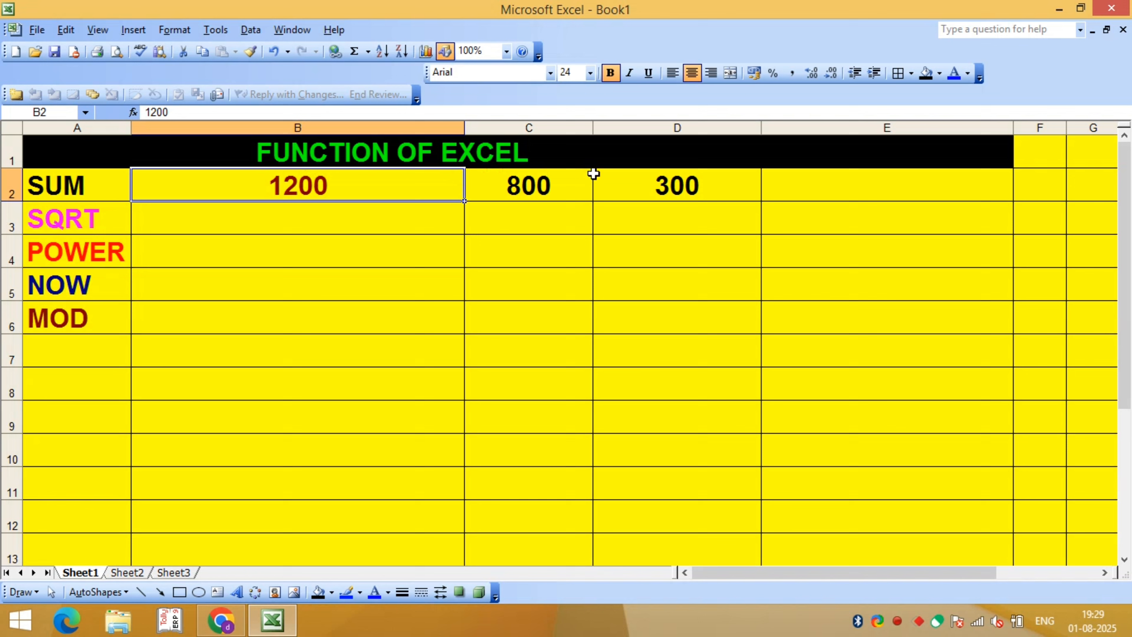
click(677, 181)
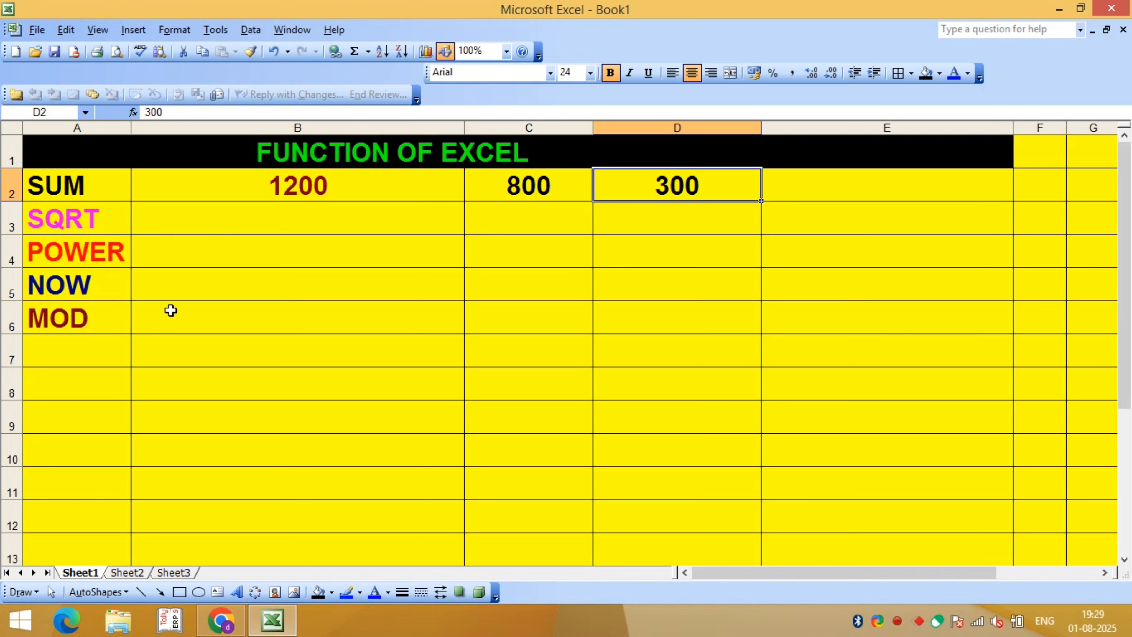
click(317, 156)
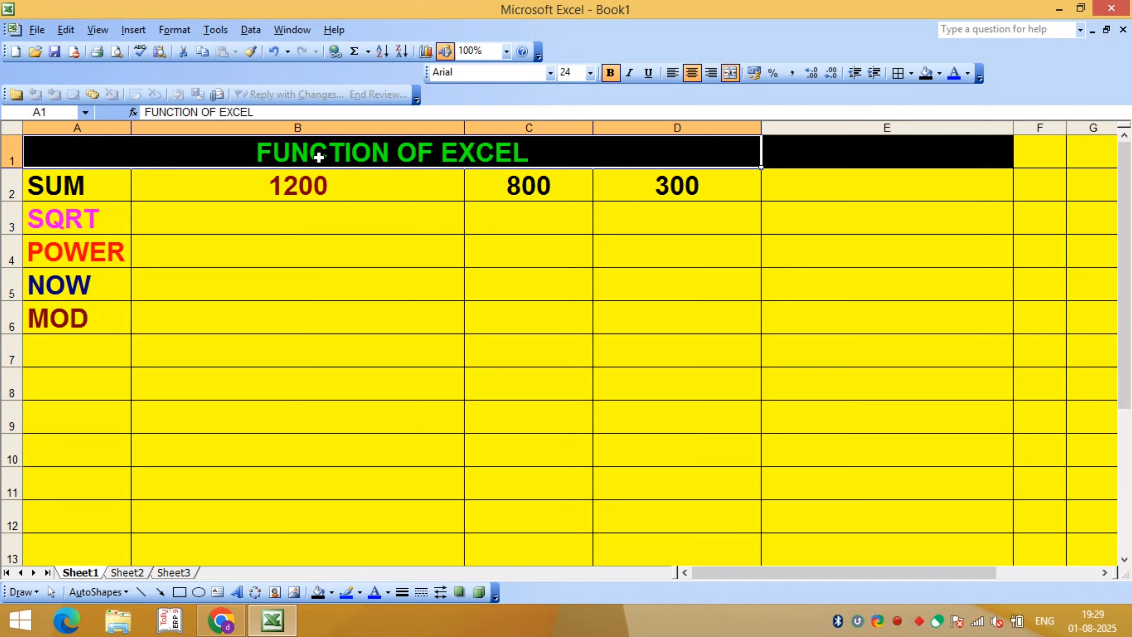
click(626, 318)
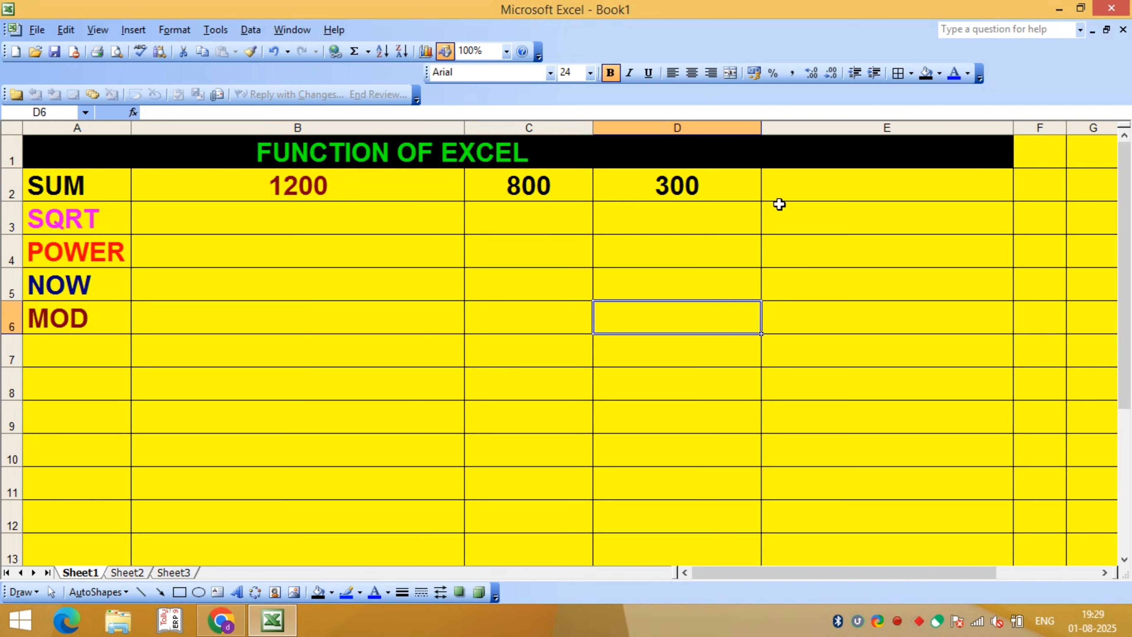
click(794, 183)
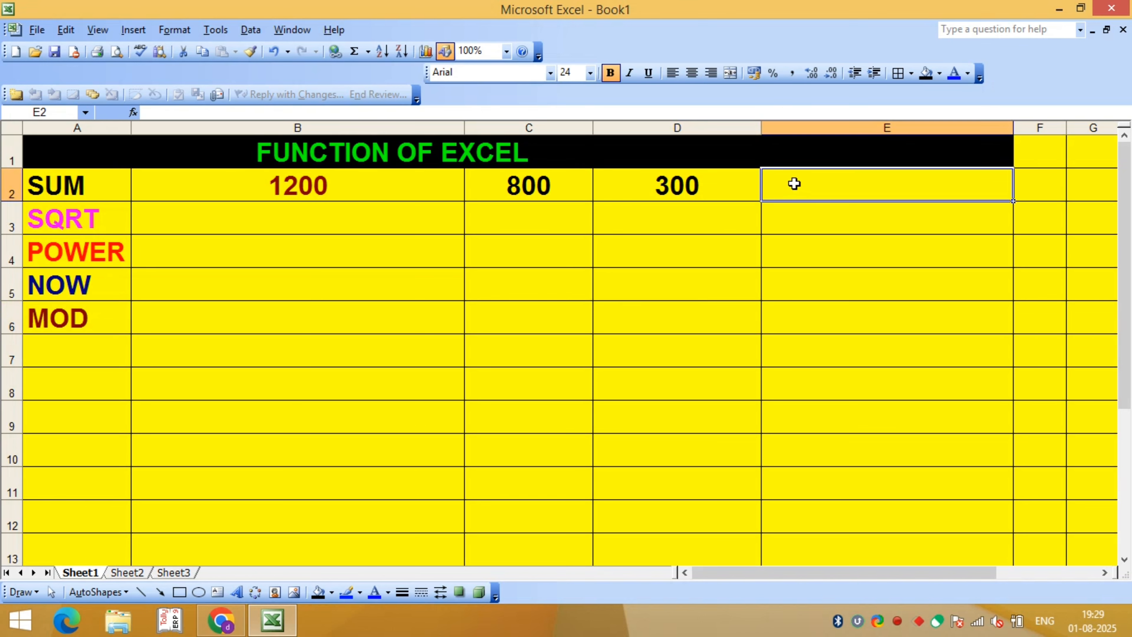
Step: Enter the formula =SUM(B2:D2) in cell E2 to total the values across the SUM row
text(=S)
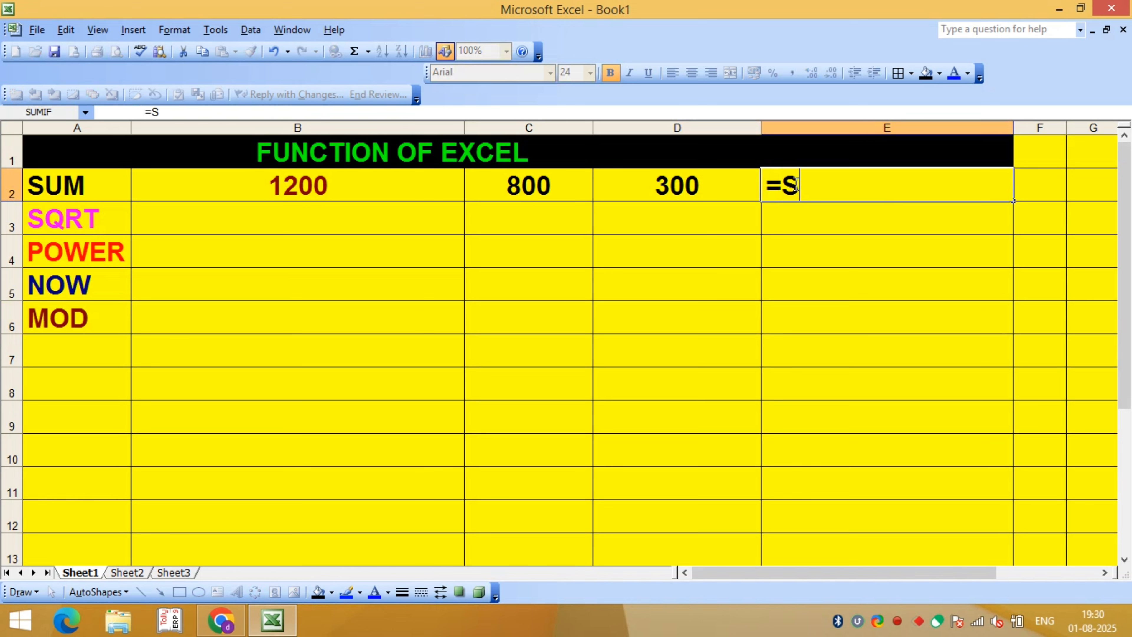
text(UM)
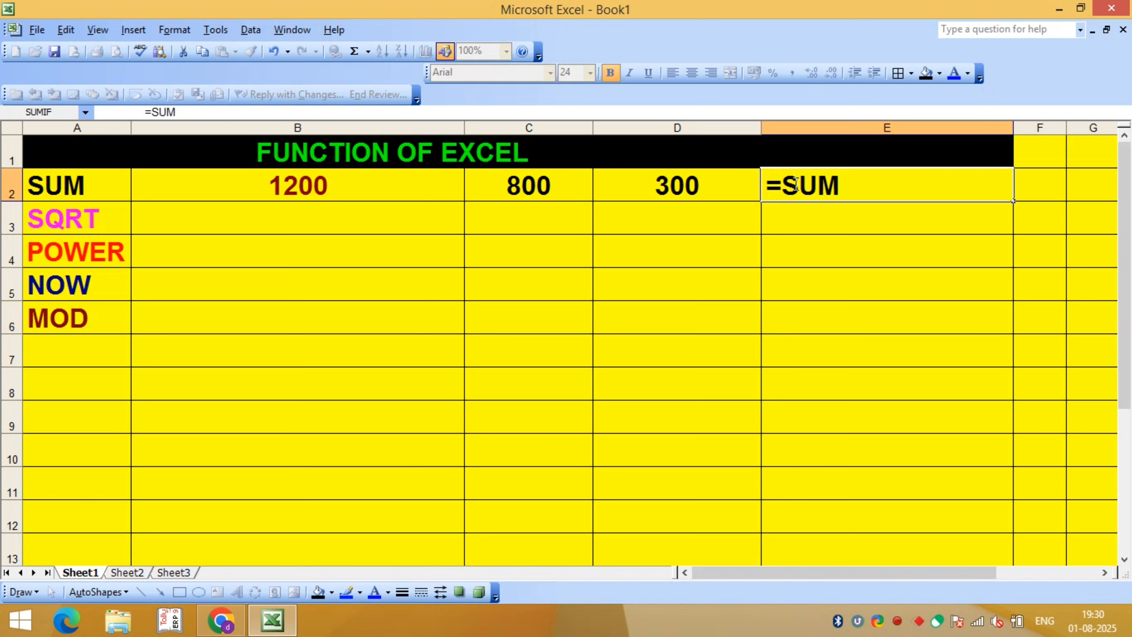
text(()
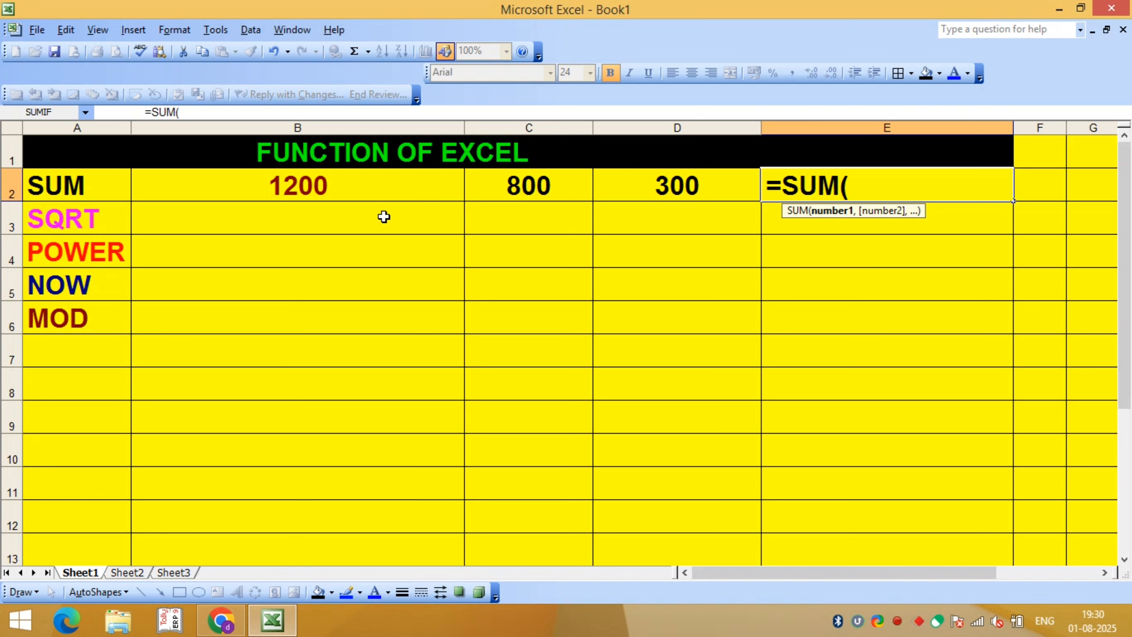
text(B2)
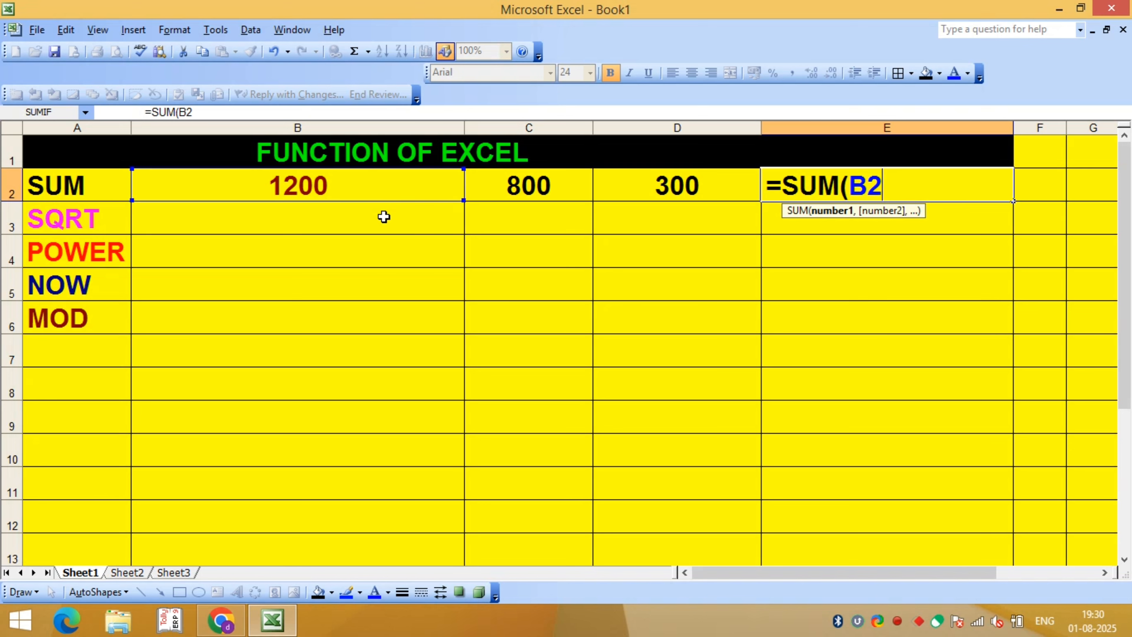
text(:D2)
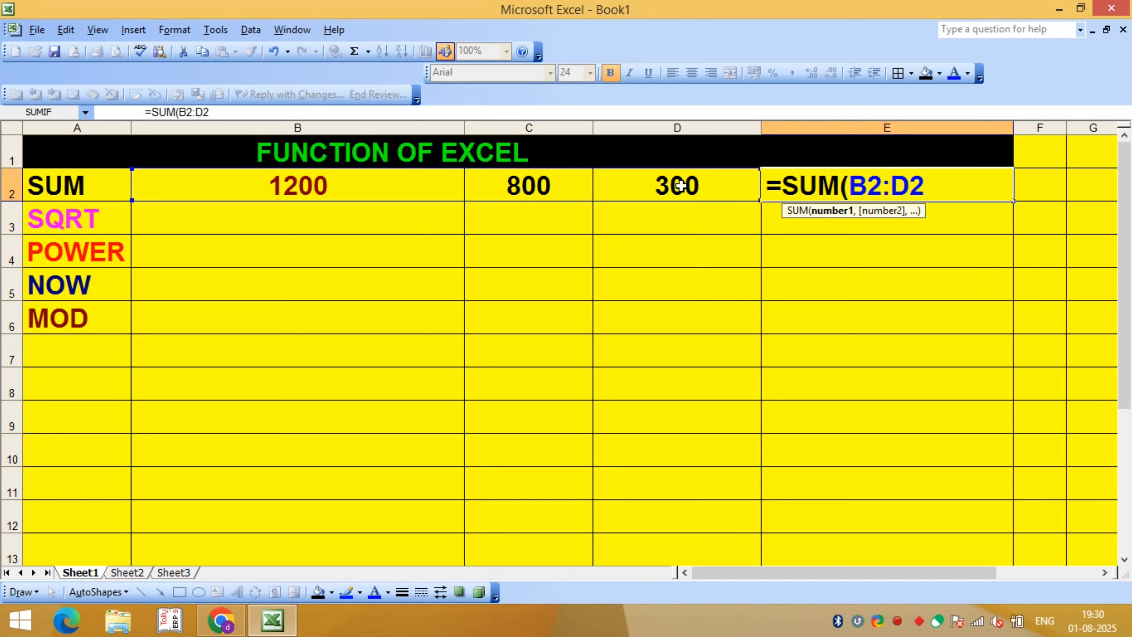
text())
key(Return)
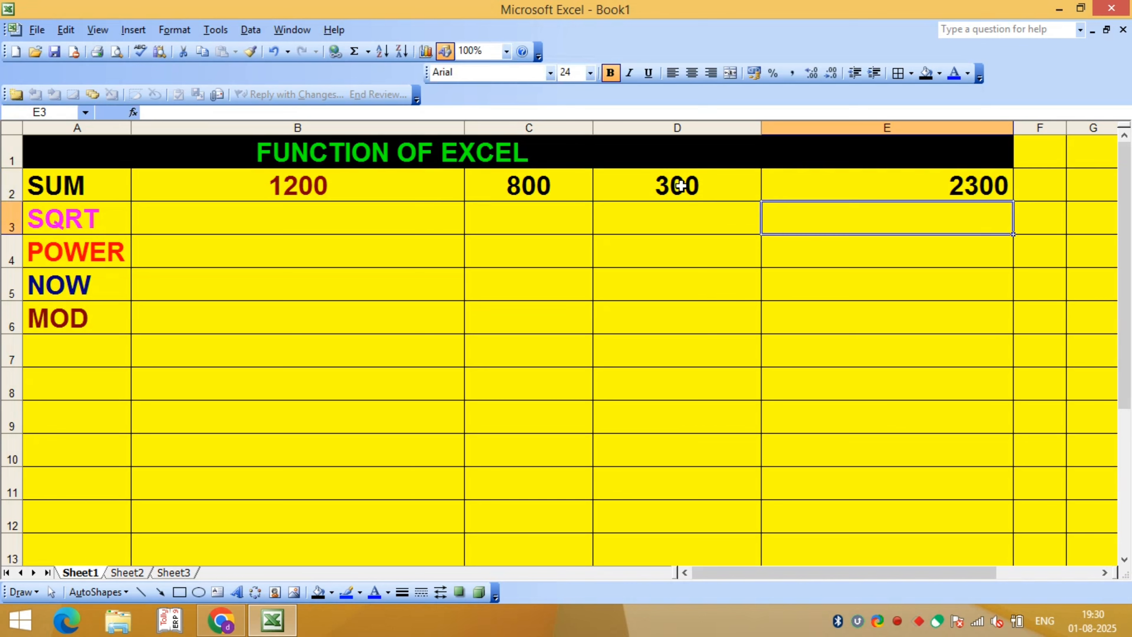
Step: Color the total in cell E2 blue and center it in the cell
click(884, 184)
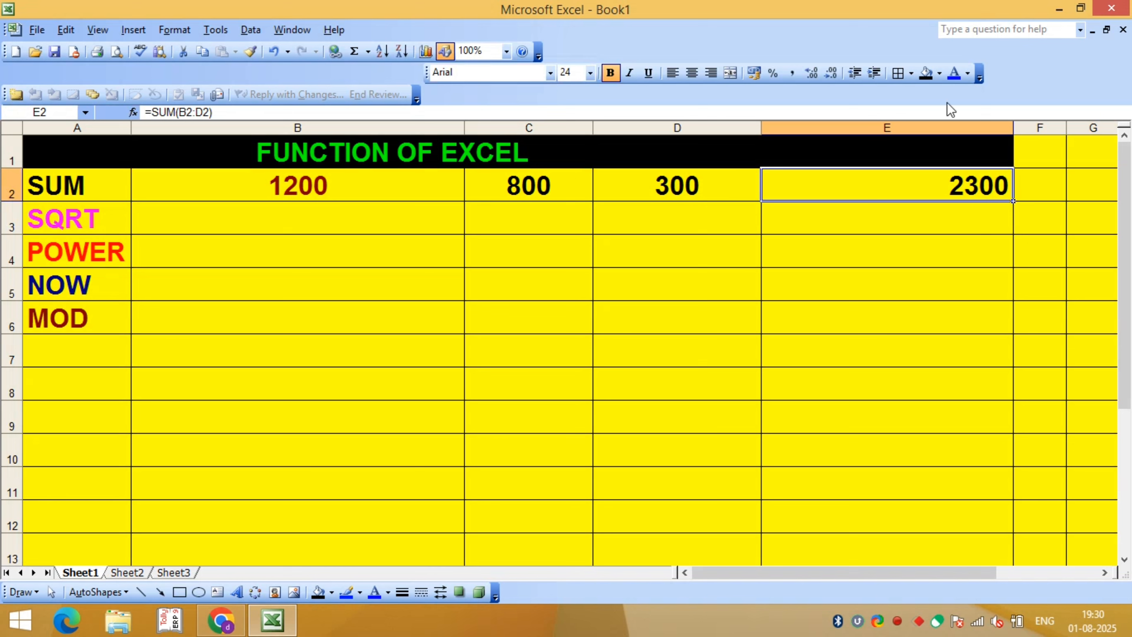
click(953, 79)
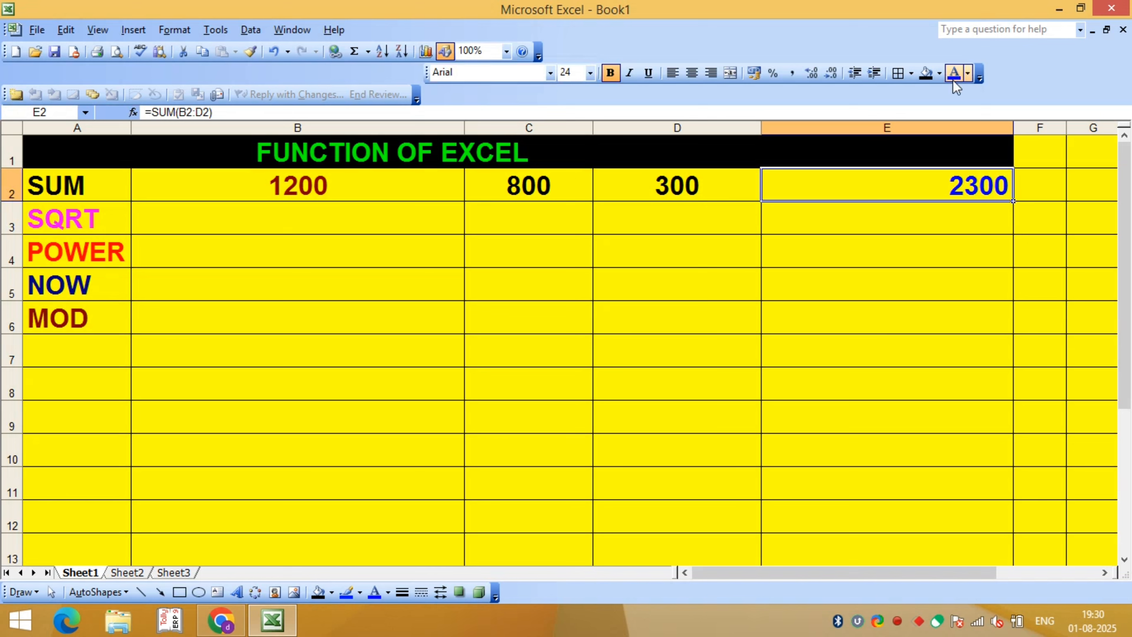
click(692, 73)
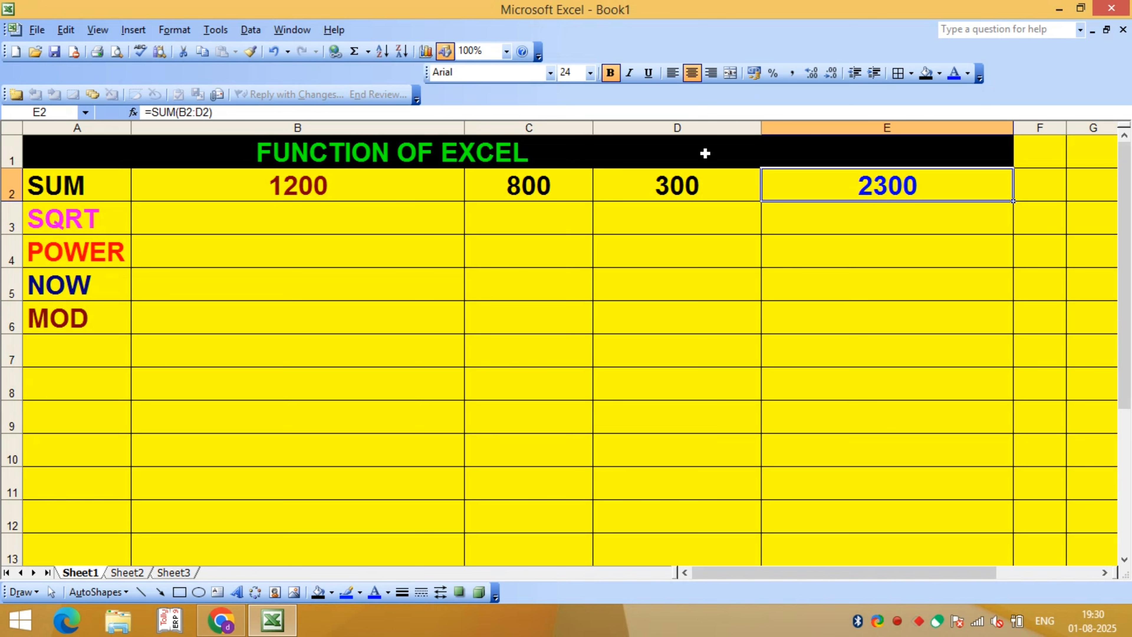
Step: Clear the formula from E2 and identify B2 and D2 again as the first and last cells of the range
key(Delete)
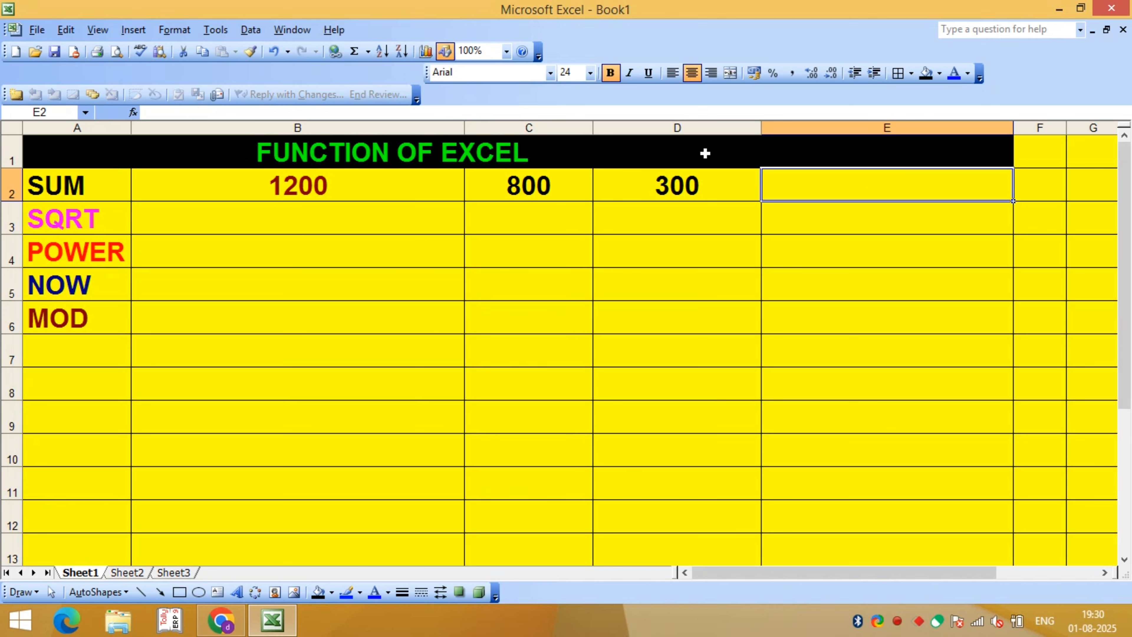
click(820, 308)
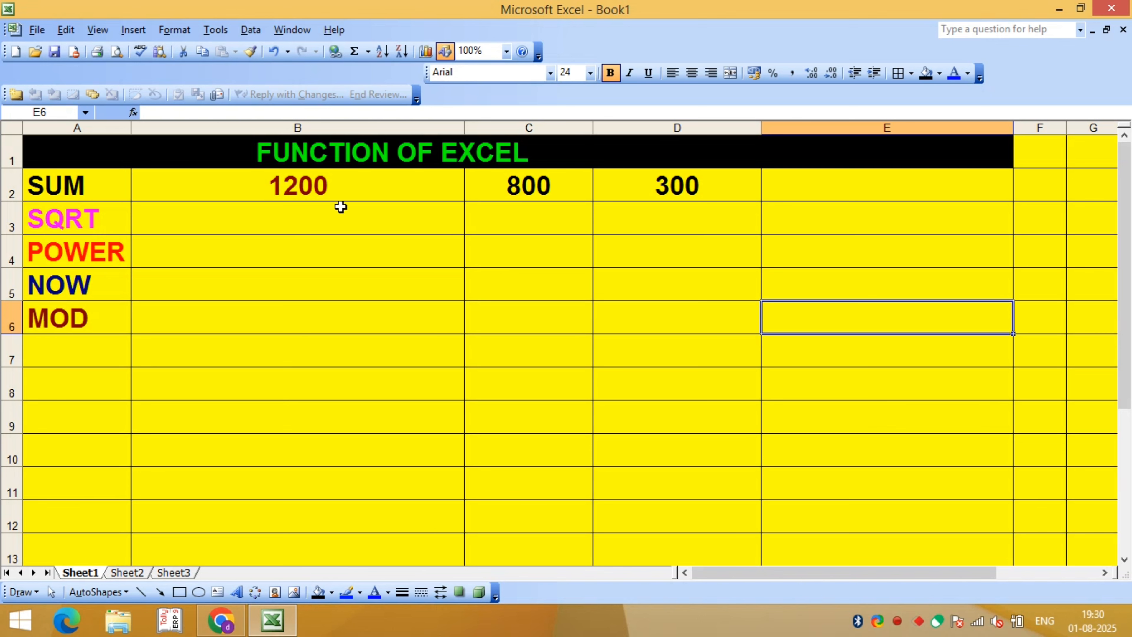
click(310, 191)
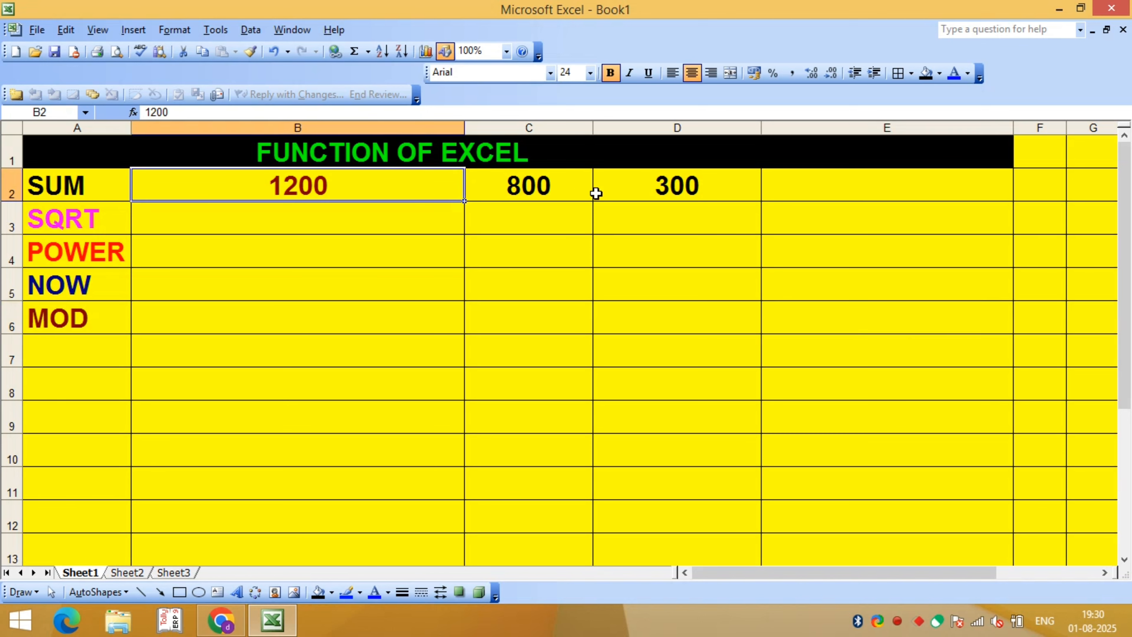
click(647, 189)
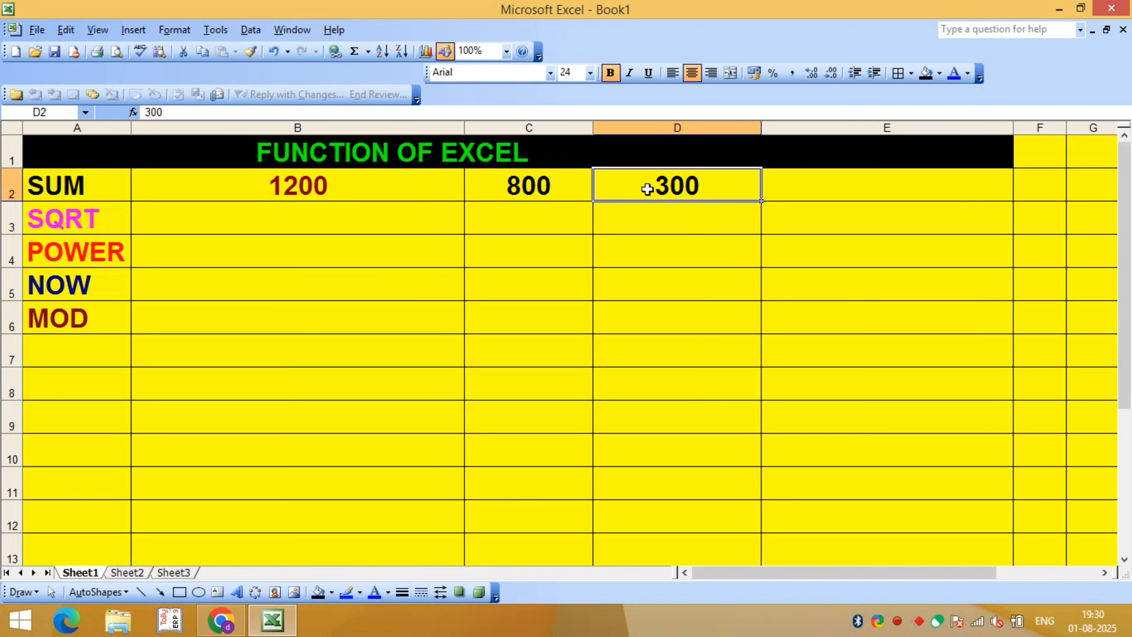
click(362, 191)
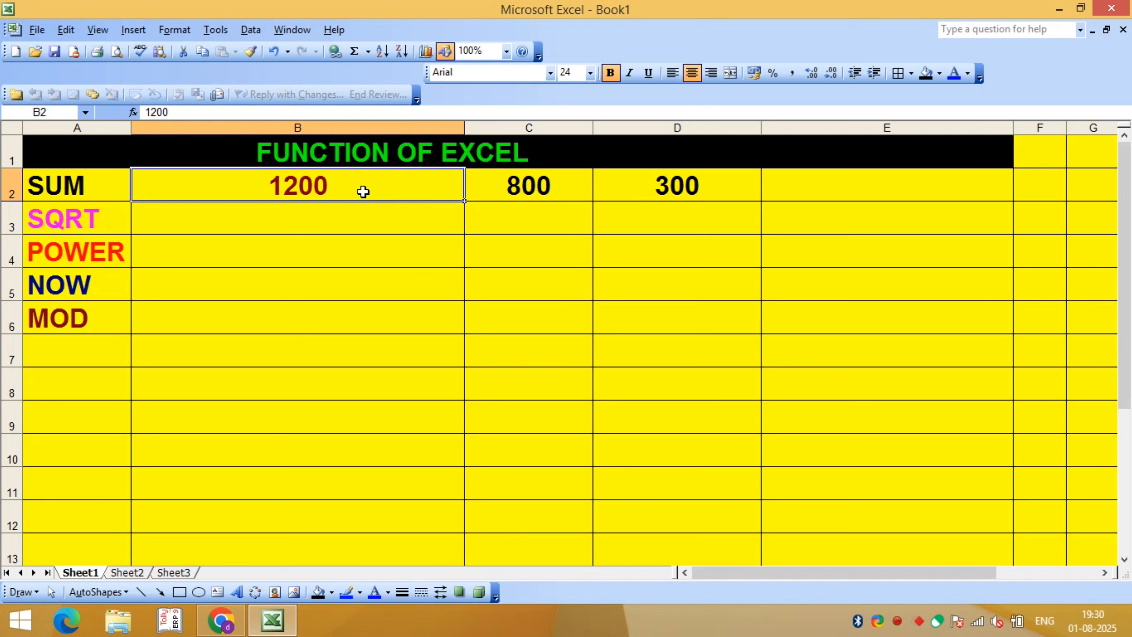
click(671, 181)
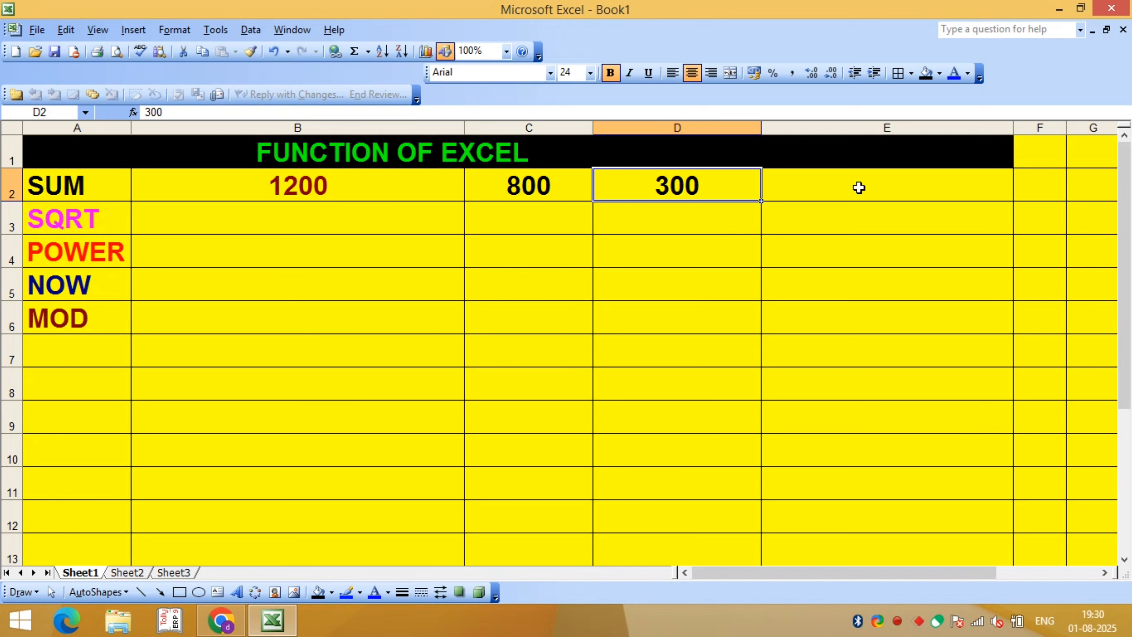
Step: Total the row again by entering =SUM(B2:D2) in the emptied cell E2
click(856, 197)
text(=SUM)
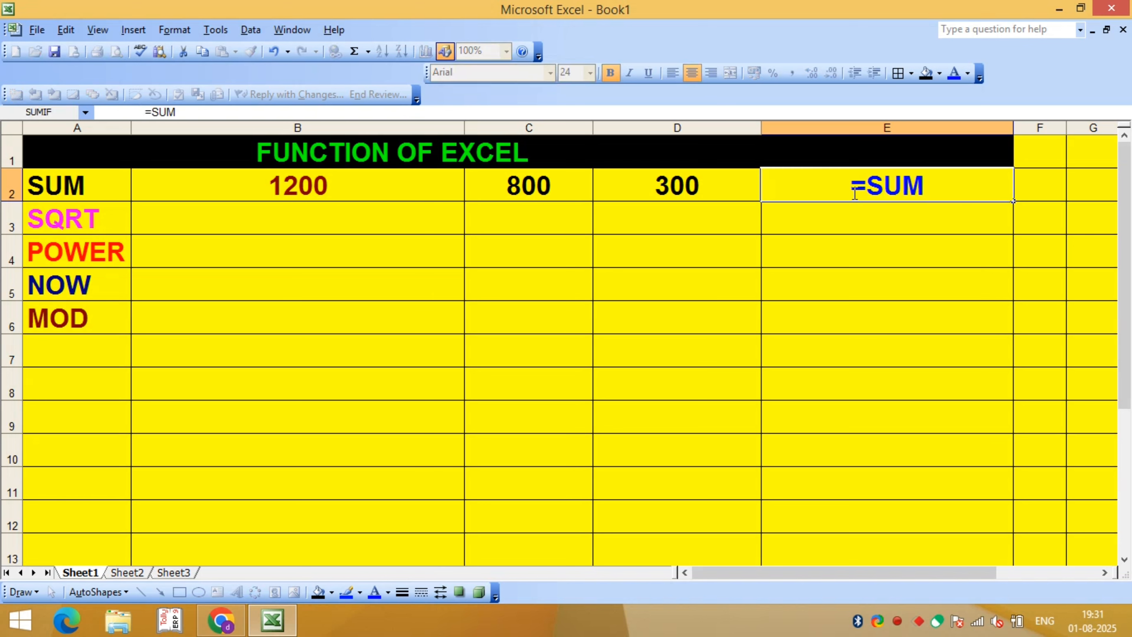
text(()
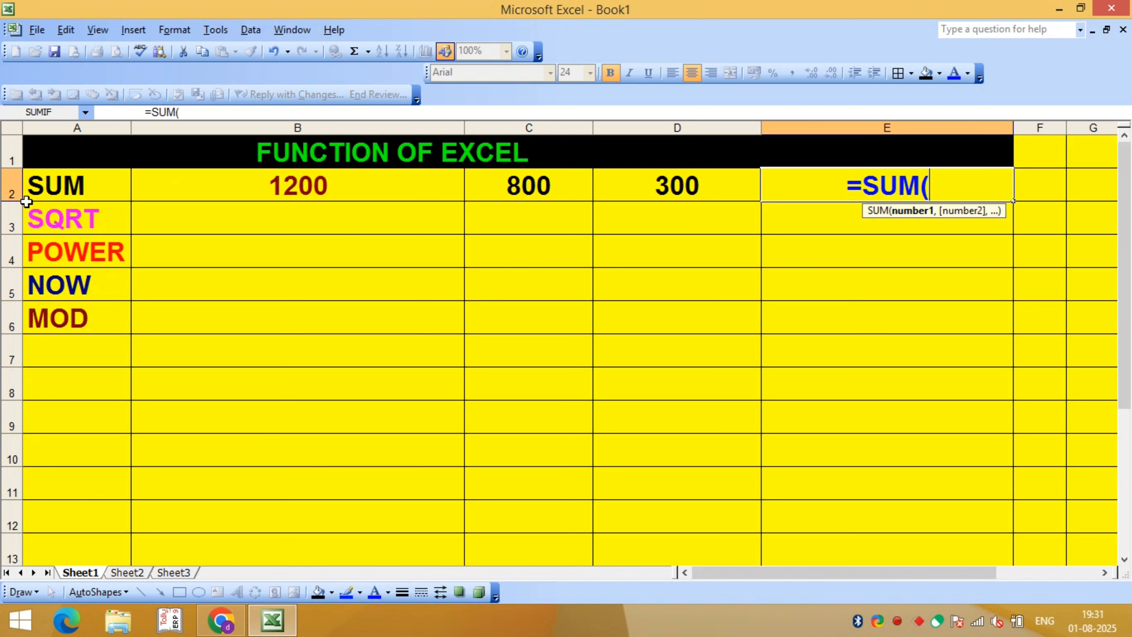
text(B2)
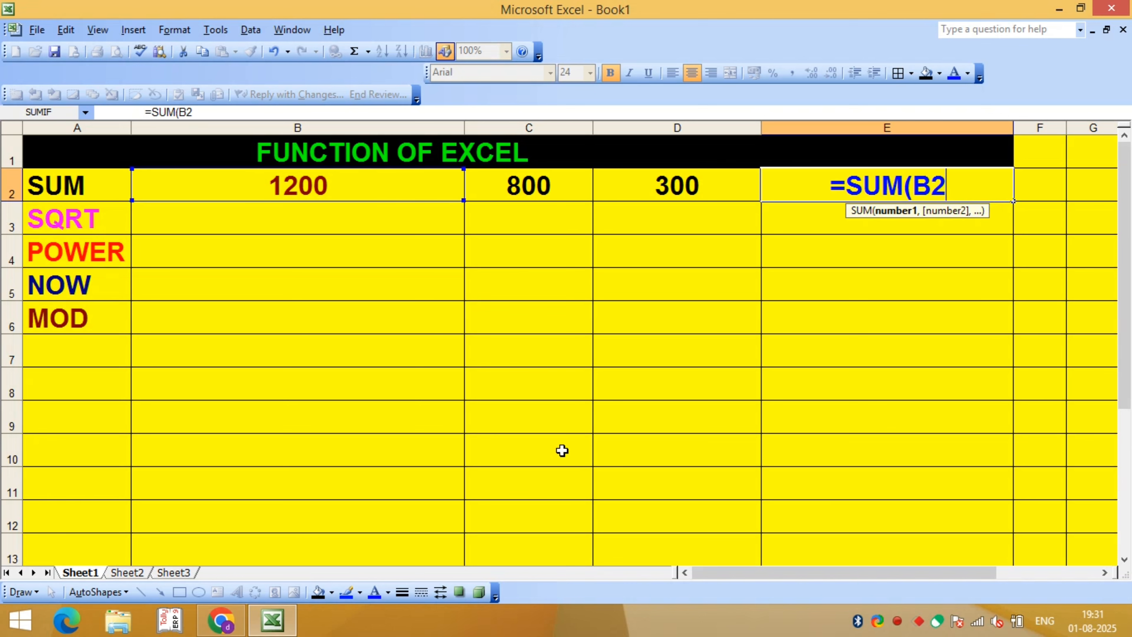
text(:)
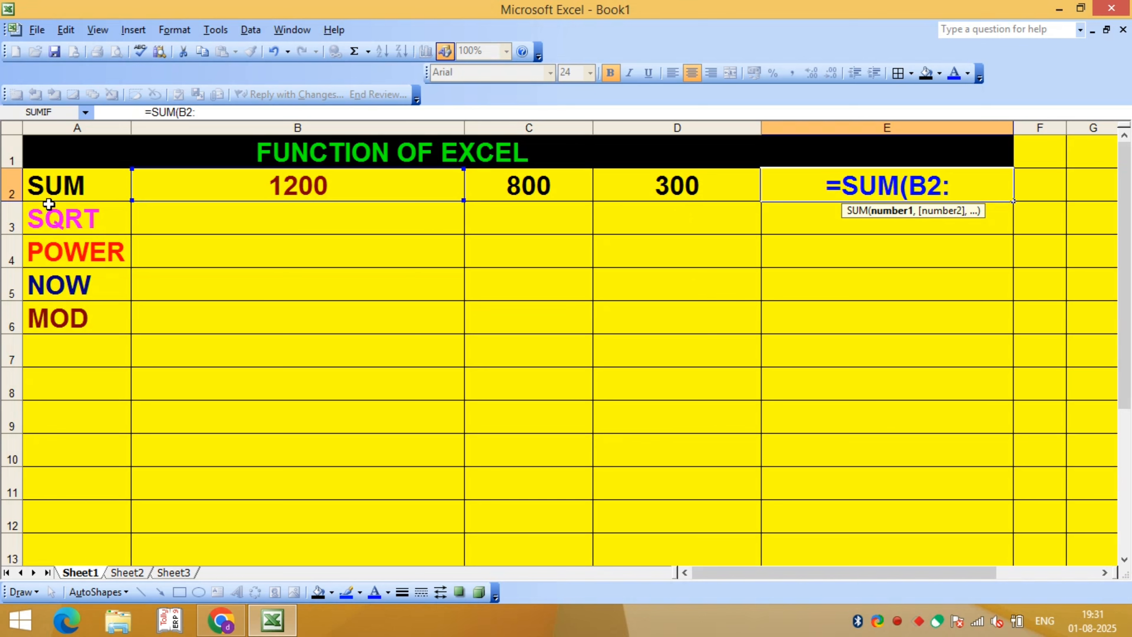
text(D2)
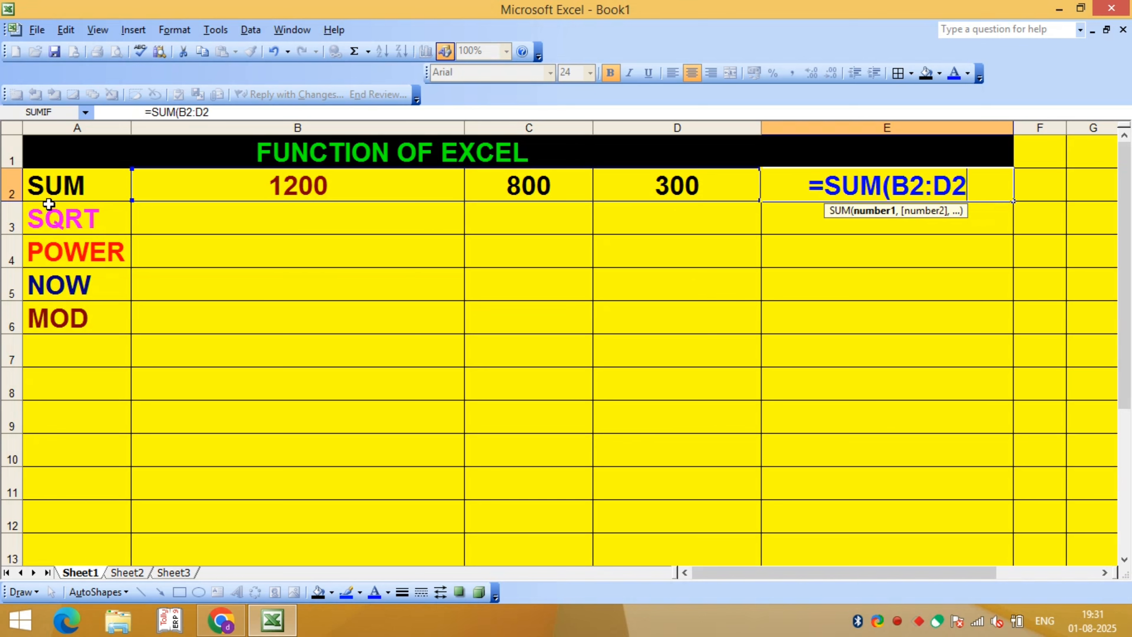
text())
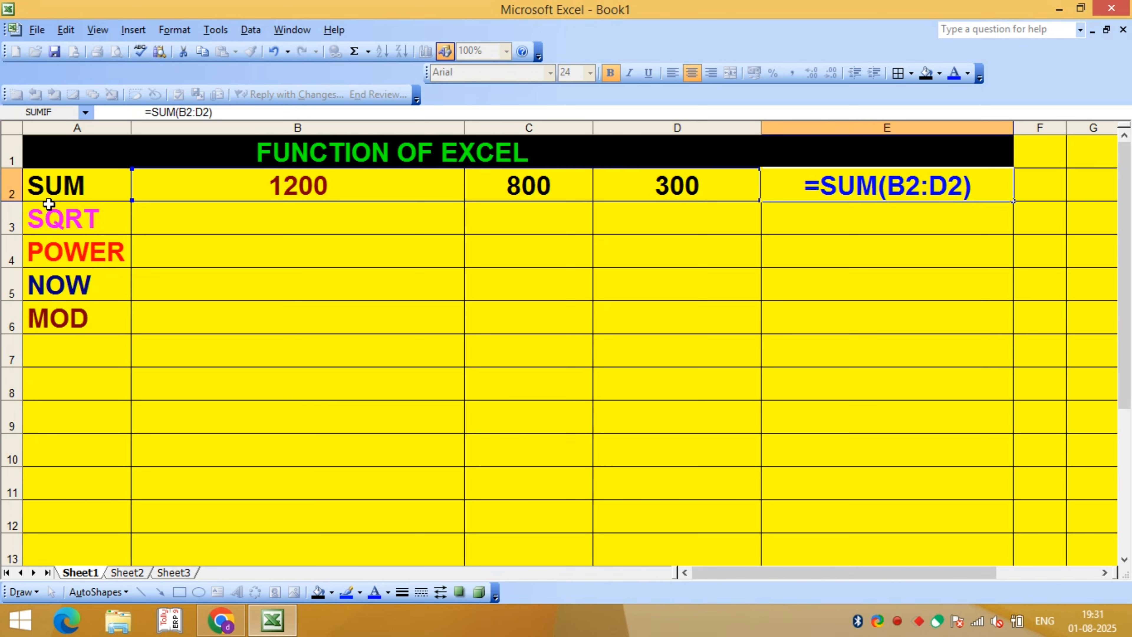
key(Return)
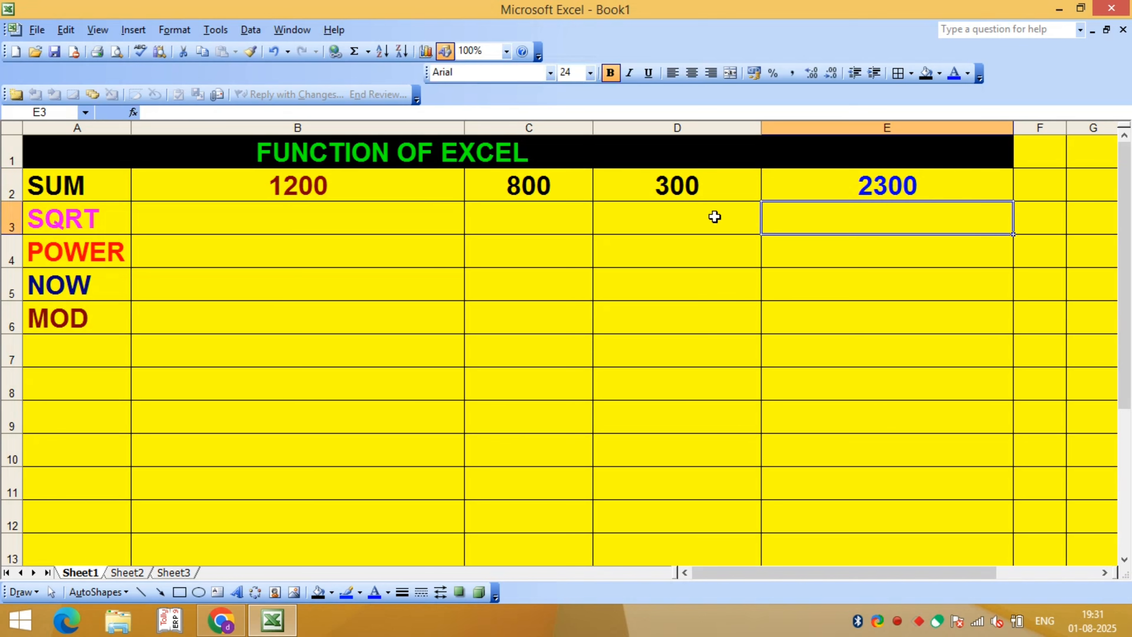
Step: Check the formula in E2 and clear the contents of cells B2 through E2
click(849, 186)
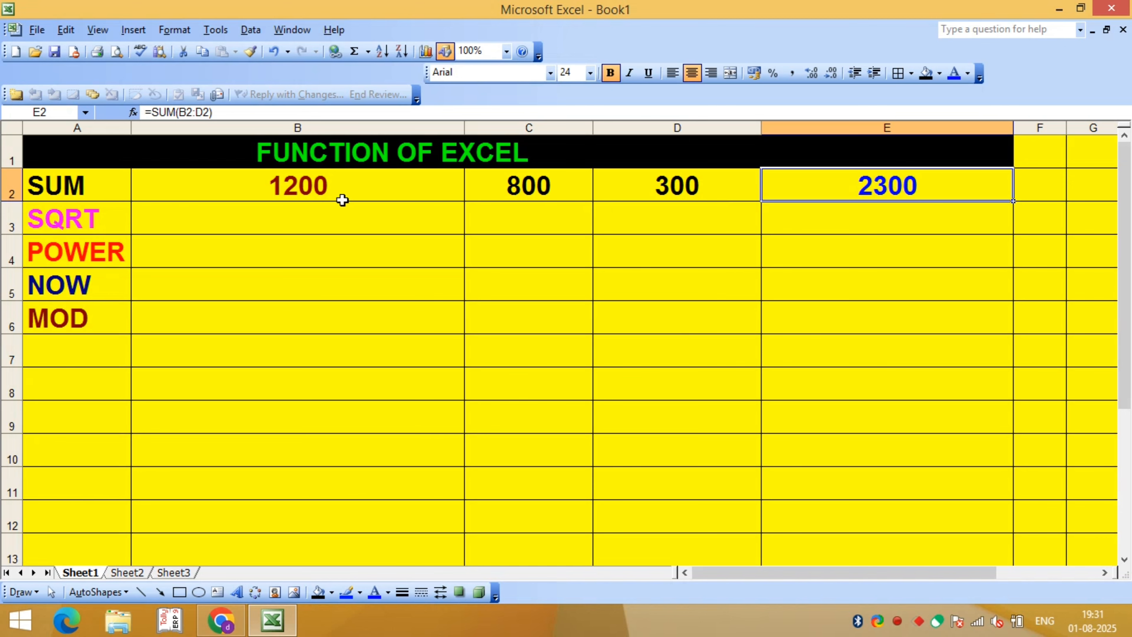
drag(308, 190, 828, 186)
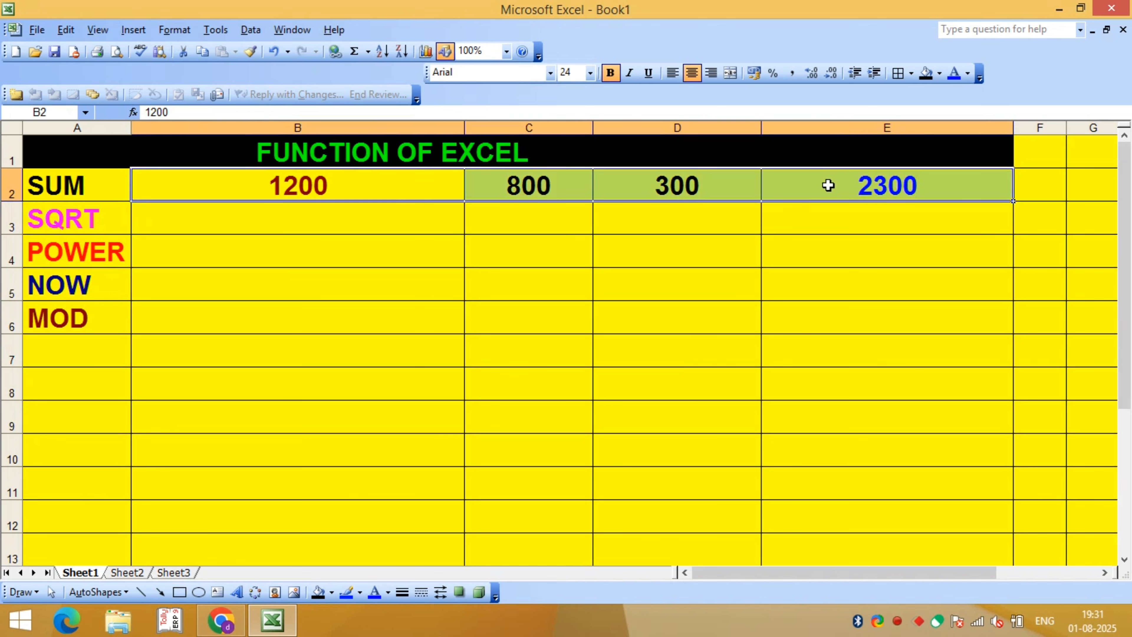
key(Delete)
Step: Merge and center the title FUNCTION OF EXCEL across cells A1 to E1
drag(155, 150, 842, 149)
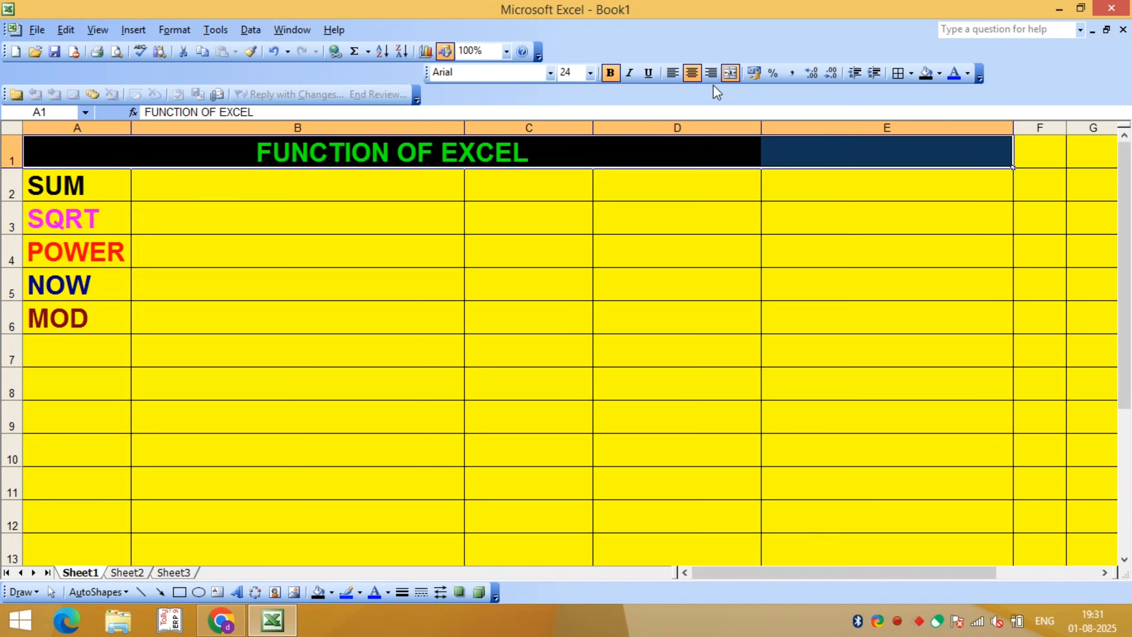
click(727, 75)
click(727, 75)
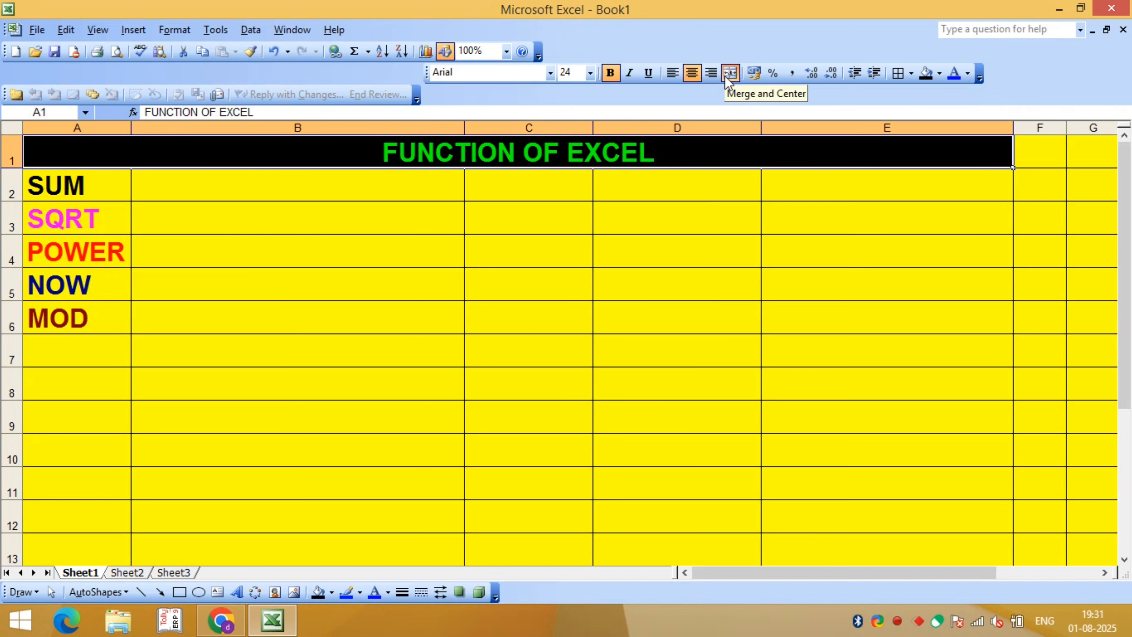
Step: Examine the function names in column A at 145% zoom, focusing on the SQRT entry
click(635, 252)
scroll(815, 471, up, 3)
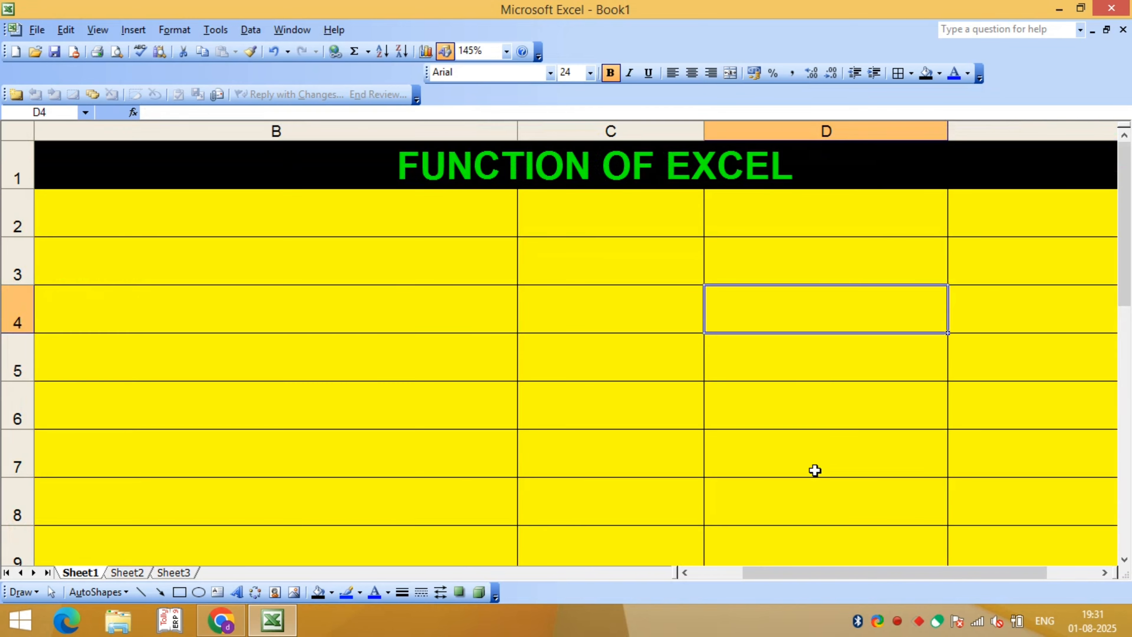
key(Left)
key(Left)
key(Left)
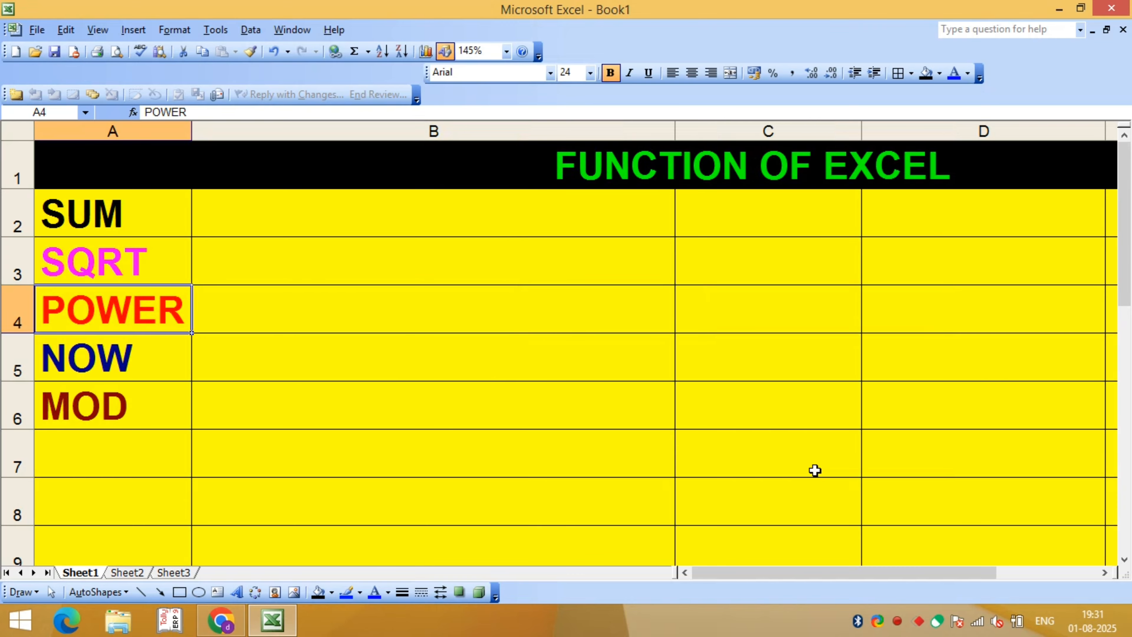
scroll(814, 470, up, 1)
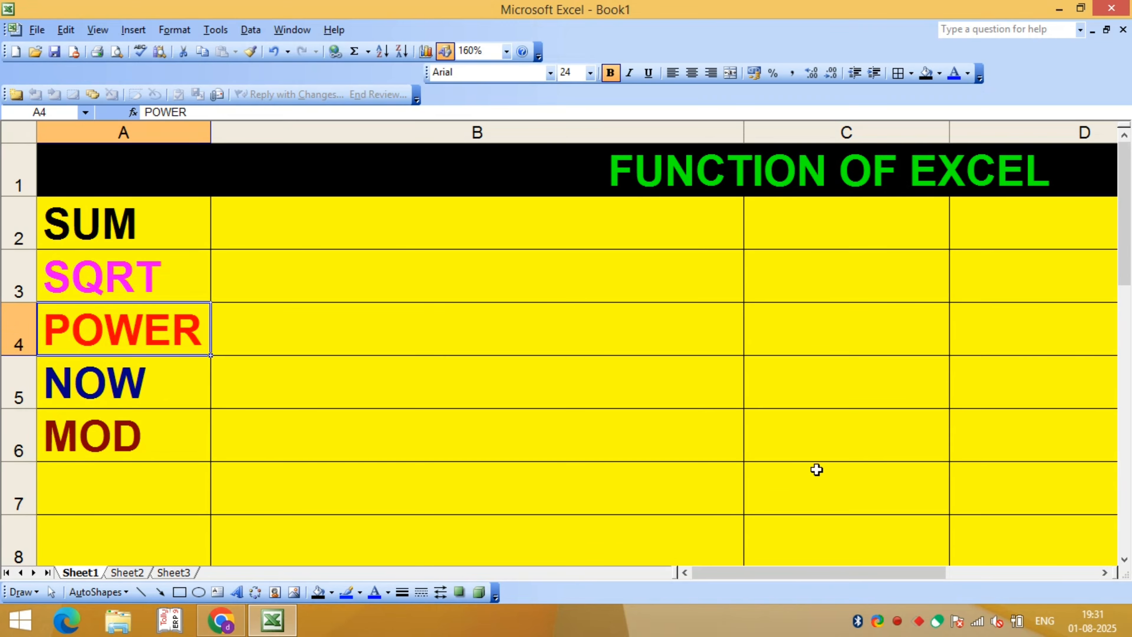
scroll(859, 455, down, 1)
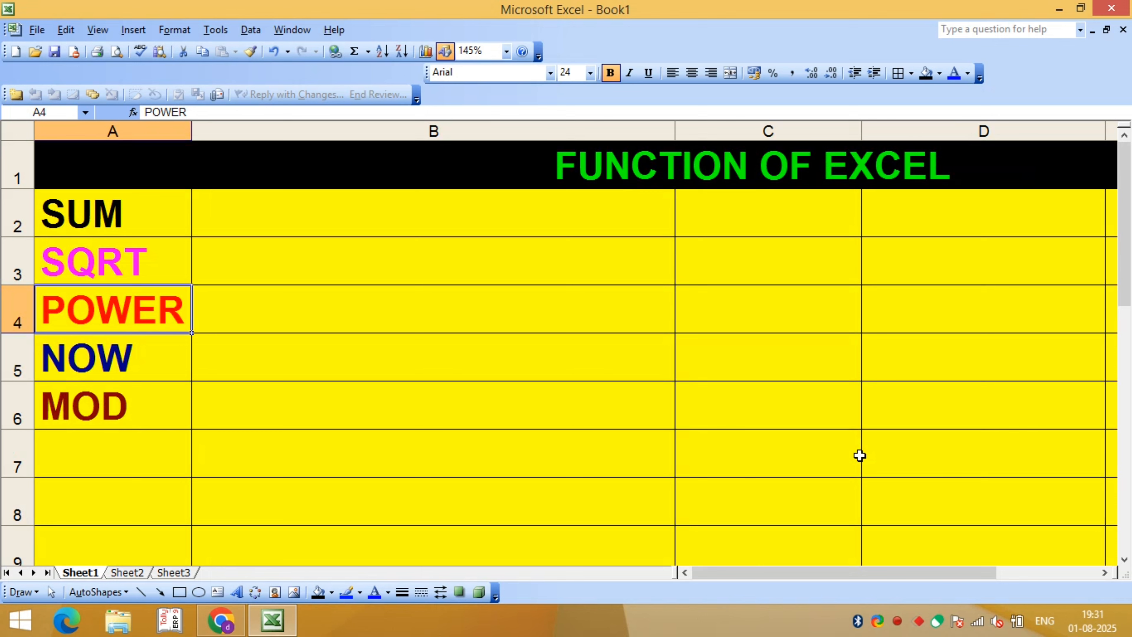
click(95, 270)
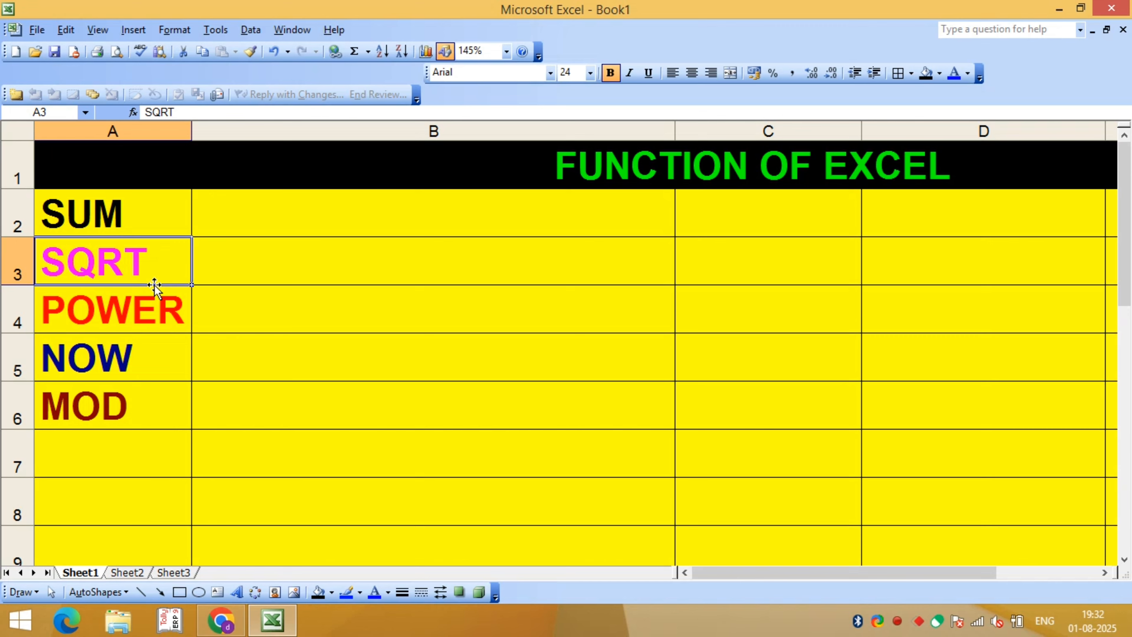
click(324, 356)
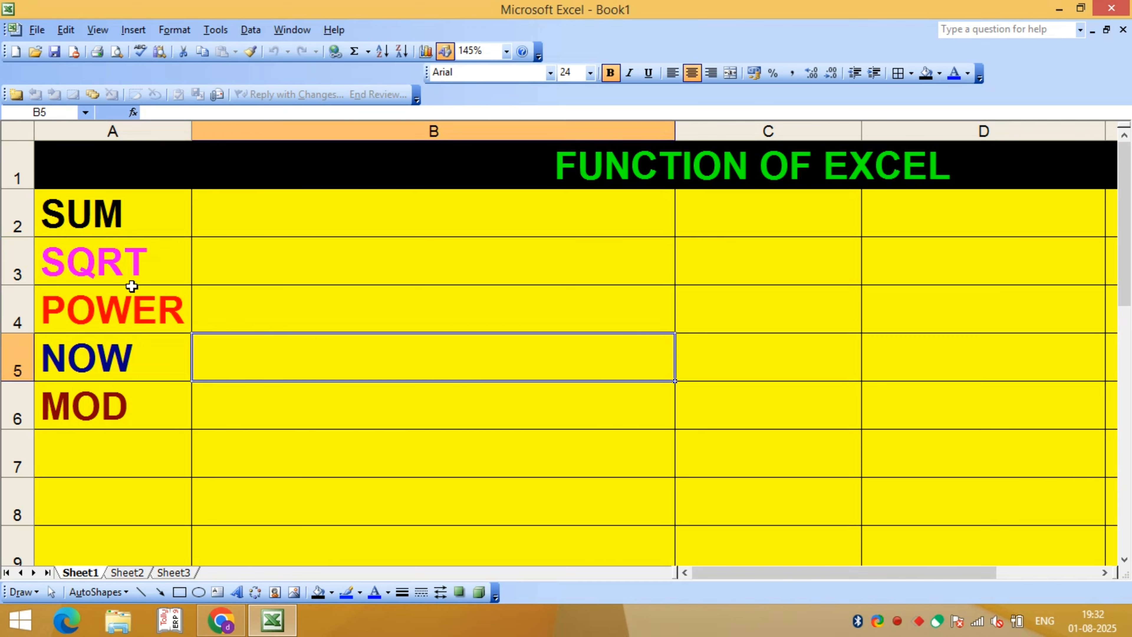
click(99, 257)
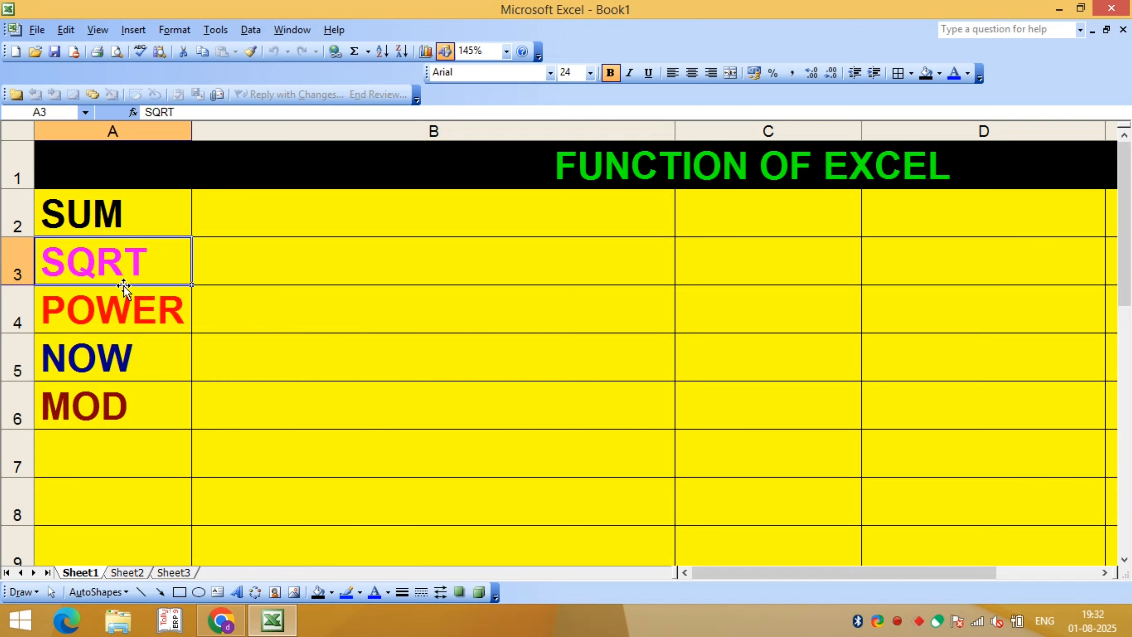
click(336, 387)
click(75, 261)
Step: Calculate a square root in cell B3 by entering =SQRT(49)
click(288, 277)
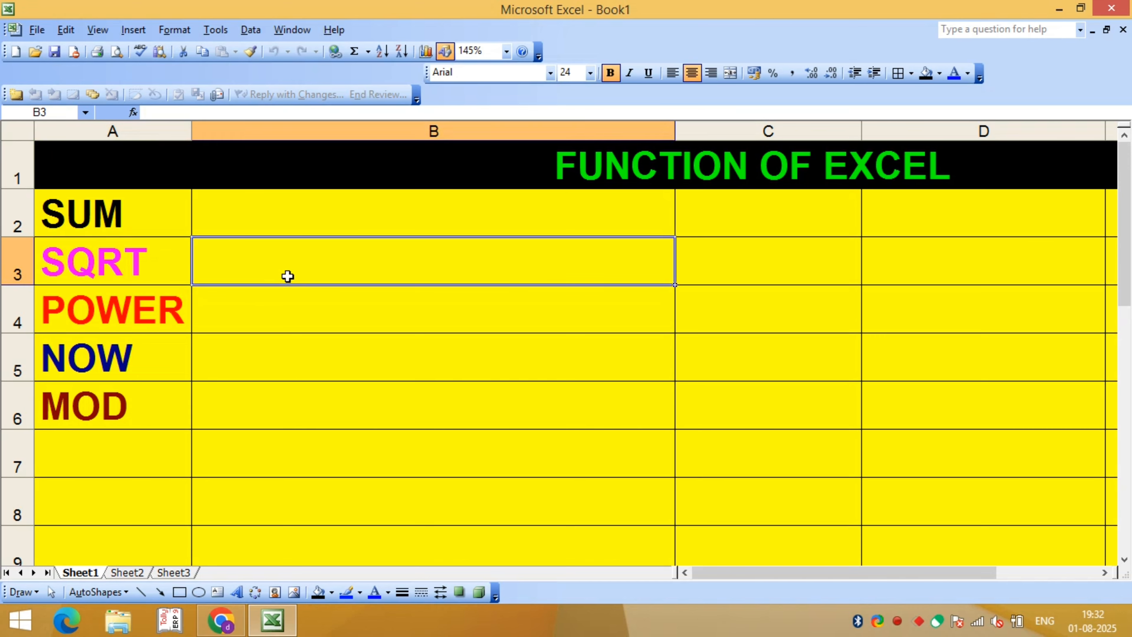
text(=S)
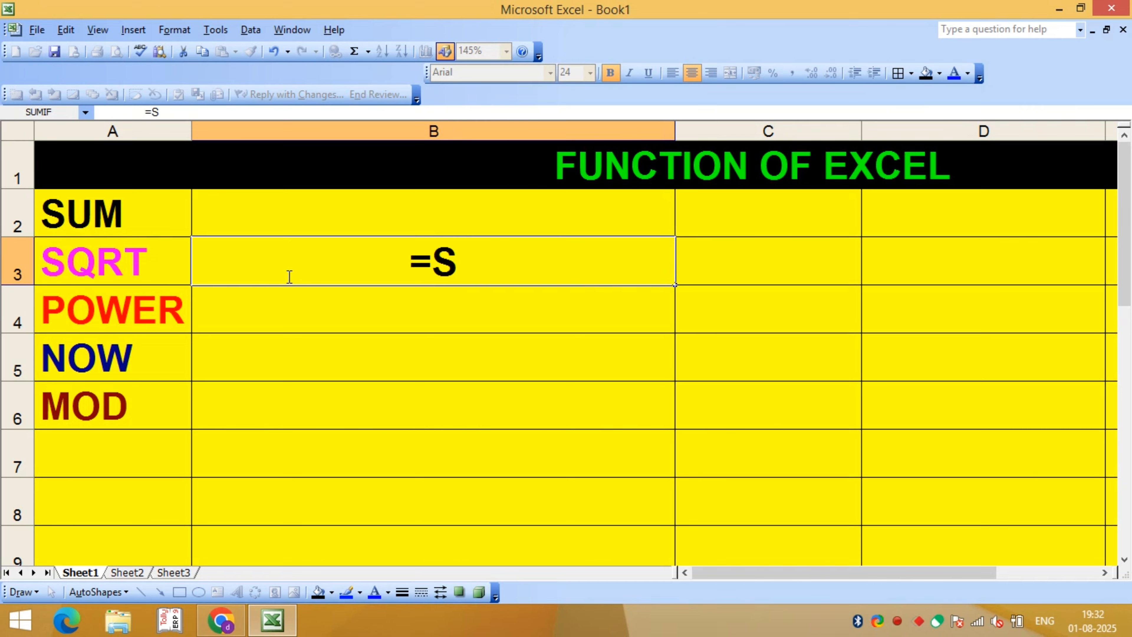
text(QRT)
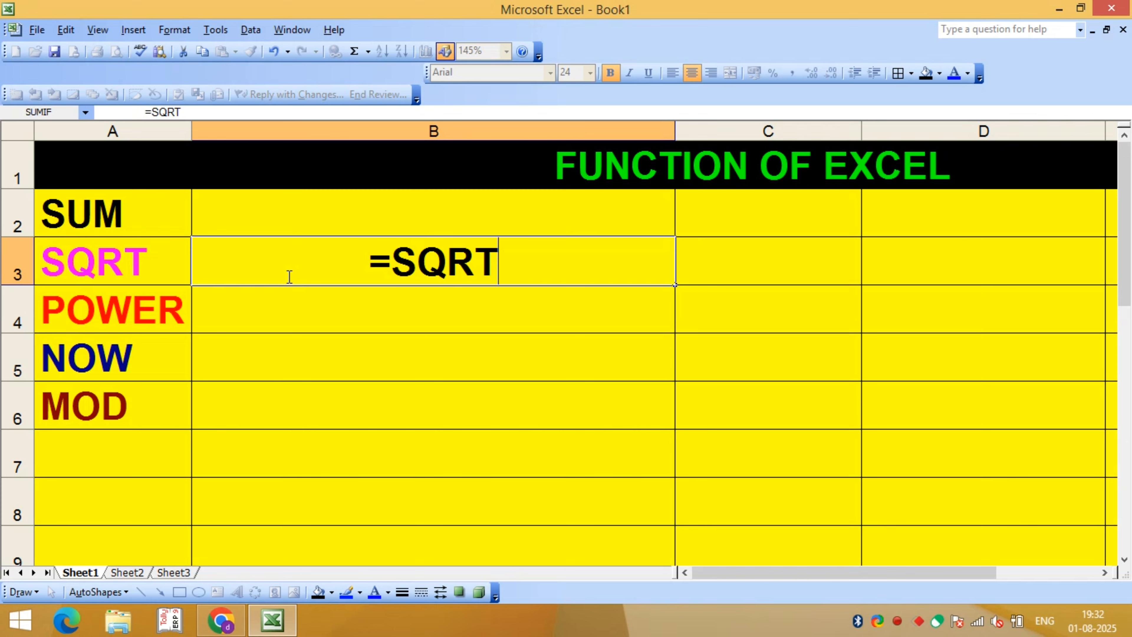
text((4)
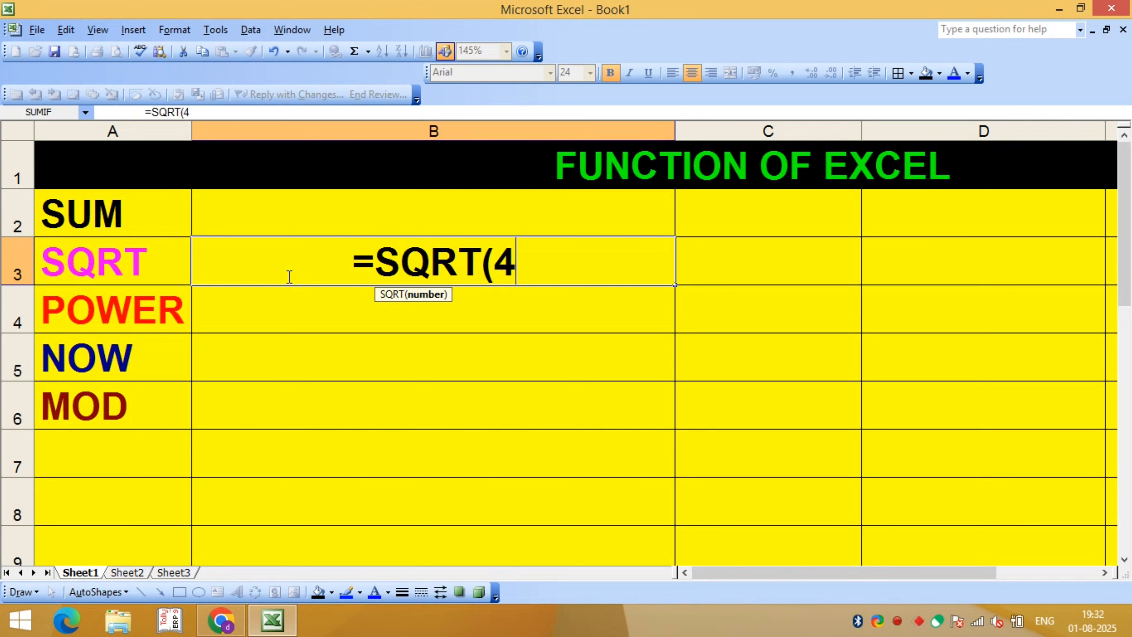
text(9))
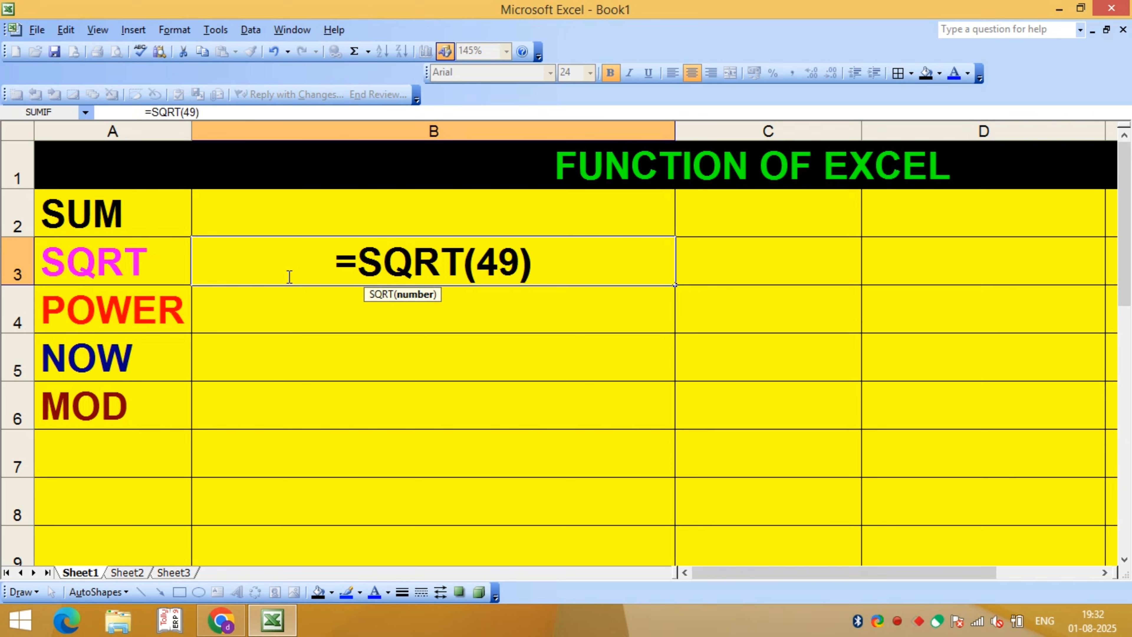
key(Return)
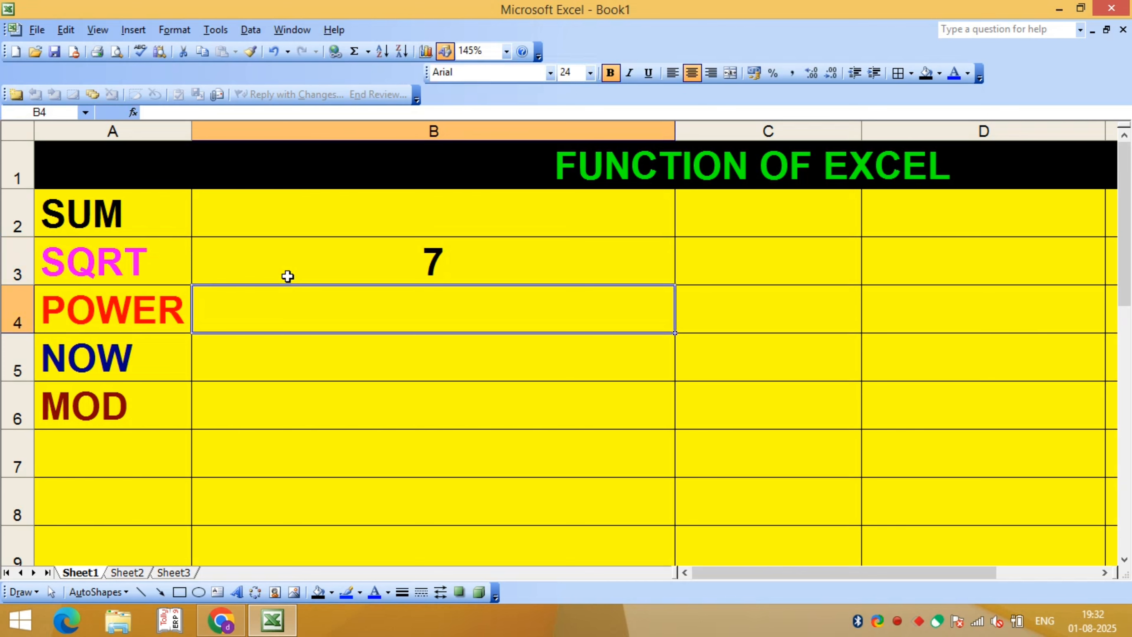
Step: Clear cell B3 and enter =SQRT(25) in it as a second square root example
click(354, 262)
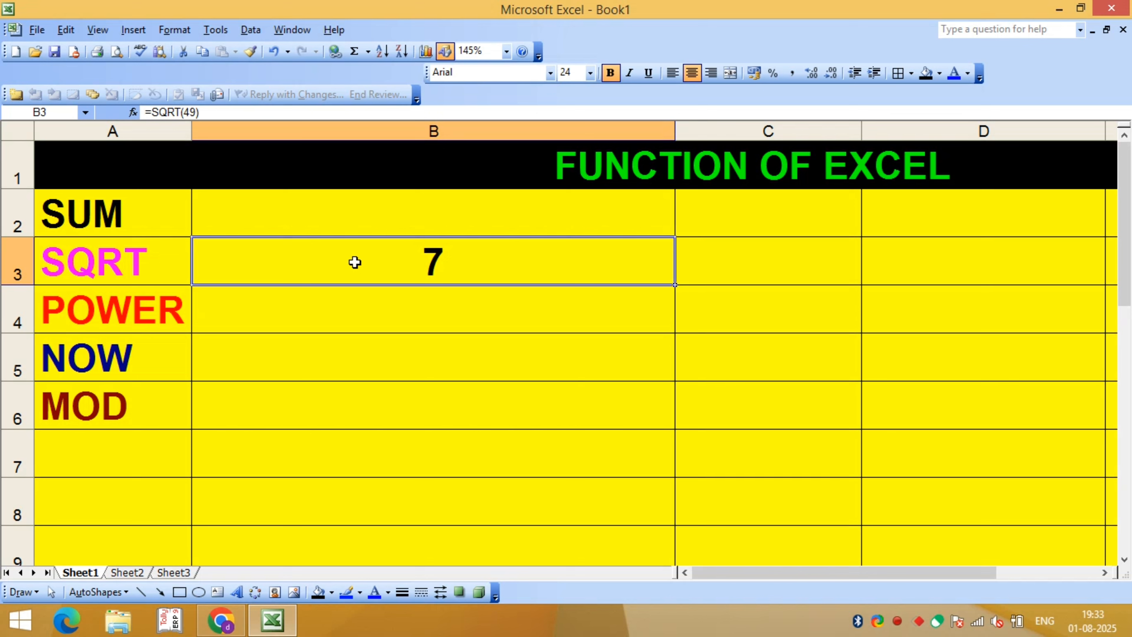
key(Delete)
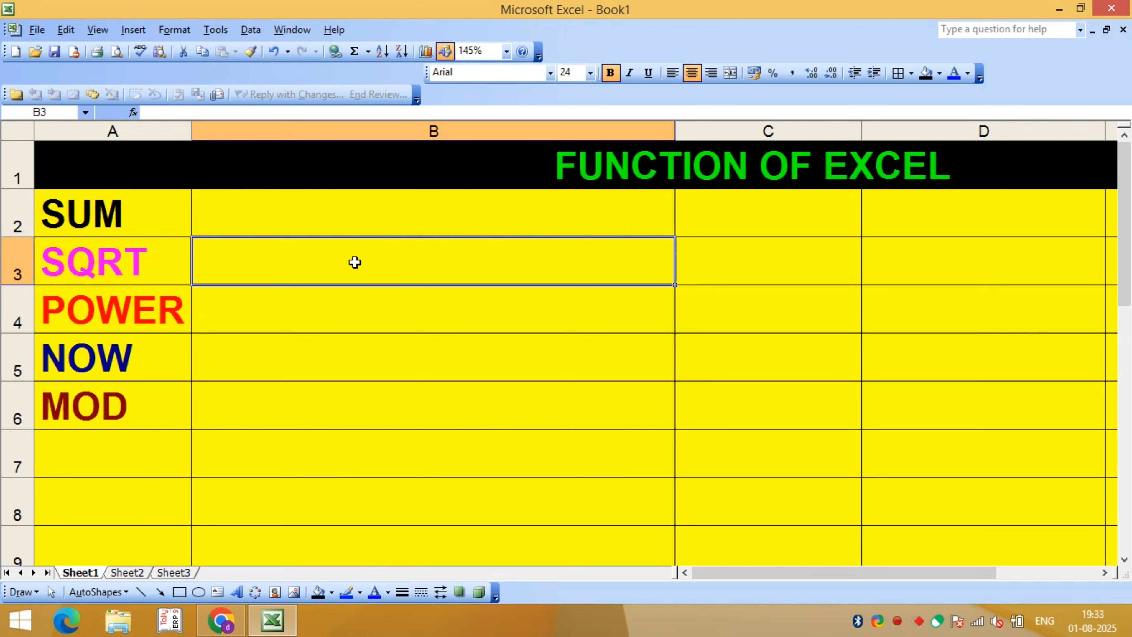
text(=S)
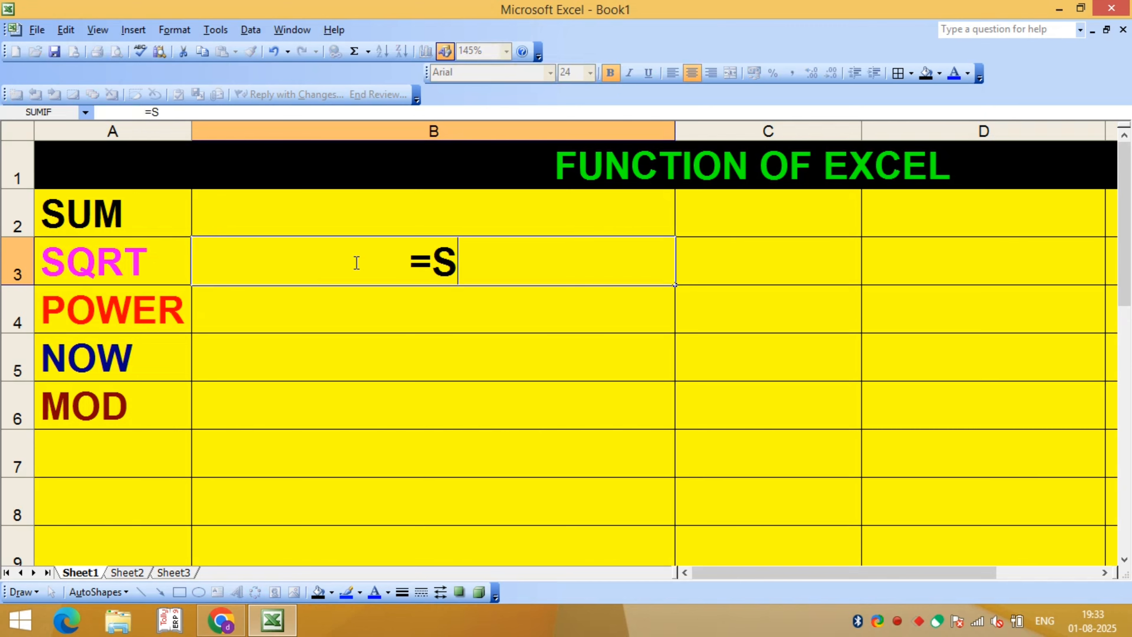
text(QRT)
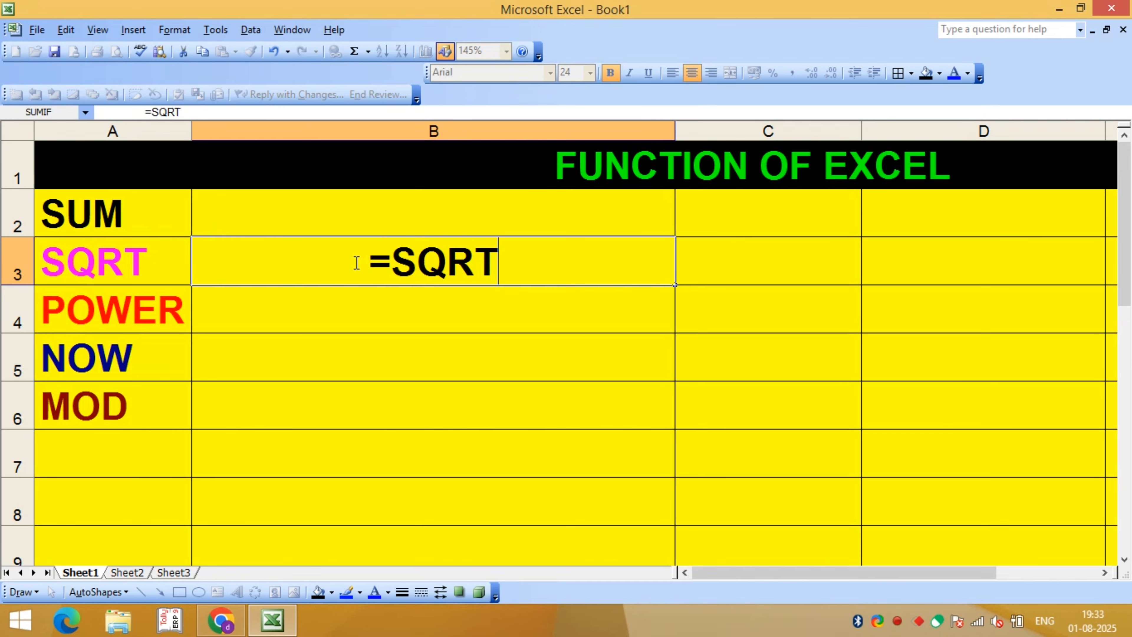
text((2)
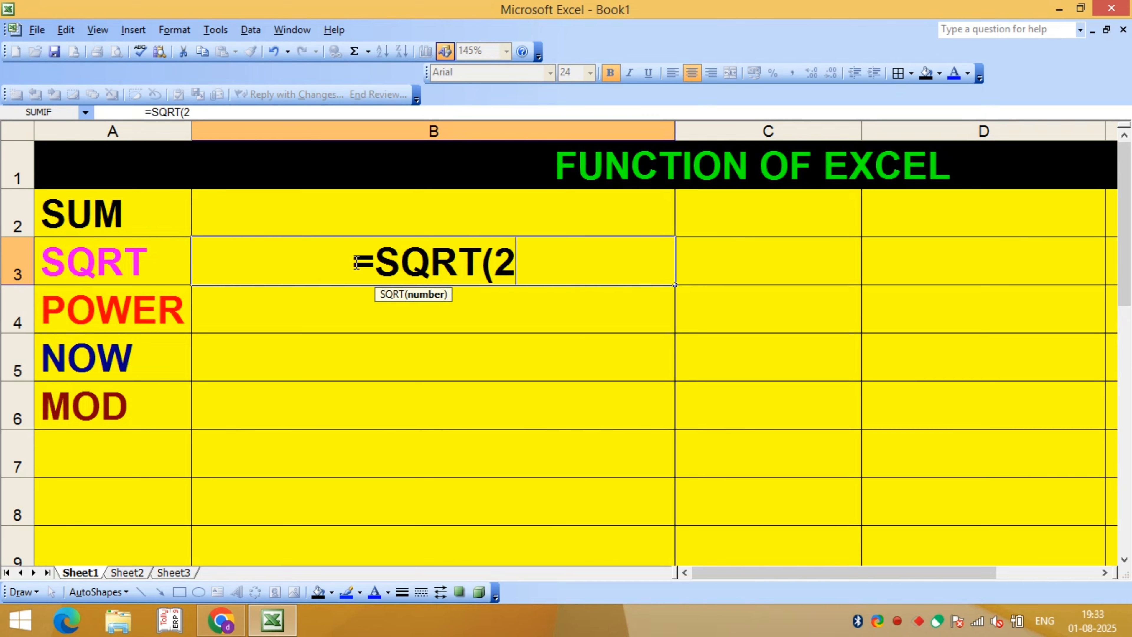
text(5))
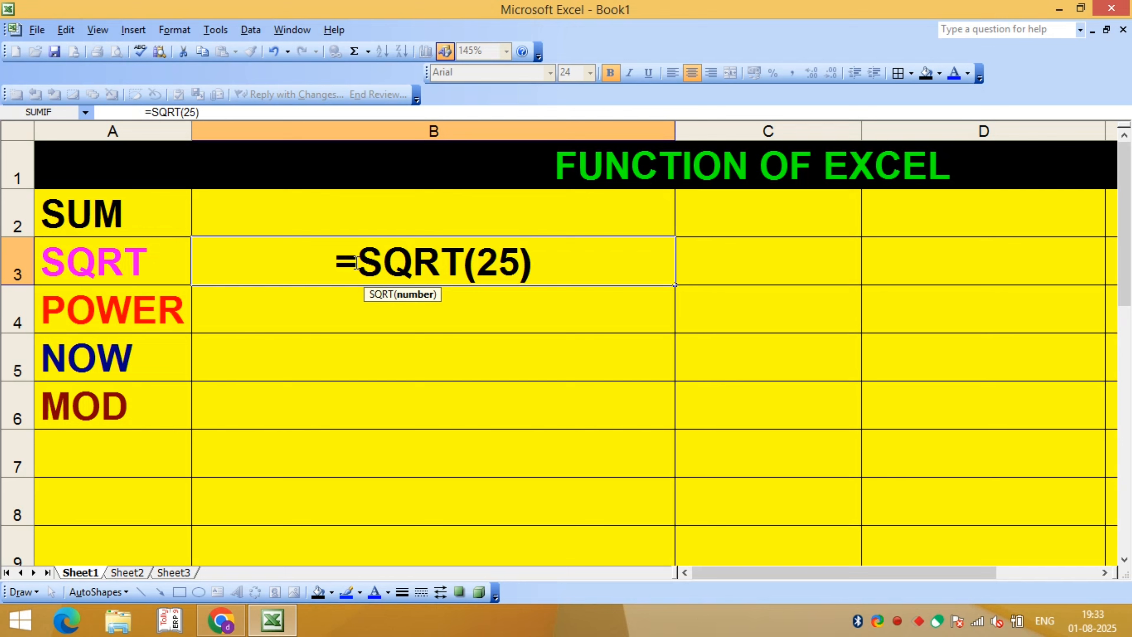
key(Return)
Step: Check the formula in B3, clear the cell and enter =SQRT(36) as a third example
click(355, 262)
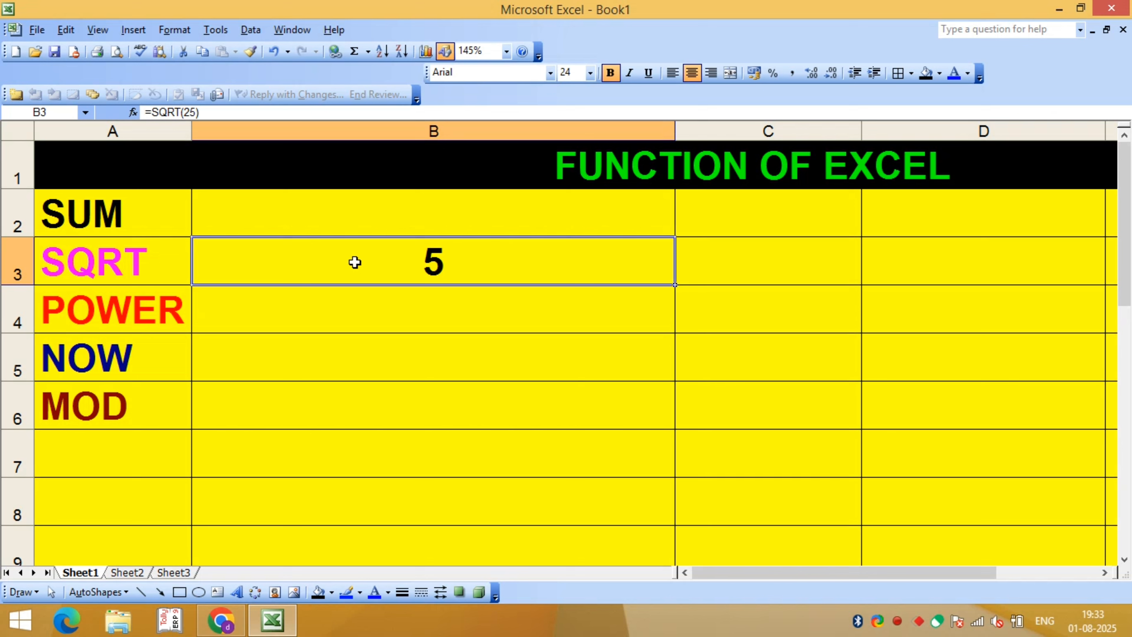
key(Delete)
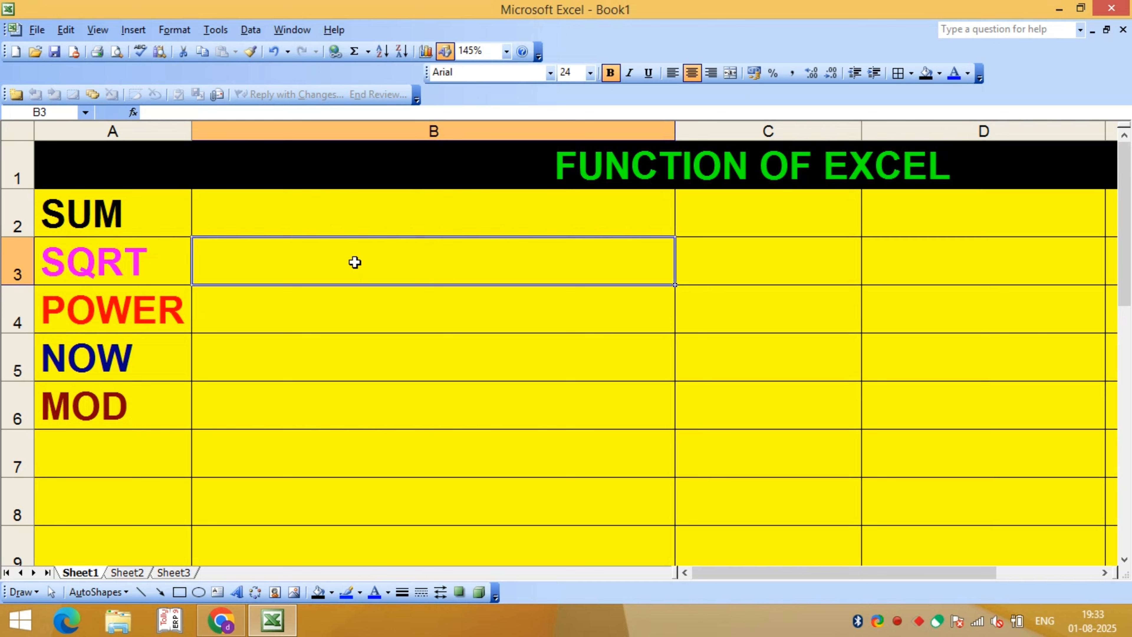
key(Return)
key(Up)
text(=)
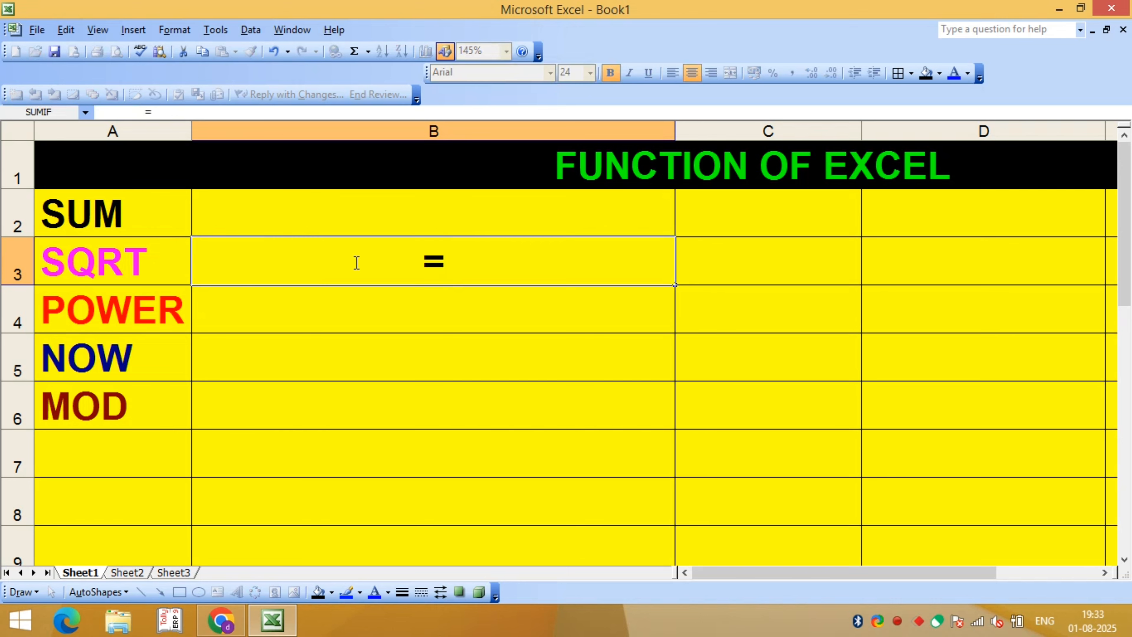
text(SQRT)
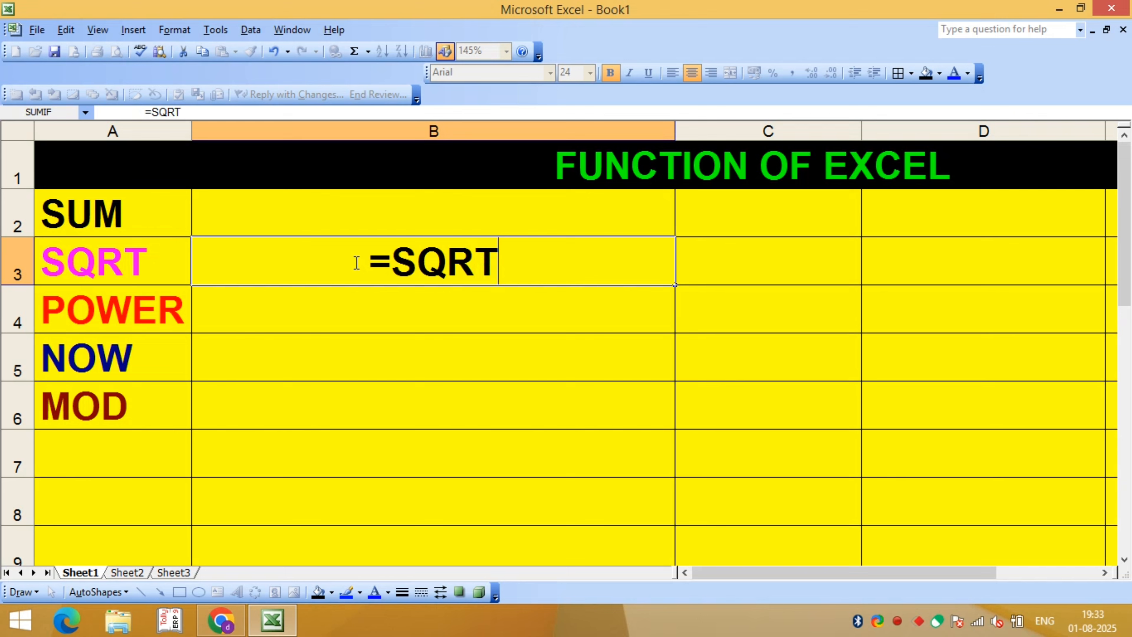
text(()
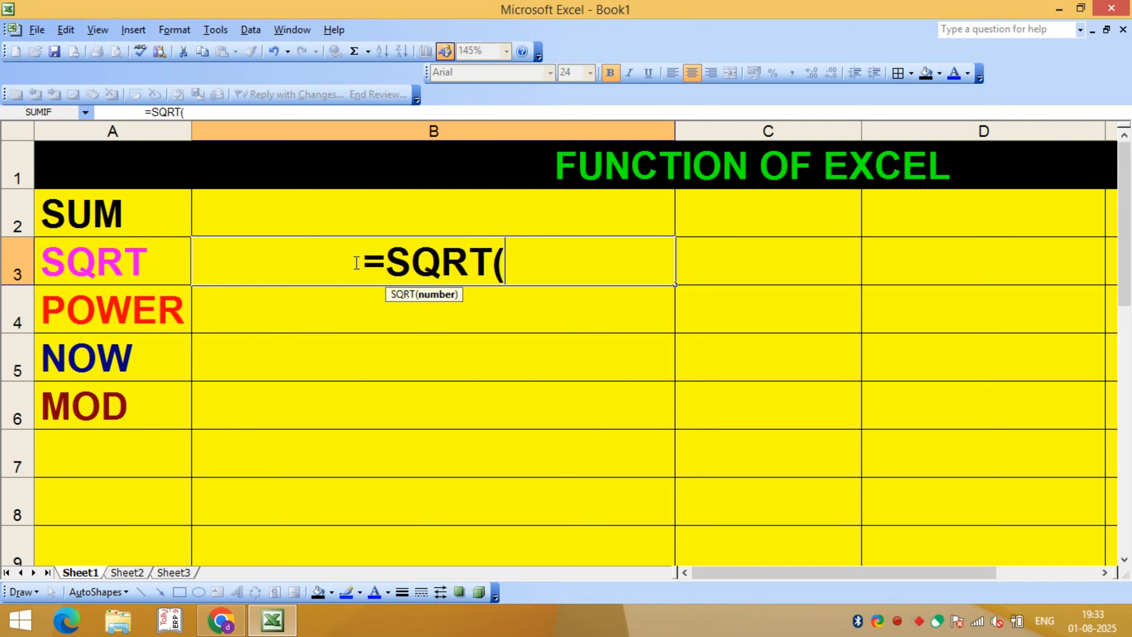
text(36)
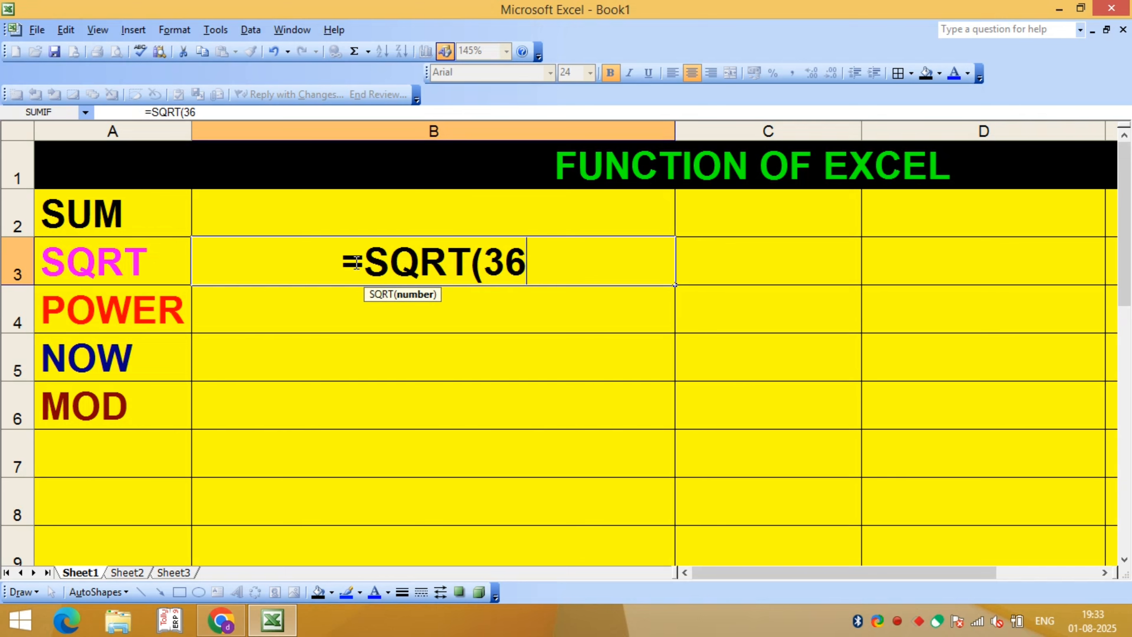
text())
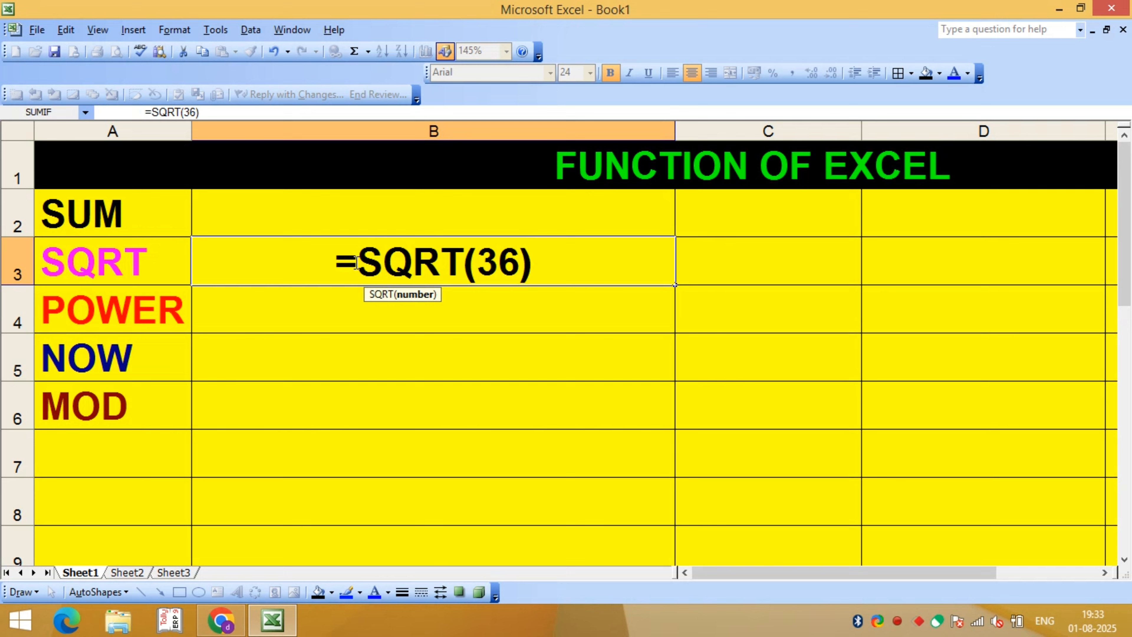
key(Return)
Step: Check the SQRT formula in cell B3 and clear the cell's contents
click(355, 262)
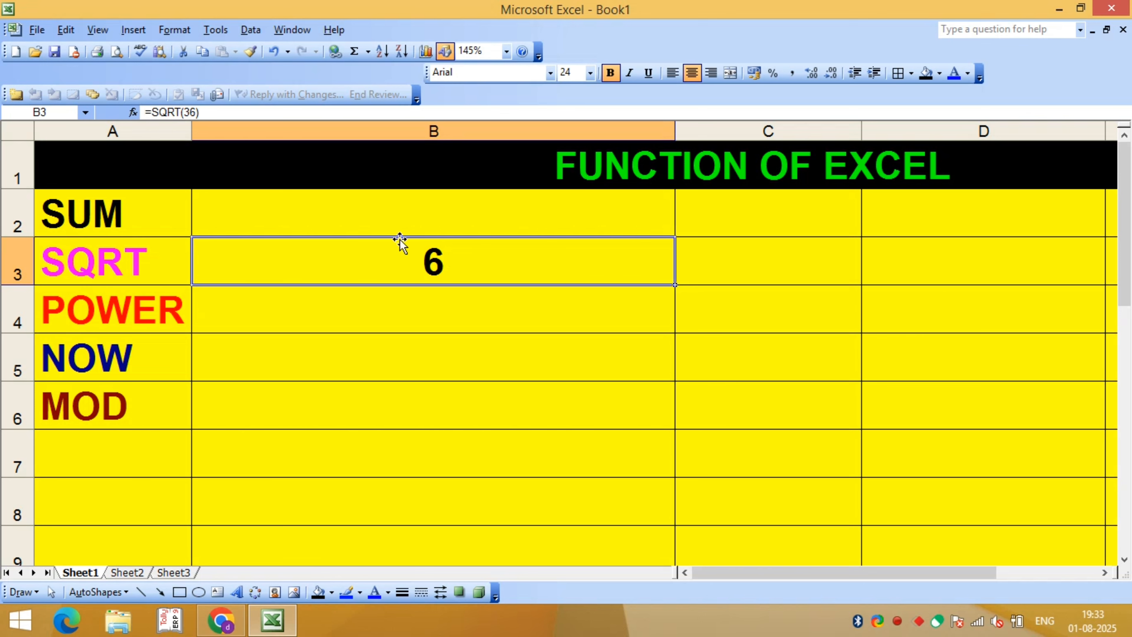
key(Delete)
click(335, 313)
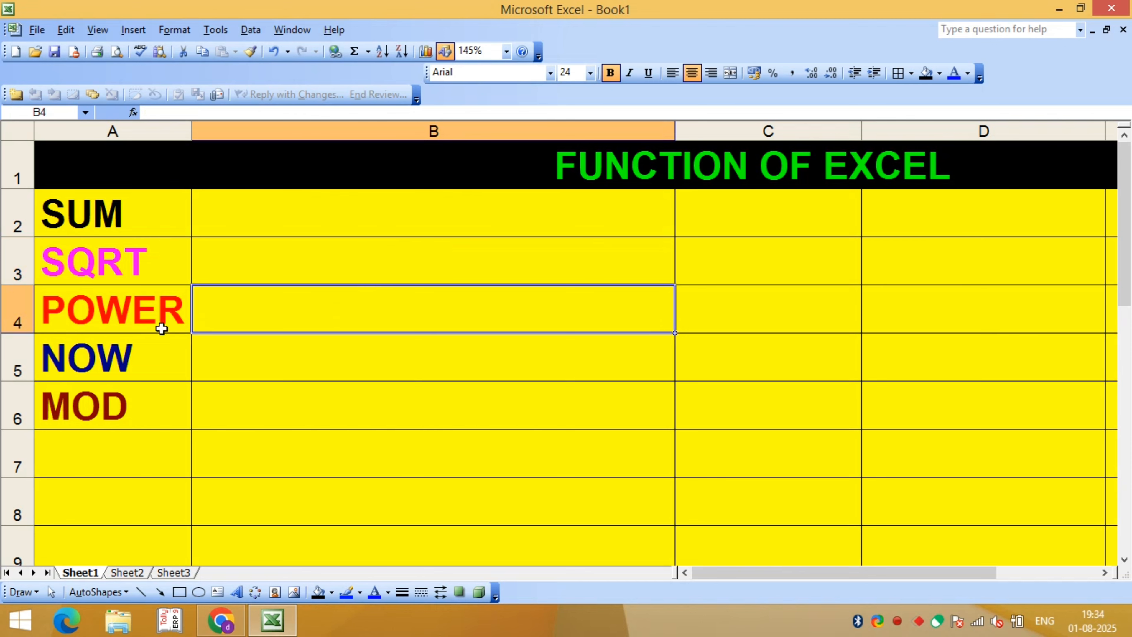
Step: Raise 5 to the power of 2 in cell B4, beside the POWER label, by entering =POWER(5,2)
click(115, 312)
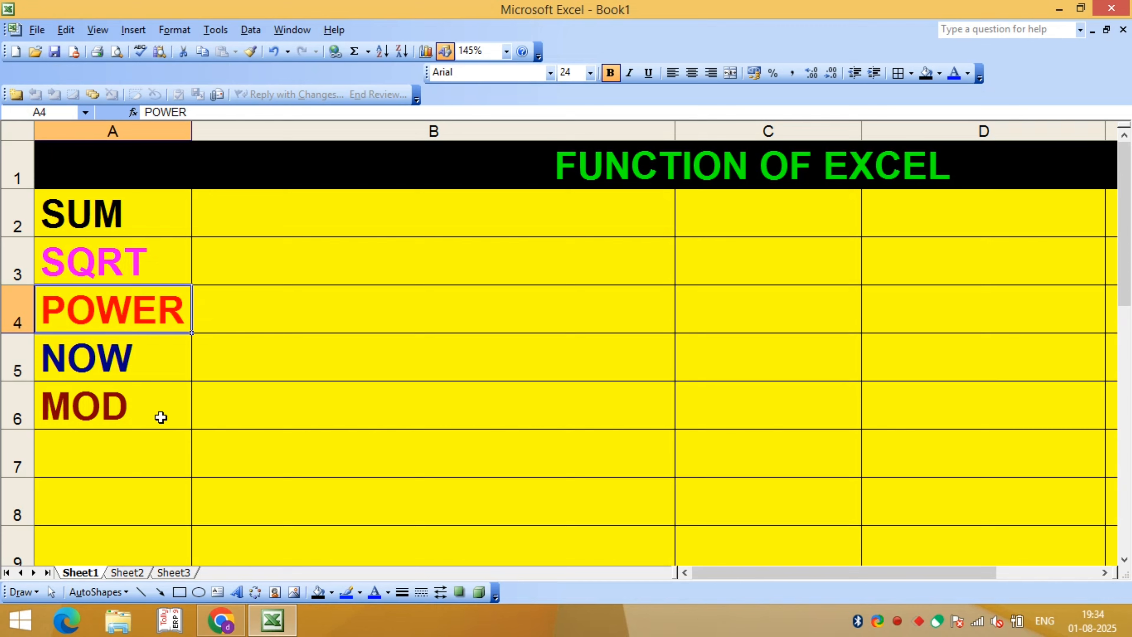
click(237, 400)
click(111, 325)
click(284, 318)
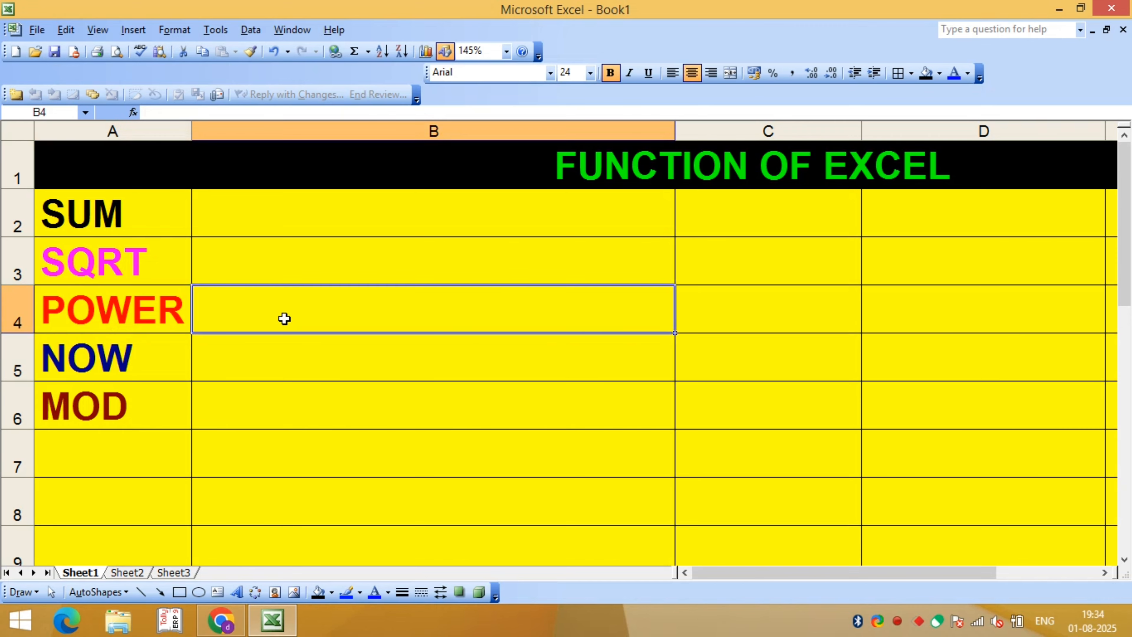
text(=P)
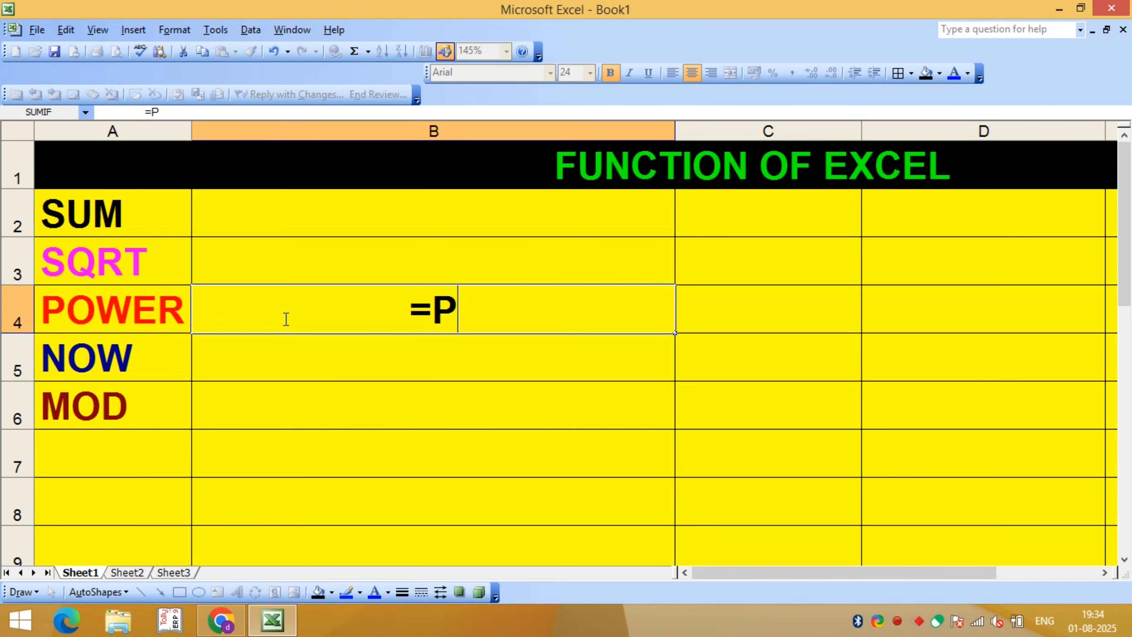
text(OW)
text(E)
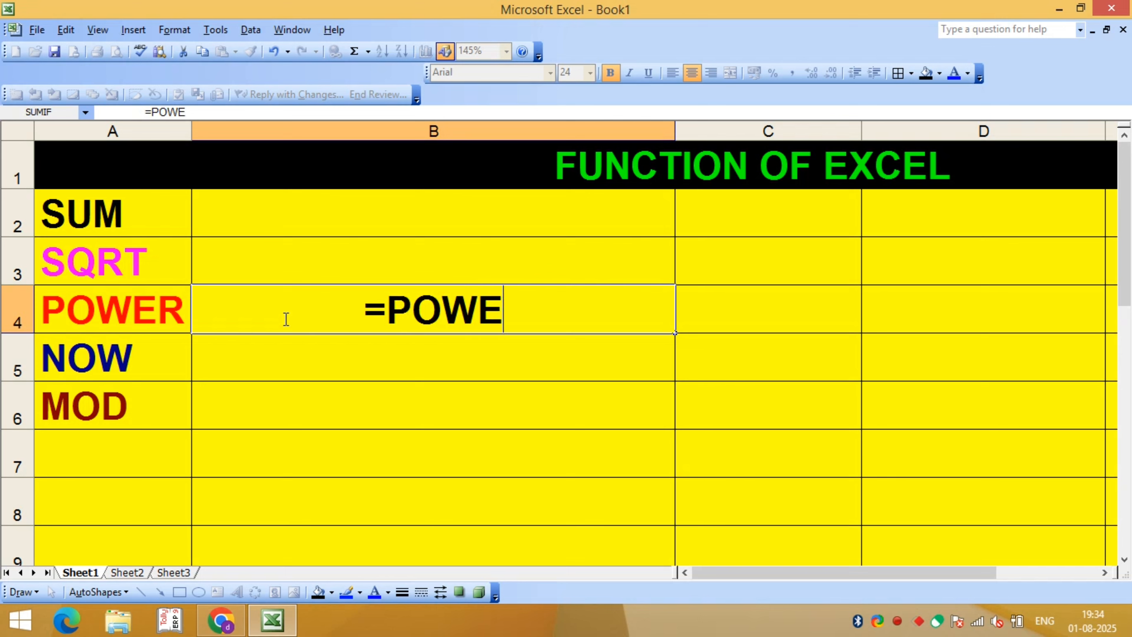
text(R(5)
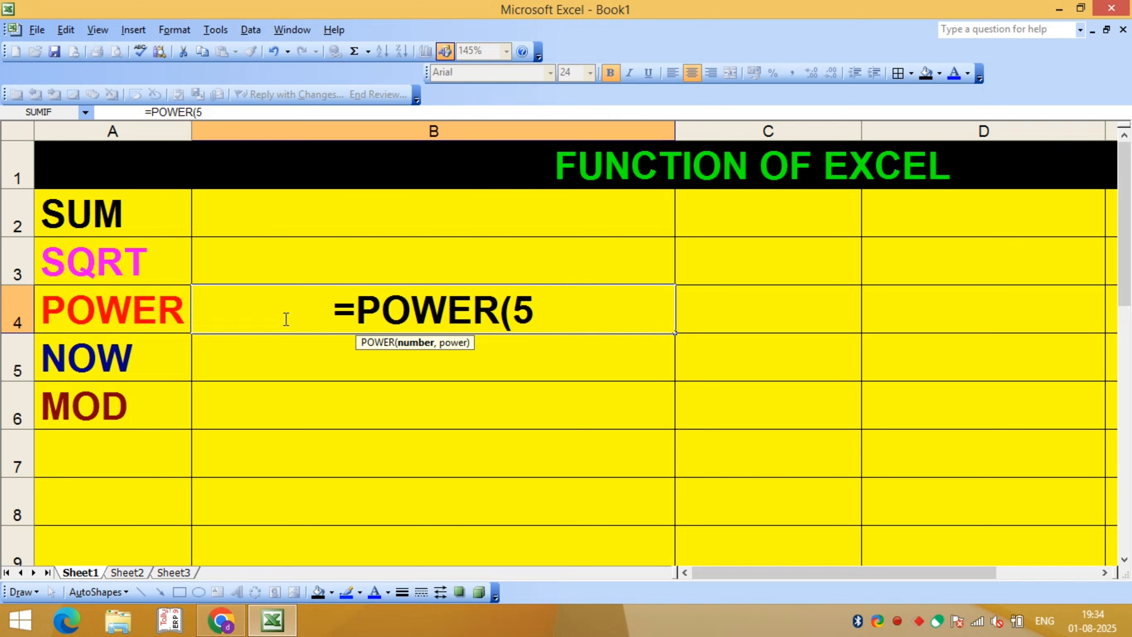
text(,2)
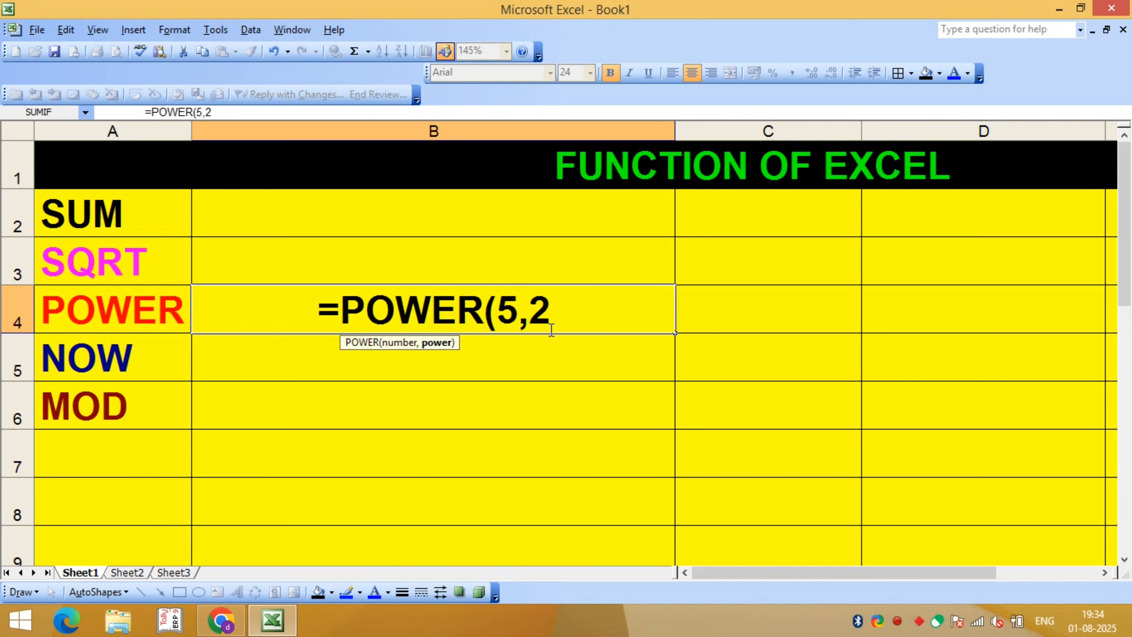
text())
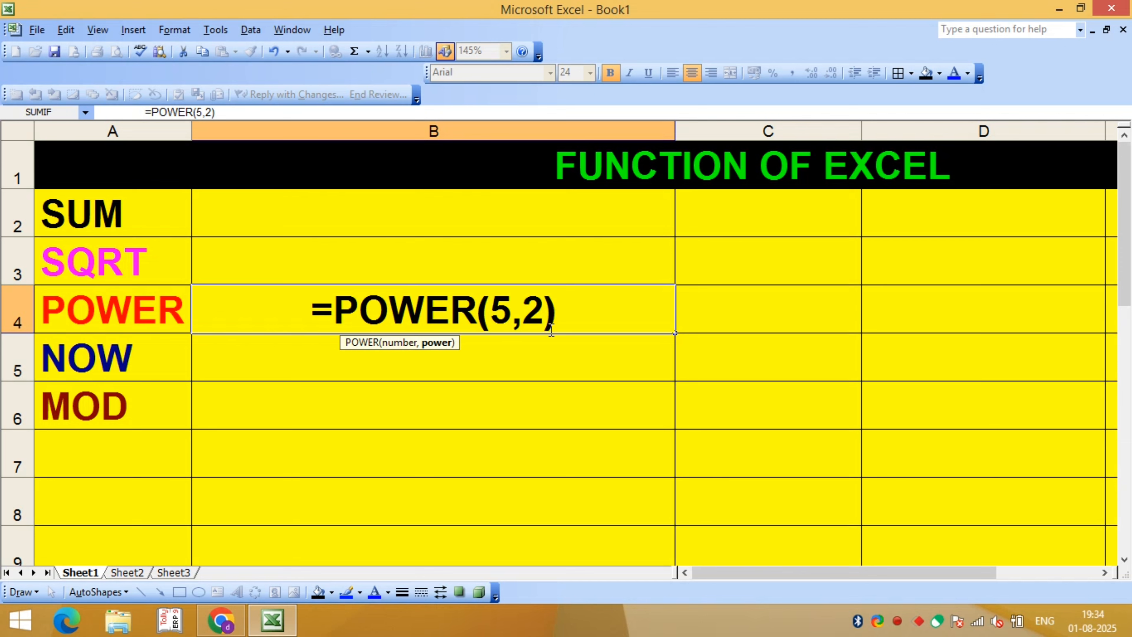
key(Return)
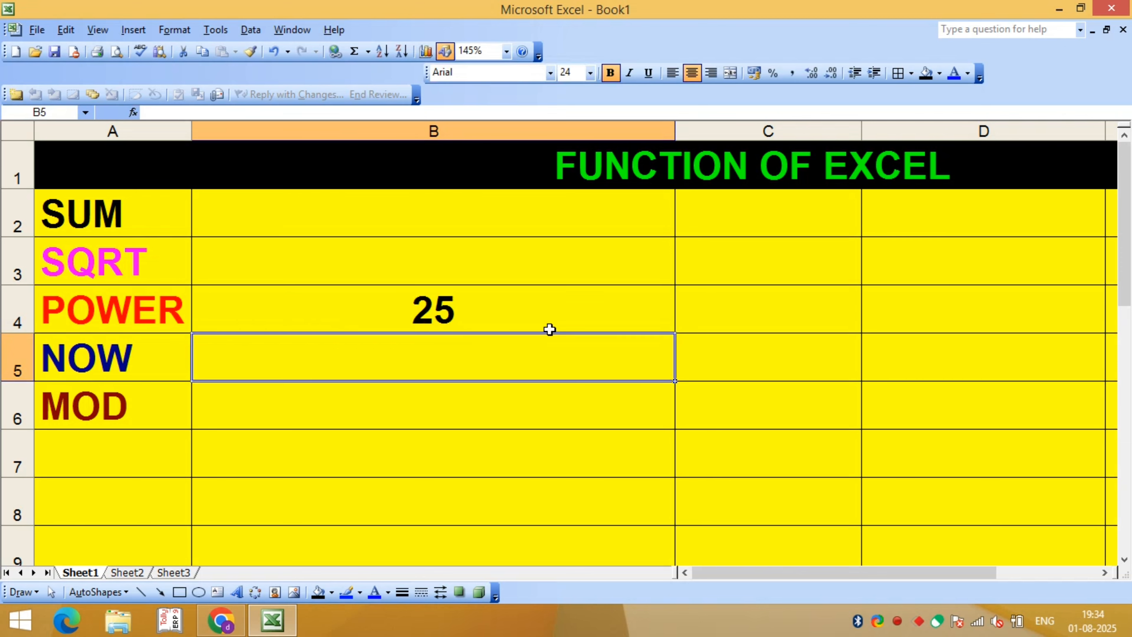
Step: Clear cell B4 beside the POWER label and enter =POWER(5,2) in it again to repeat the example
click(487, 314)
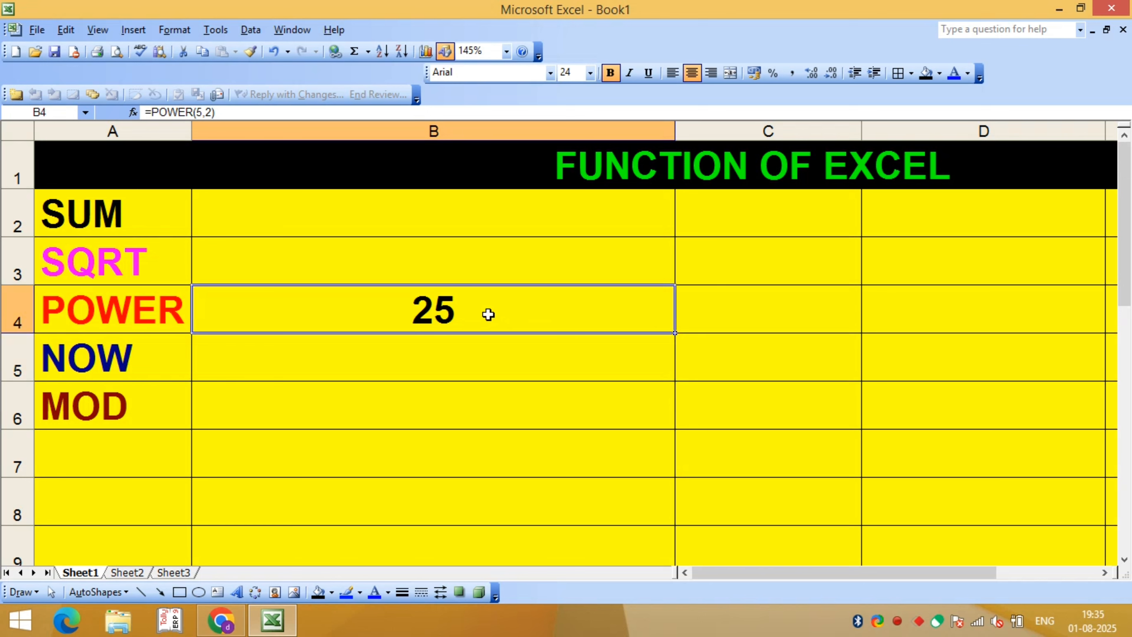
key(Delete)
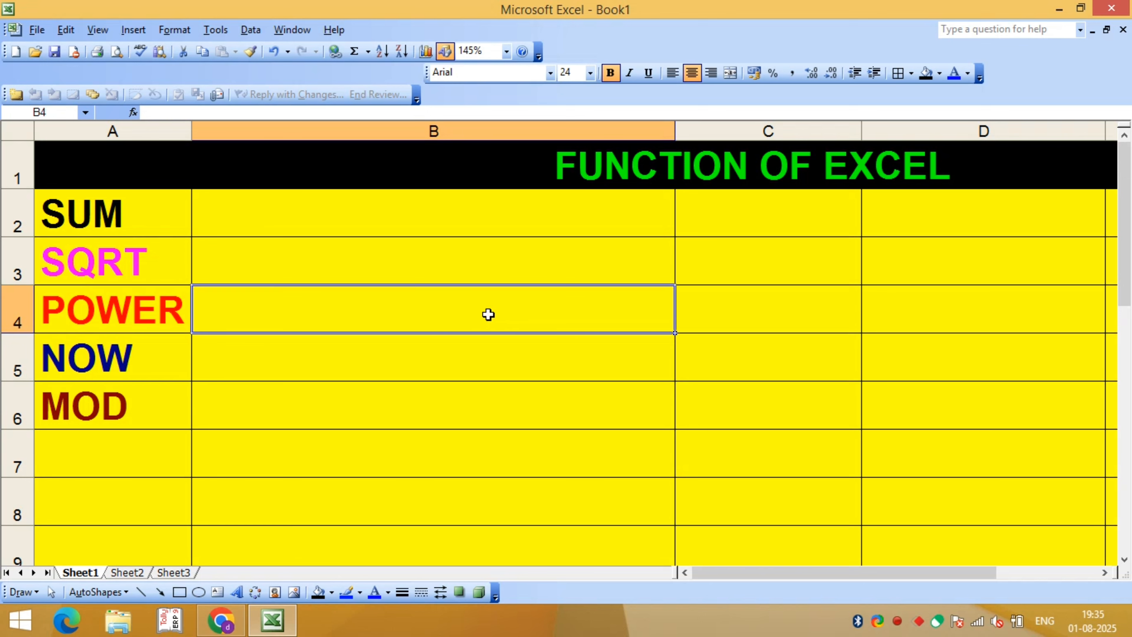
text(=)
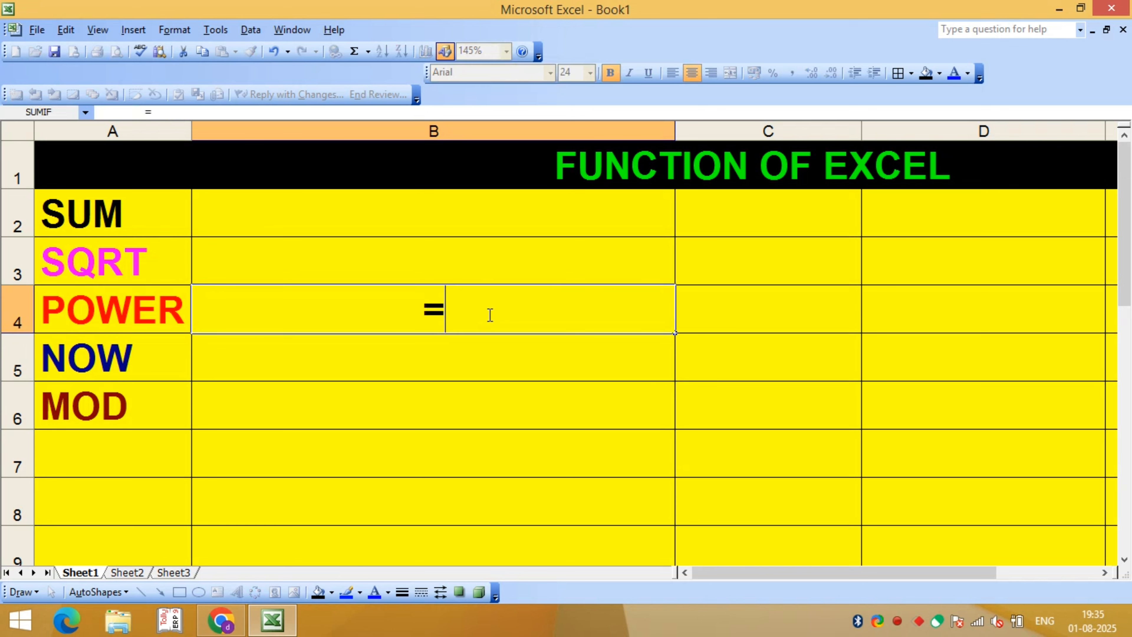
text(POWE)
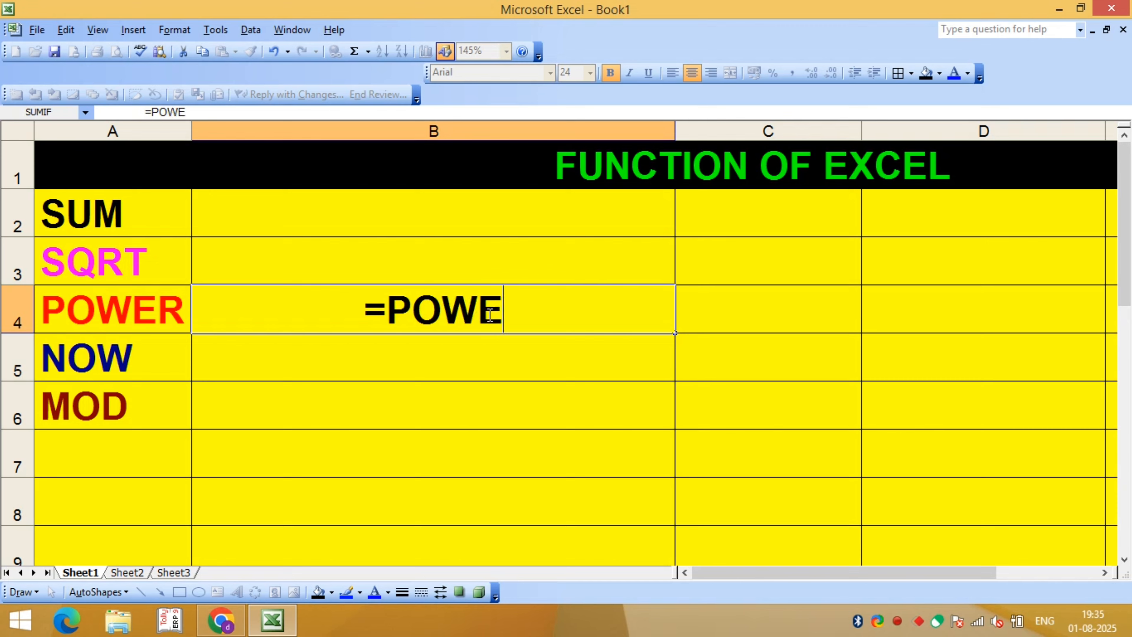
text(R()
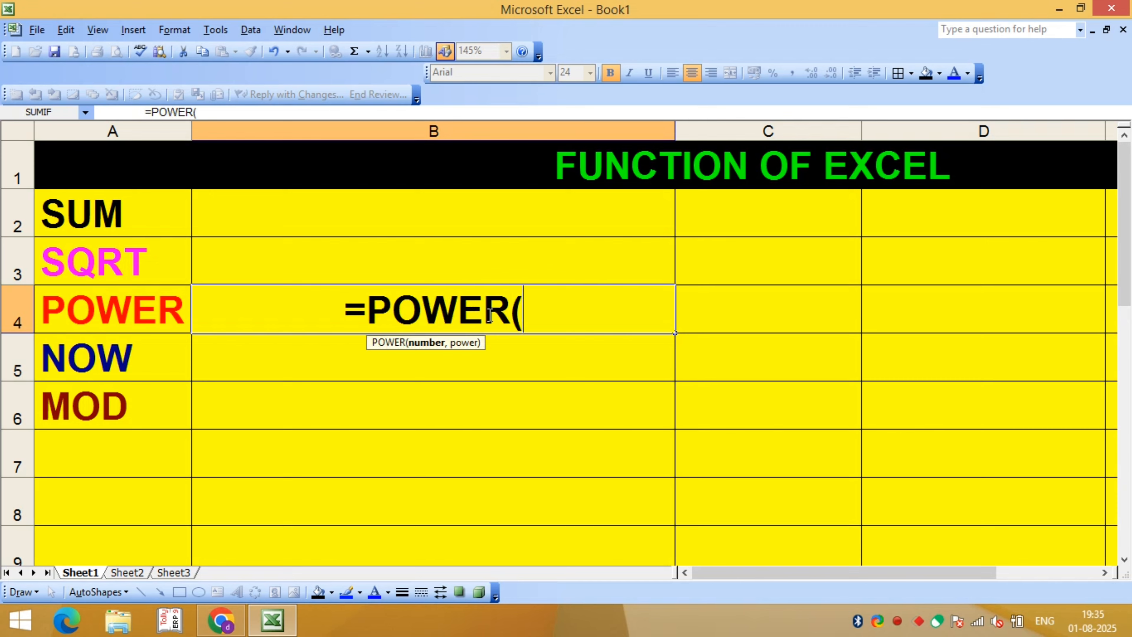
text(5)
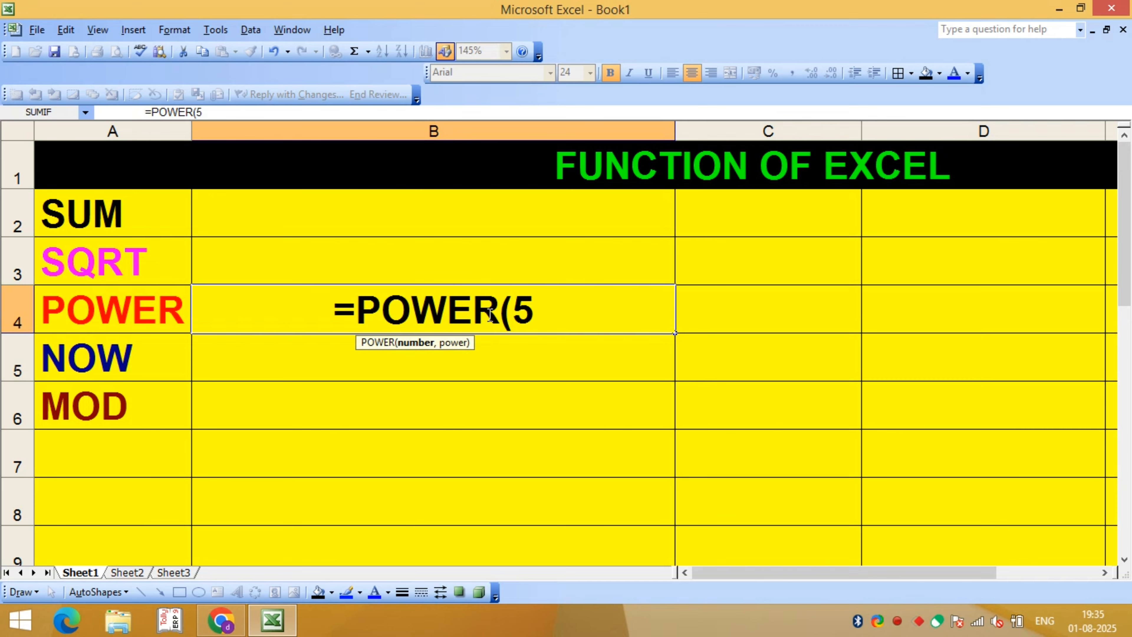
text(,2)
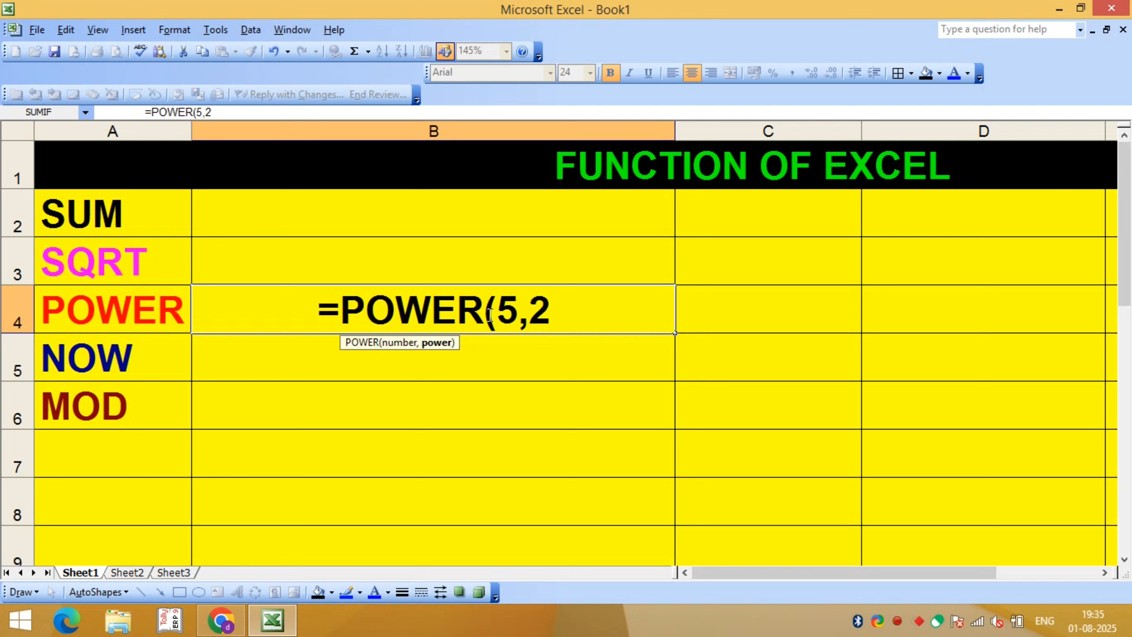
text())
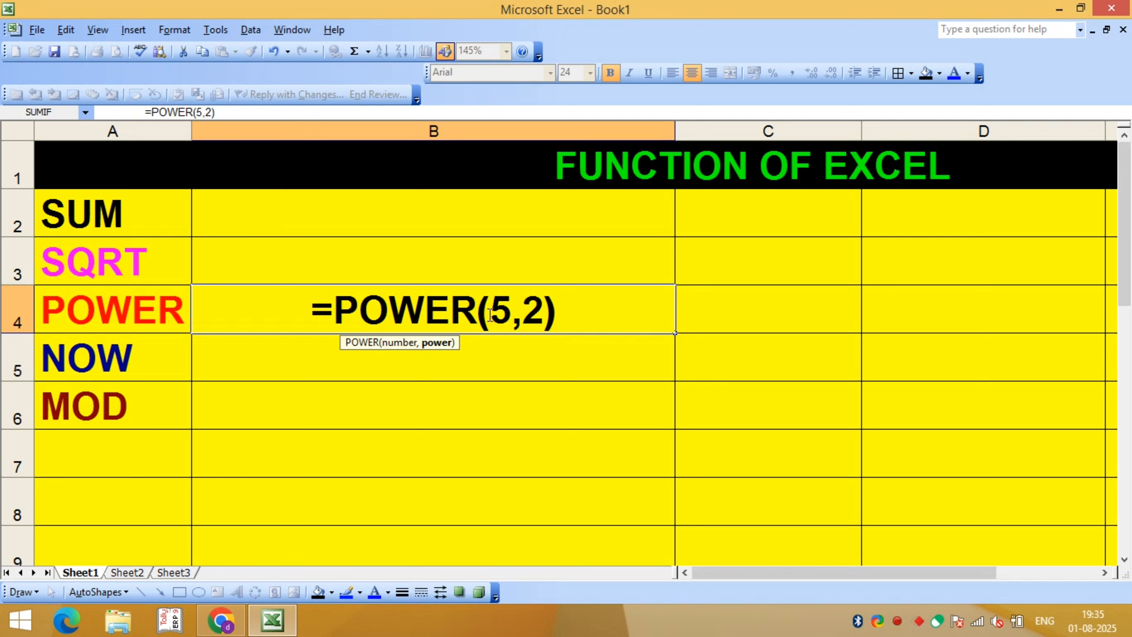
key(Return)
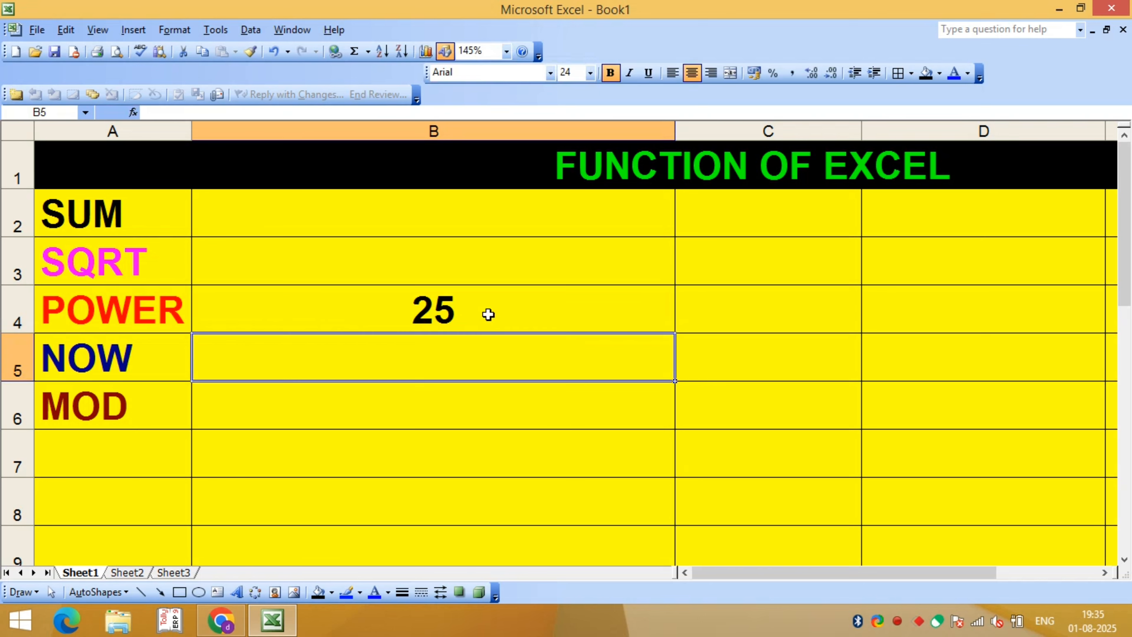
Step: Clear cell B4 and write a POWER formula in it that raises 5 to the power of 3
click(489, 314)
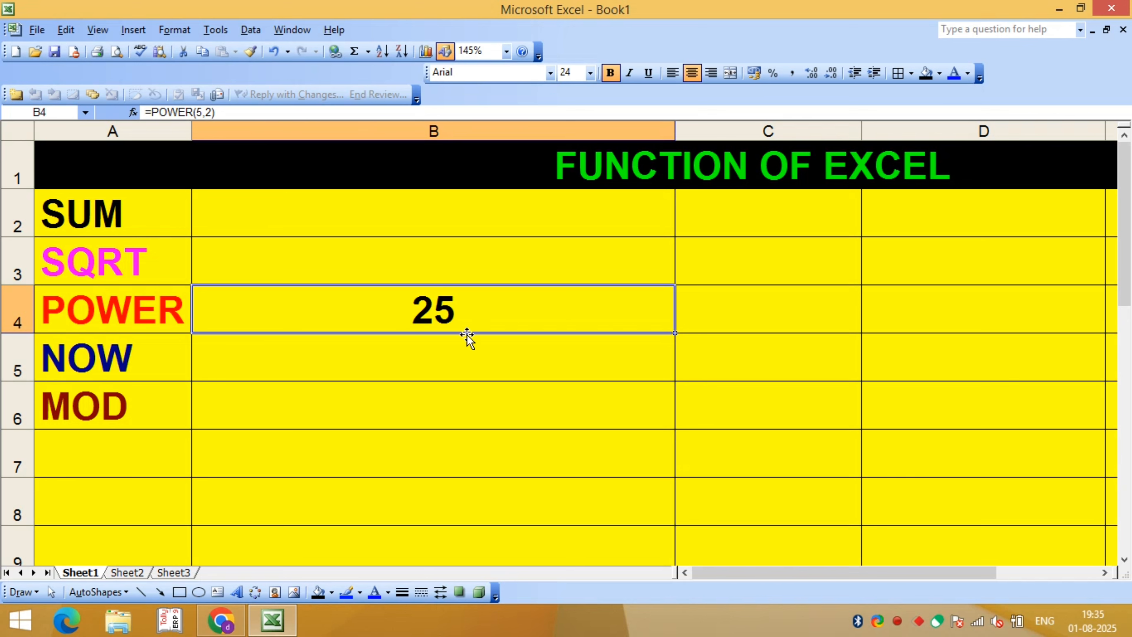
key(Delete)
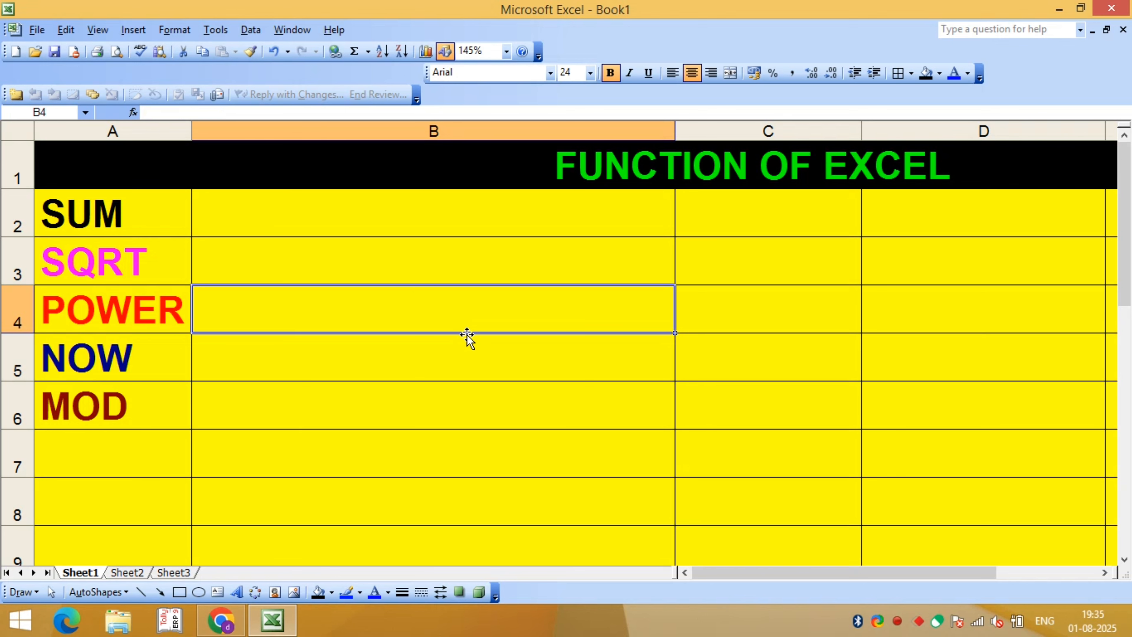
text(=)
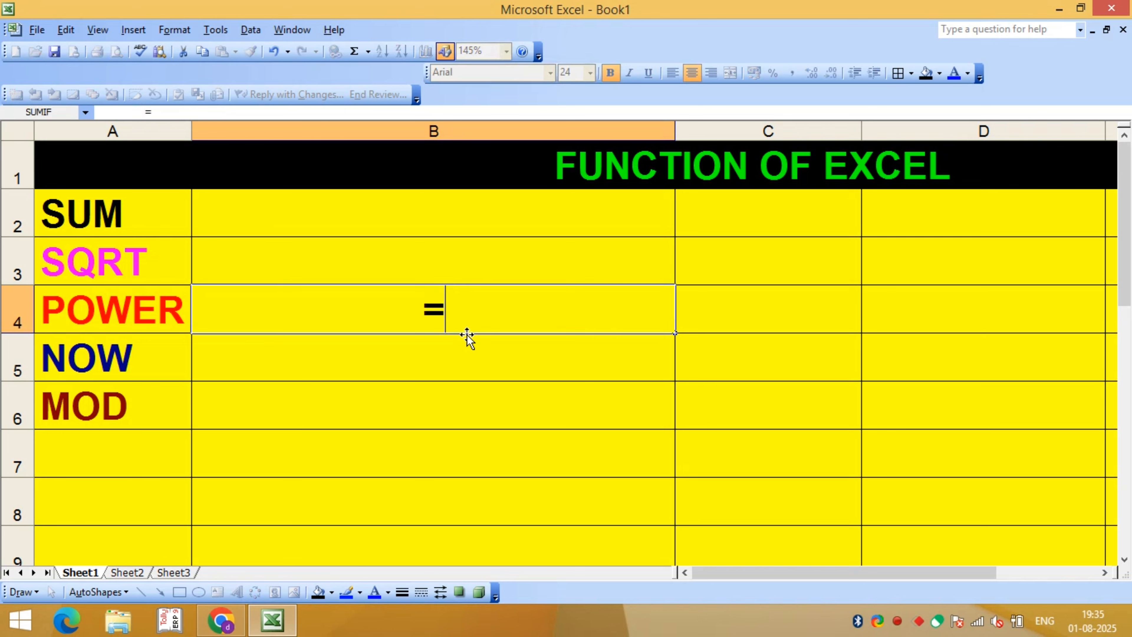
text(P)
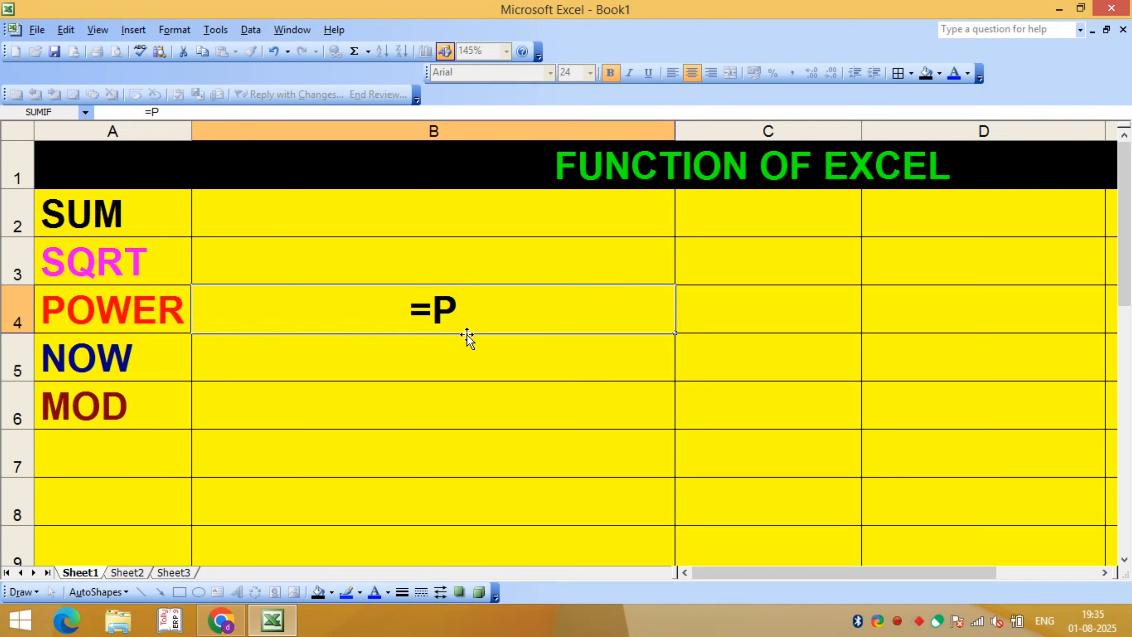
text(OWER)
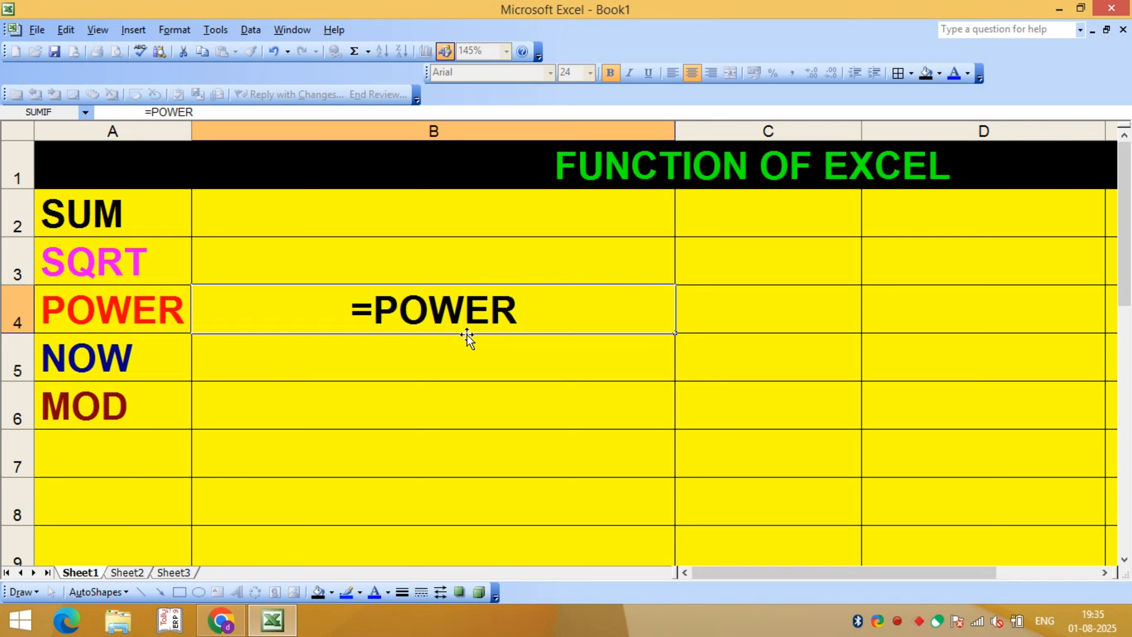
text((5)
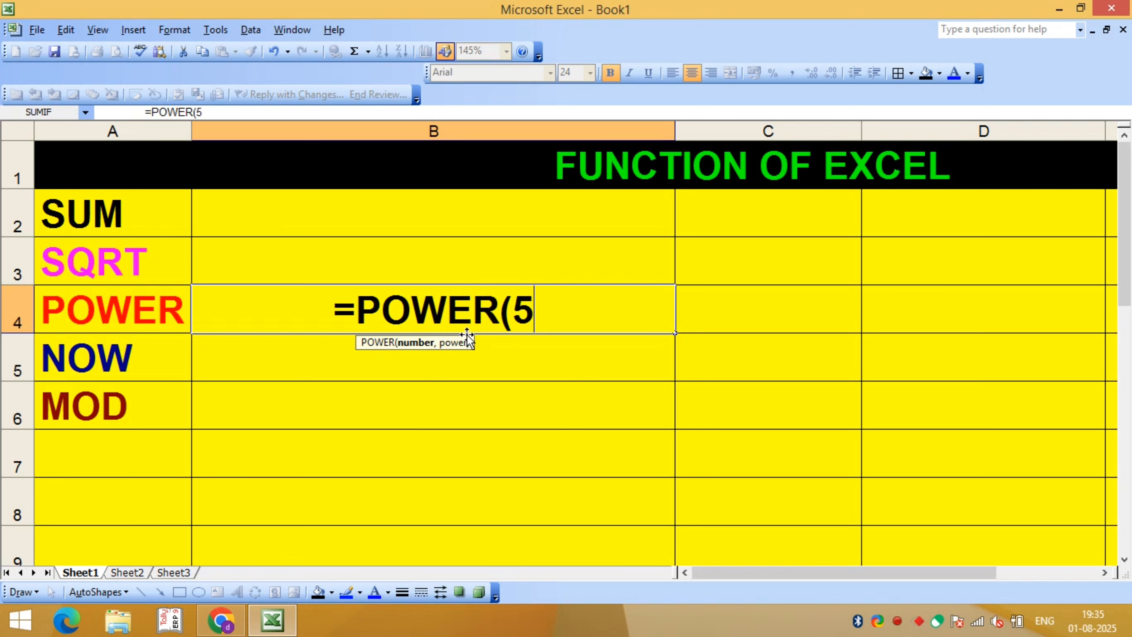
text(,3)
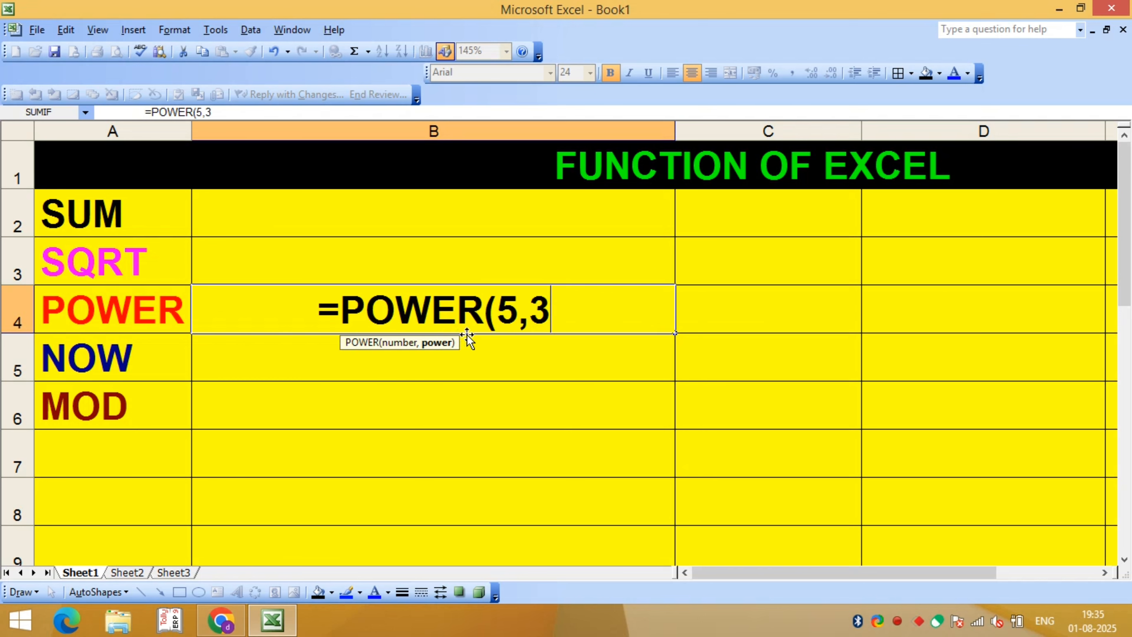